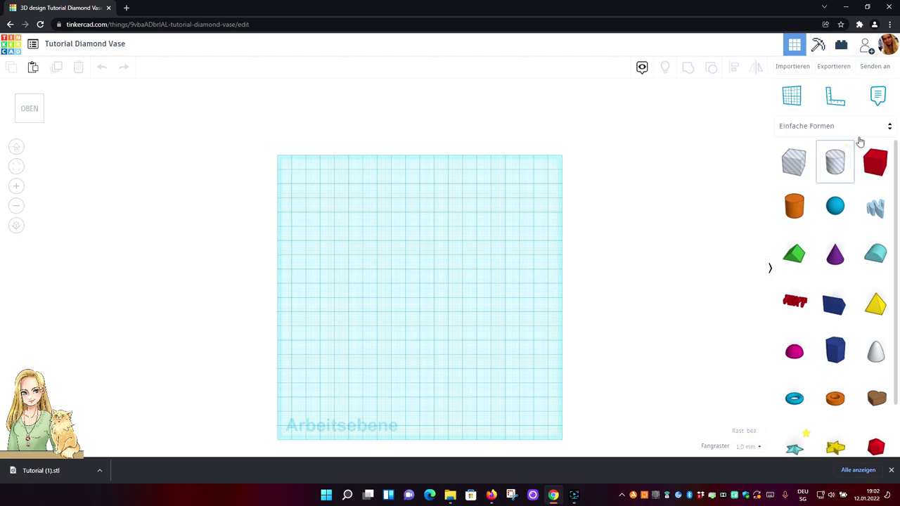
- Switch the shapes panel from Einfache Formen to Favoriten and drag the pink egg onto the workplane
click(889, 128)
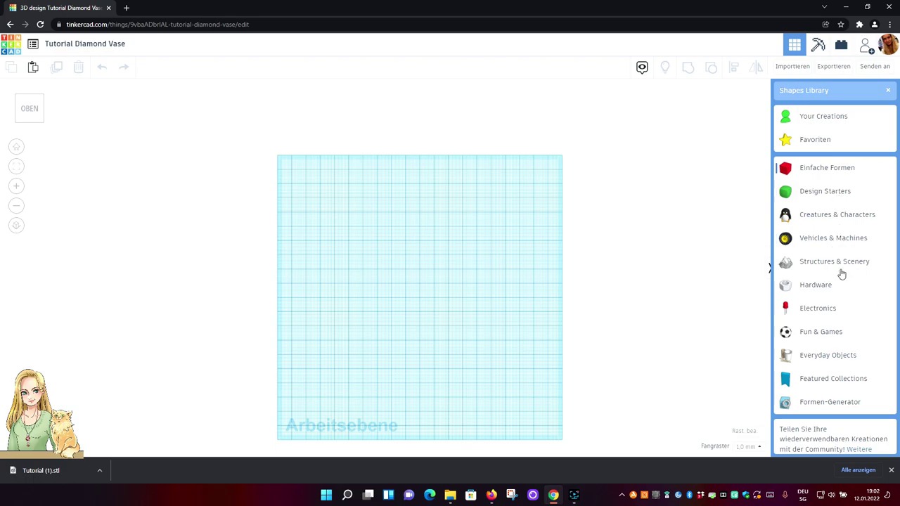
scroll(839, 281, down, 1)
scroll(839, 281, up, 1)
click(808, 140)
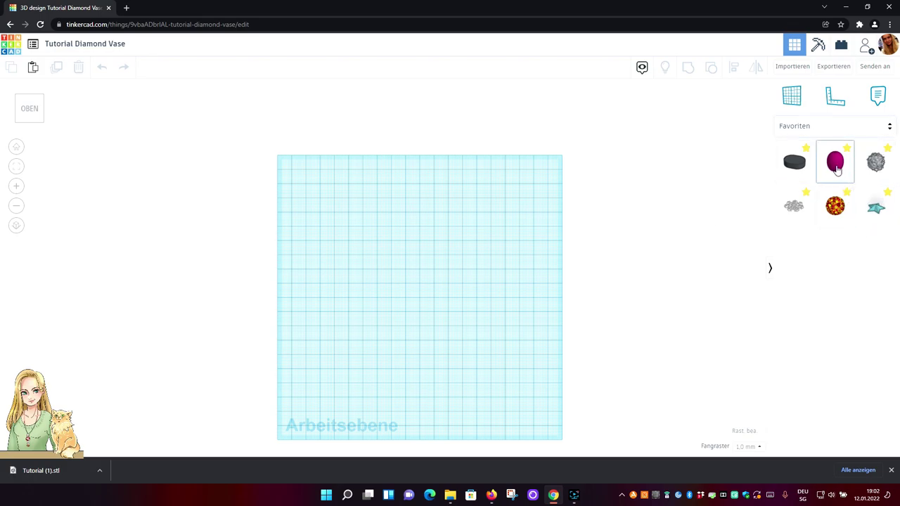
drag(835, 162, 424, 282)
- Orbit, zoom and pan the view to inspect the pink Pineapple v1.0 shape
right_drag(486, 367, 482, 286)
right_drag(516, 377, 508, 305)
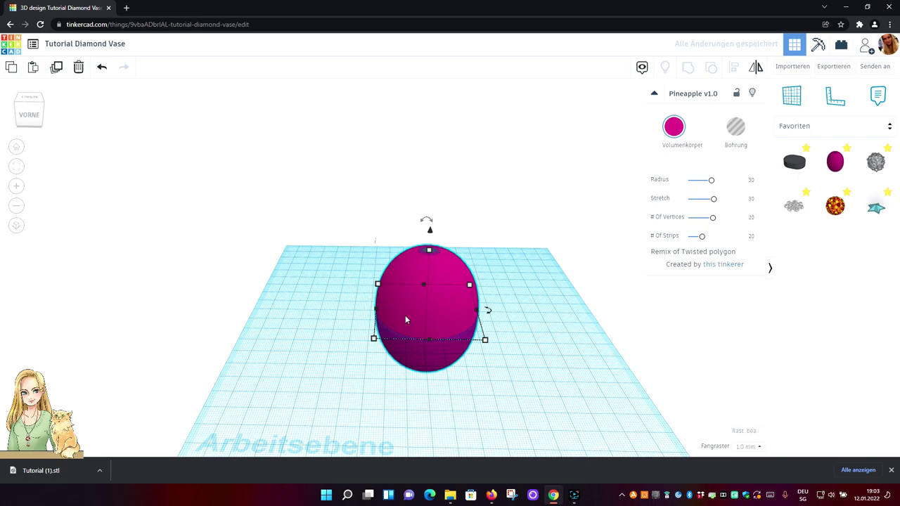
scroll(503, 344, up, 3)
scroll(587, 337, up, 2)
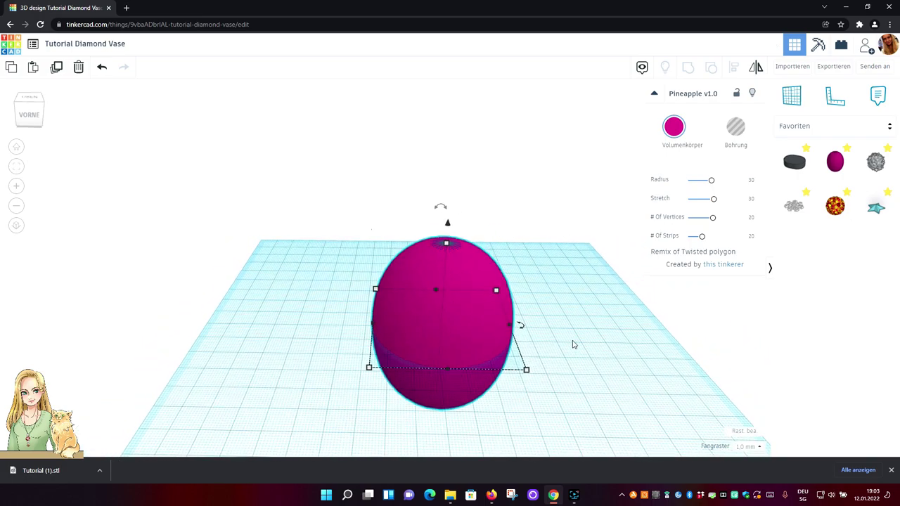
middle_drag(572, 344, 538, 332)
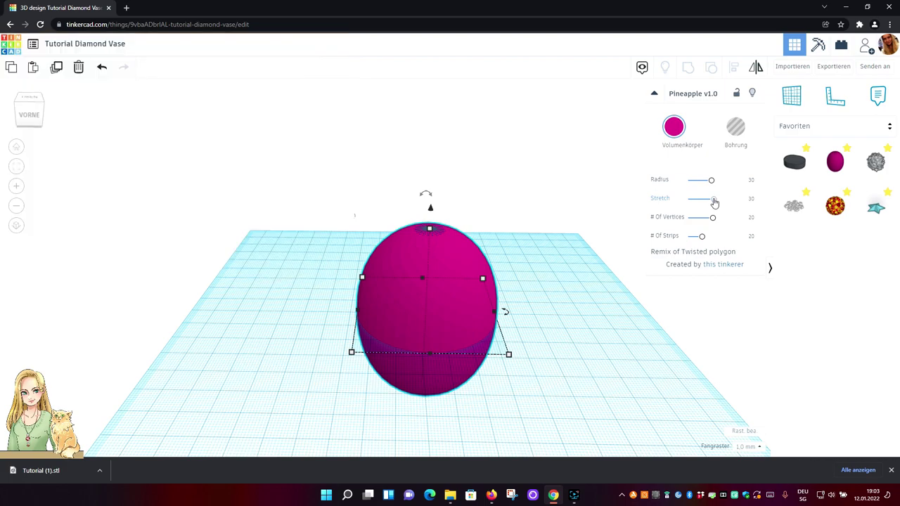
- Give the Pineapple shape Stretch -100, 25 vertices and 10 strips, then deselect it
click(750, 199)
text(1)
key(Return)
click(752, 219)
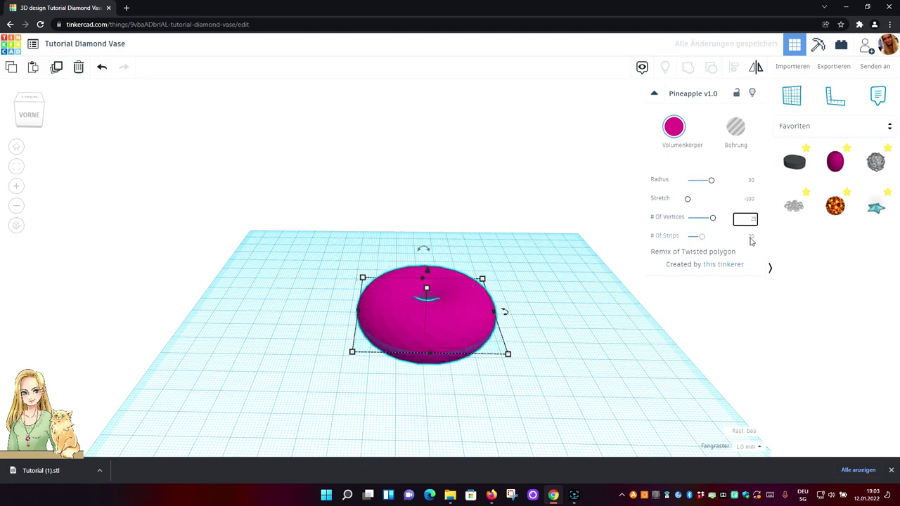
click(751, 238)
key(Return)
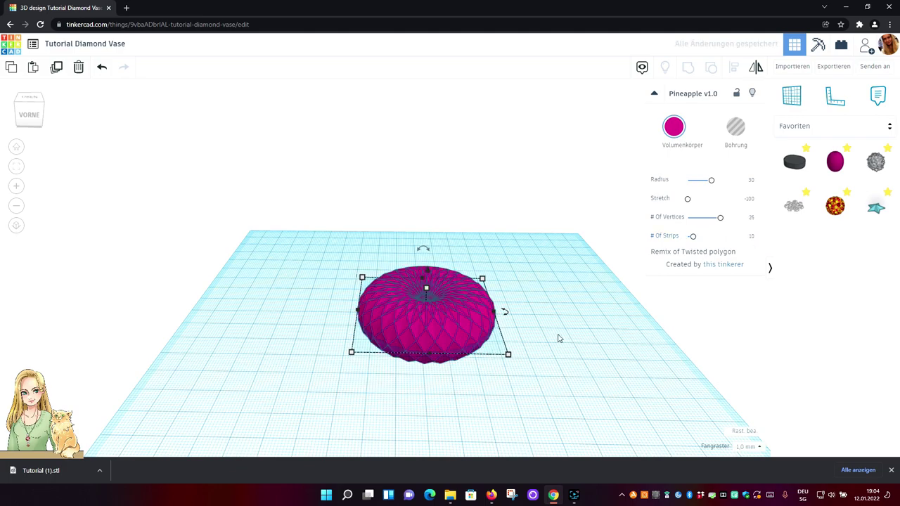
click(558, 338)
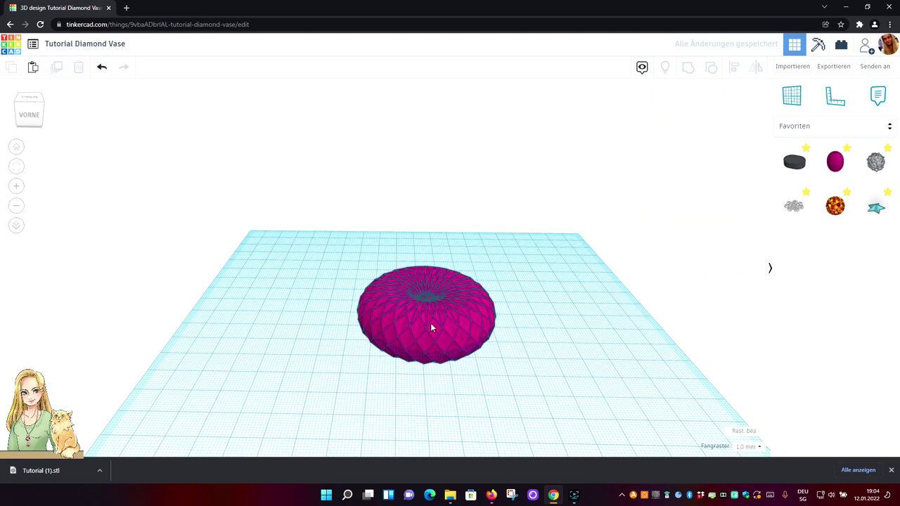
mouse_move(433, 320)
mouse_down()
mouse_move(434, 328)
mouse_move(429, 302)
mouse_move(430, 310)
mouse_up()
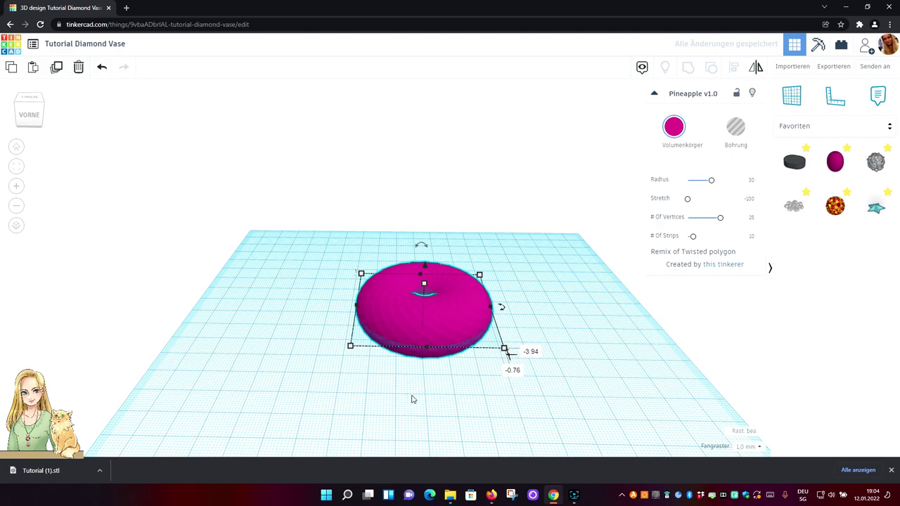
- Orbit, zoom and pan around the flattened pink ring, deselecting it along the way
right_drag(423, 386, 439, 397)
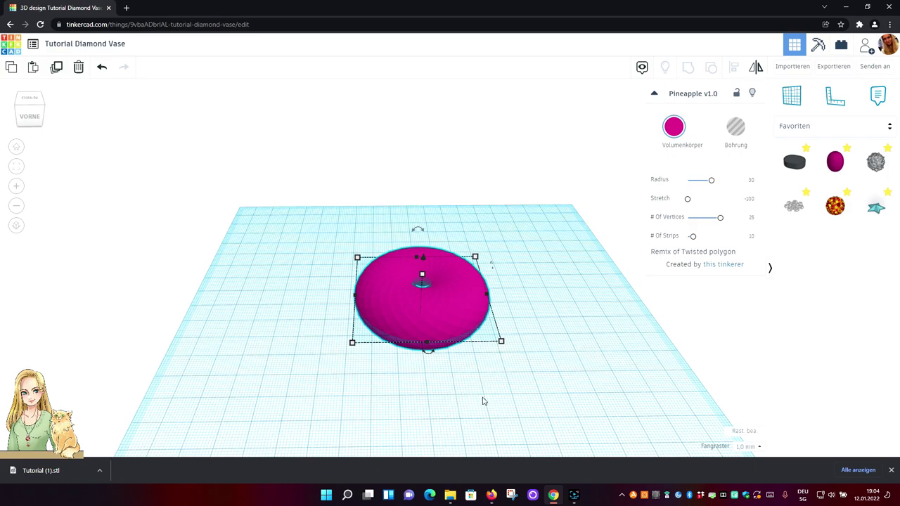
mouse_move(484, 398)
right_down()
mouse_move(486, 424)
mouse_move(473, 307)
mouse_move(482, 392)
right_up()
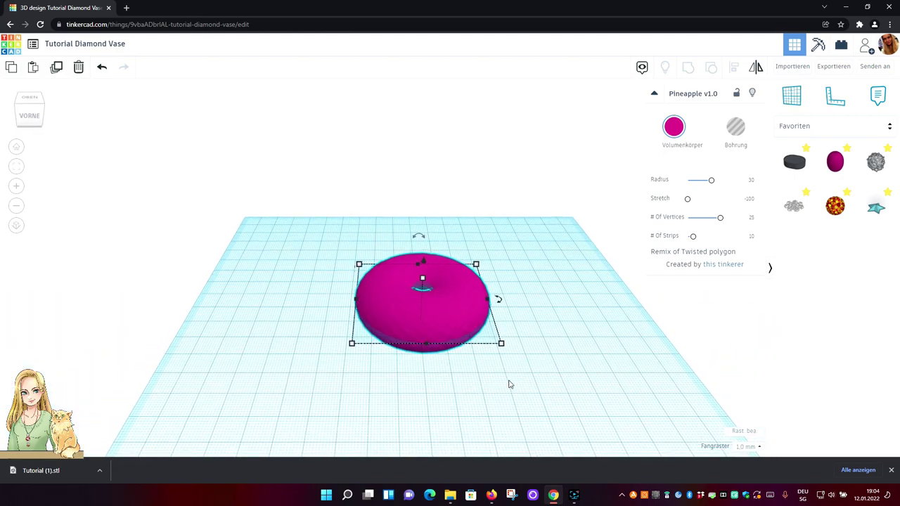
scroll(510, 384, down, 5)
scroll(511, 383, up, 5)
scroll(512, 374, up, 2)
scroll(513, 371, down, 2)
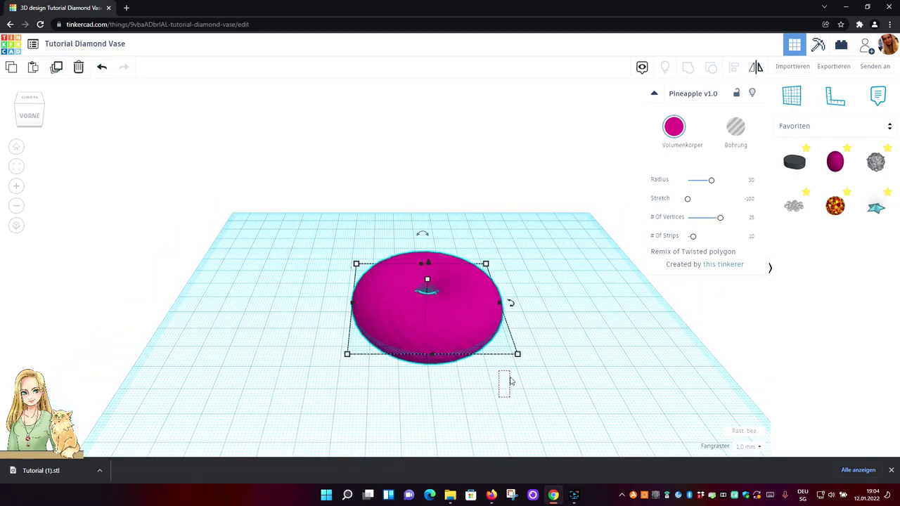
click(509, 380)
middle_drag(556, 359, 580, 333)
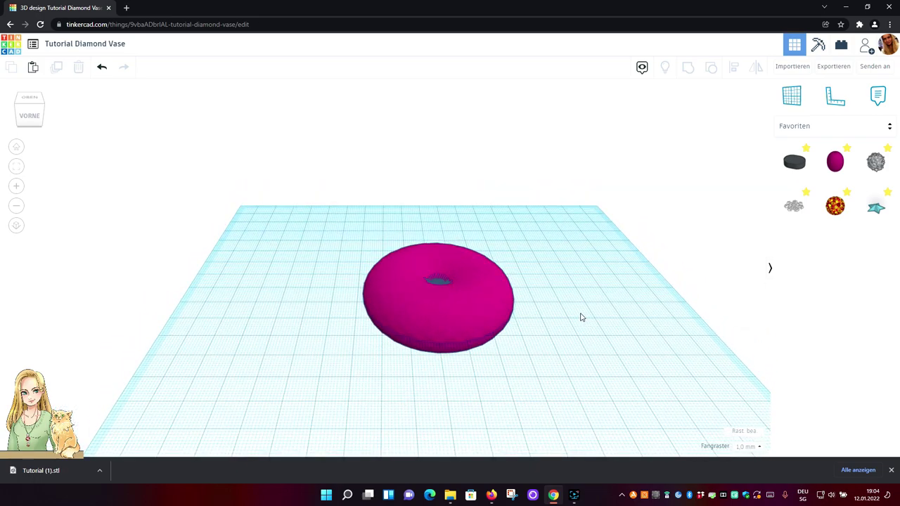
middle_drag(581, 317, 420, 294)
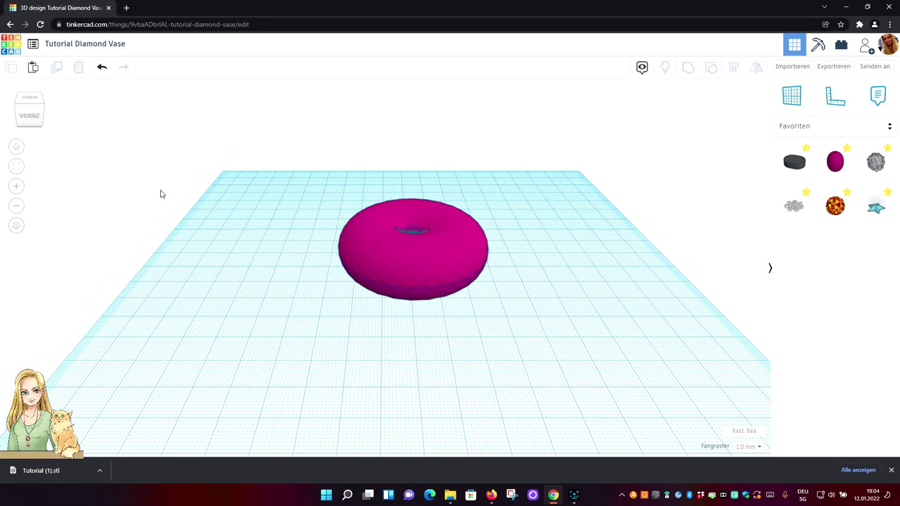
- View the shape from the top, then the front, and set the snap grid to 0,1 mm
click(31, 98)
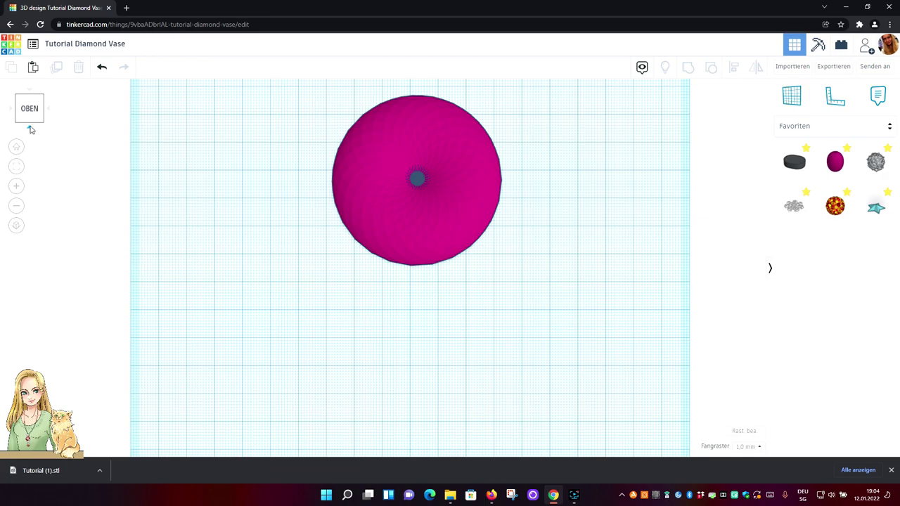
click(32, 125)
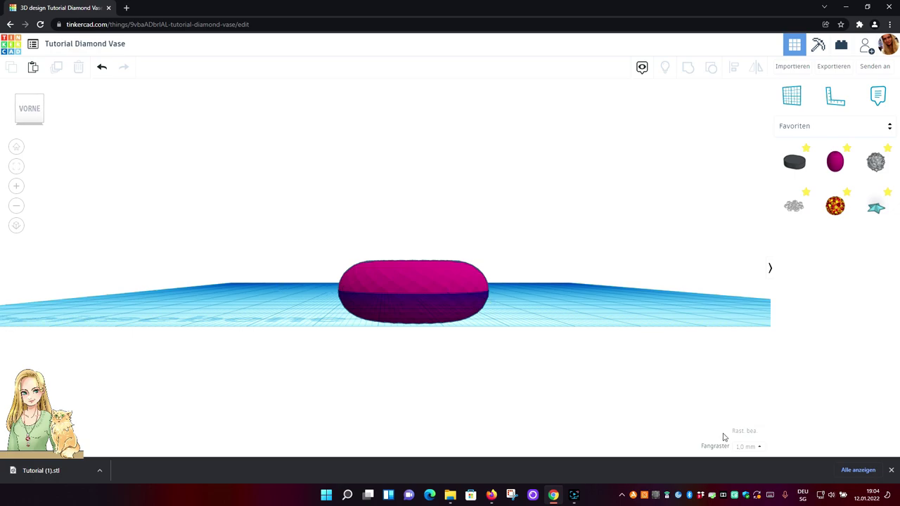
click(760, 448)
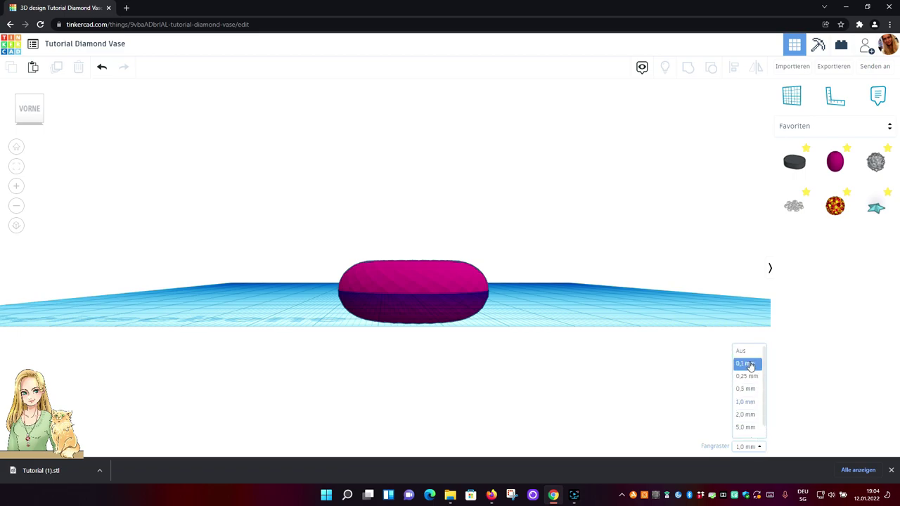
click(750, 364)
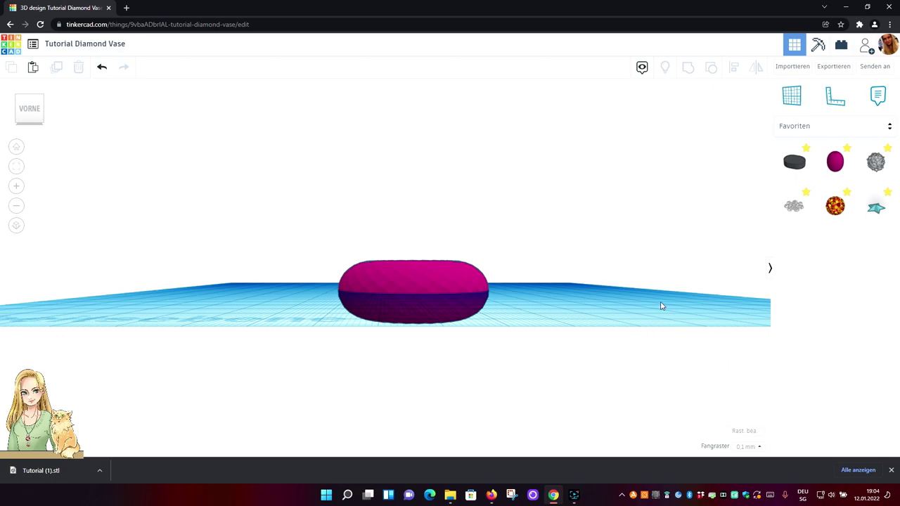
- Check the grid width in the grid properties, close the dialog and orbit the view
click(738, 431)
click(425, 277)
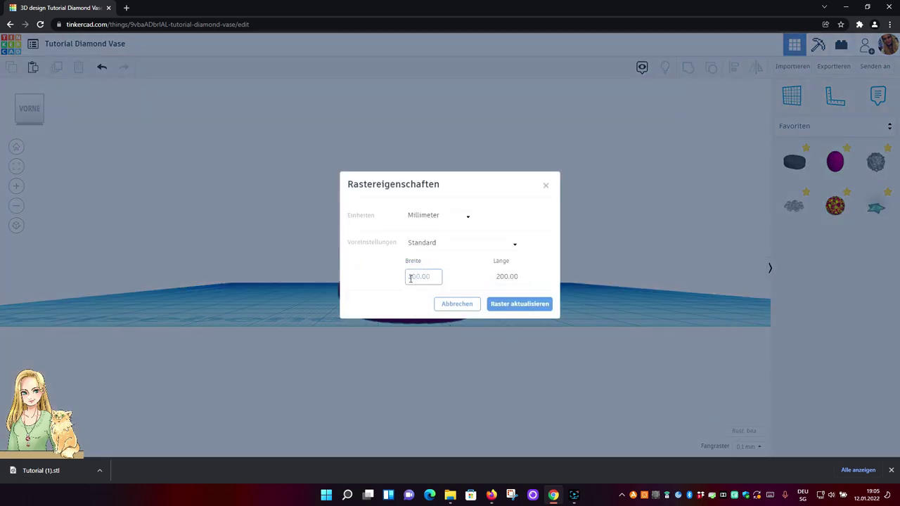
click(545, 187)
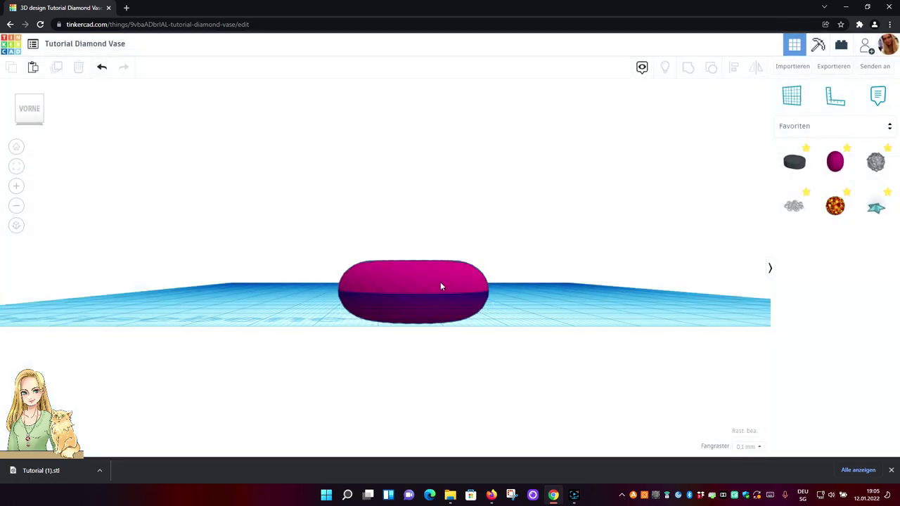
right_drag(442, 346, 444, 297)
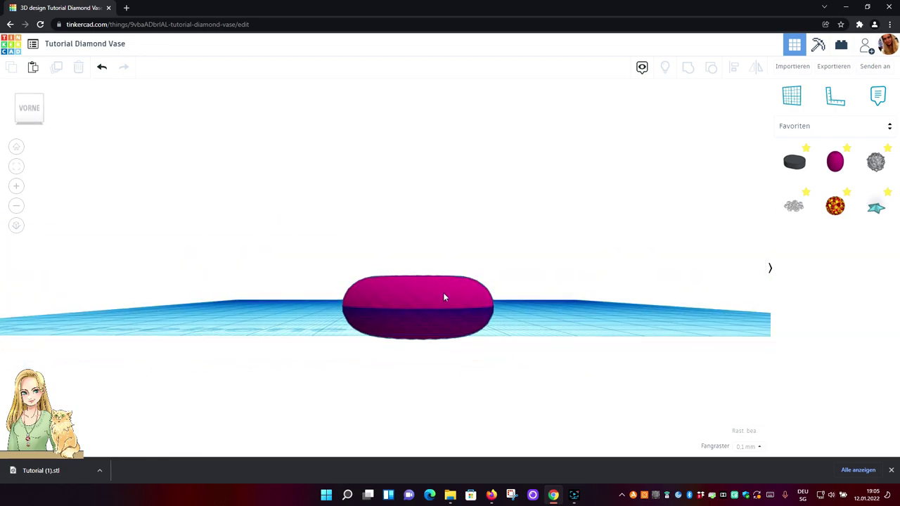
- Select the pink shape and drag its elevation cone so it sinks below the workplane
click(444, 297)
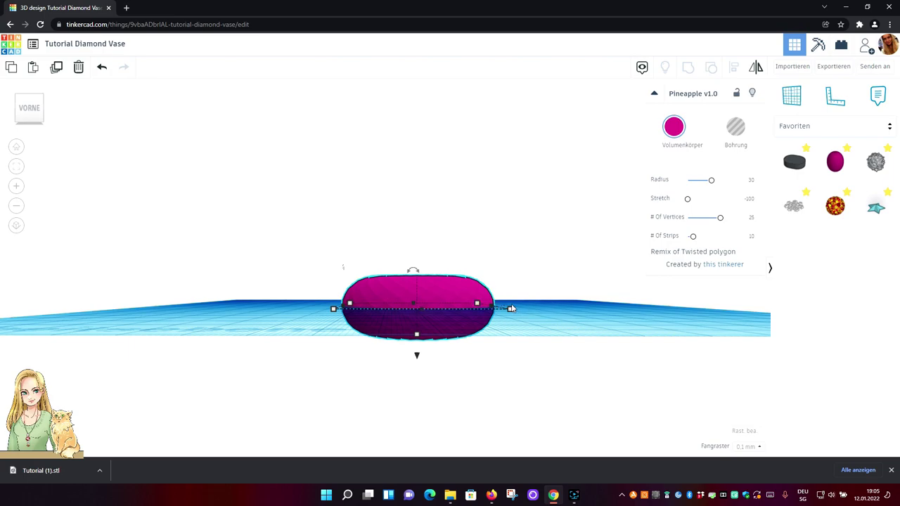
mouse_move(337, 311)
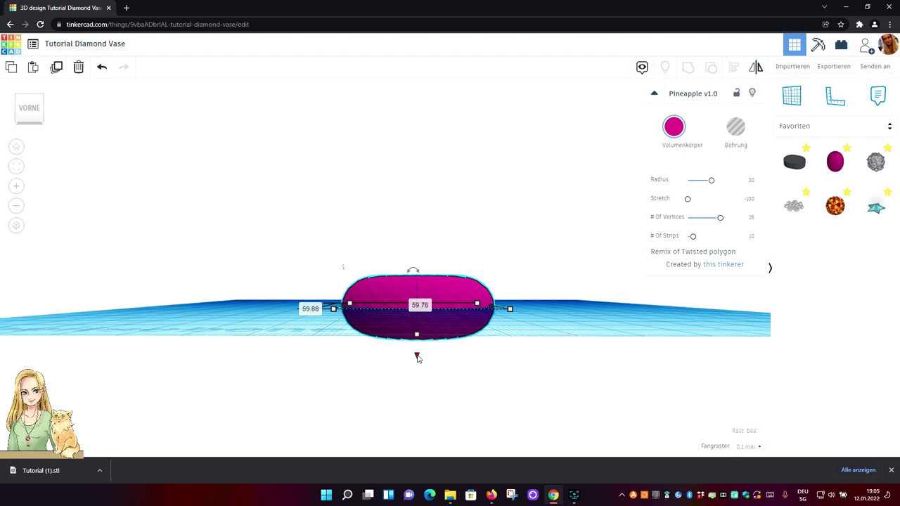
scroll(441, 359, up, 5)
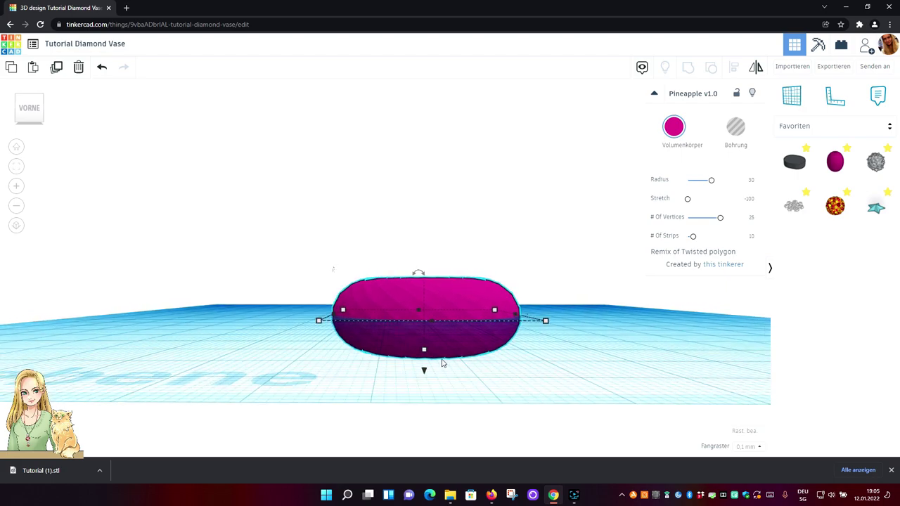
scroll(485, 398, up, 3)
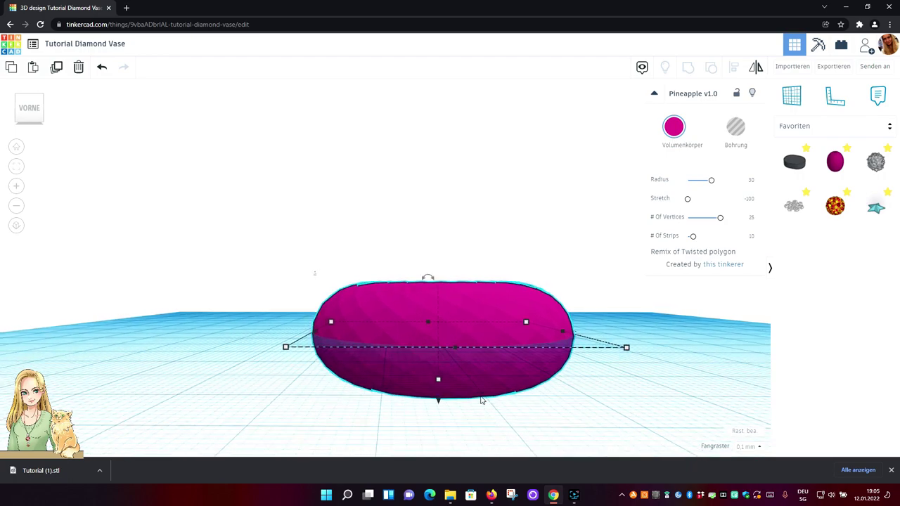
right_drag(528, 420, 527, 406)
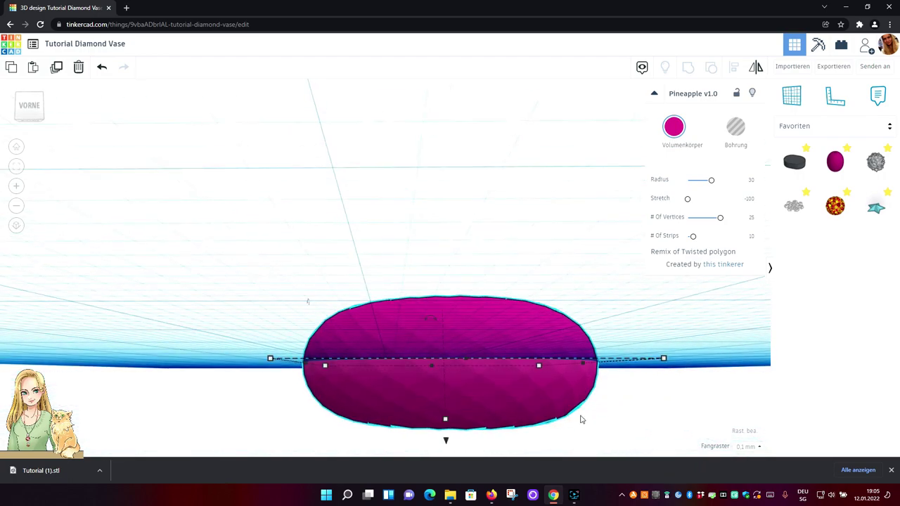
right_drag(631, 424, 618, 379)
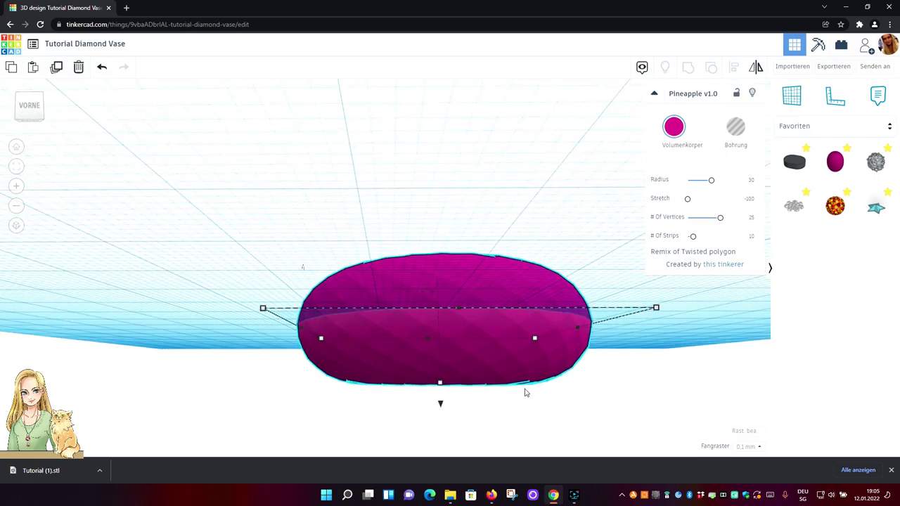
drag(441, 405, 452, 388)
right_drag(522, 391, 520, 406)
mouse_move(437, 355)
mouse_down()
mouse_move(442, 338)
mouse_move(450, 348)
mouse_up()
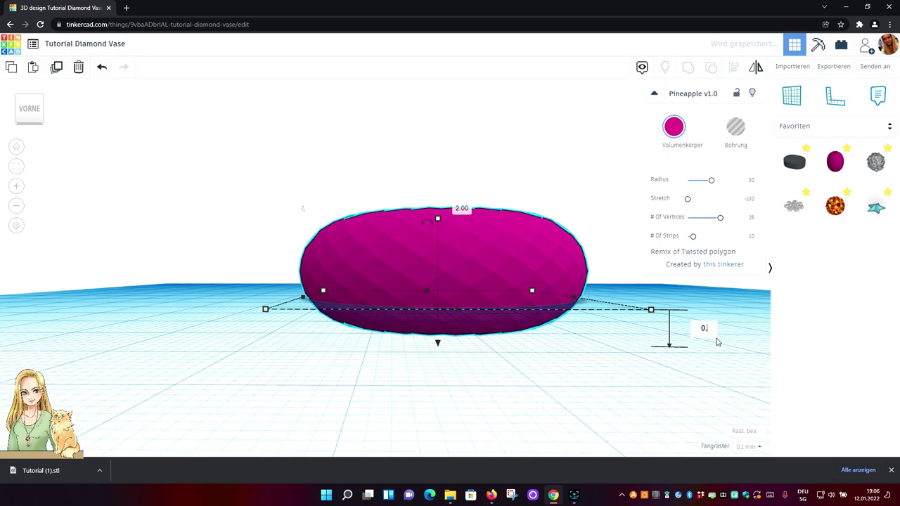
- Set the shape's elevation to 0.0 and orbit around the vase to inspect it
text(.0)
key(Return)
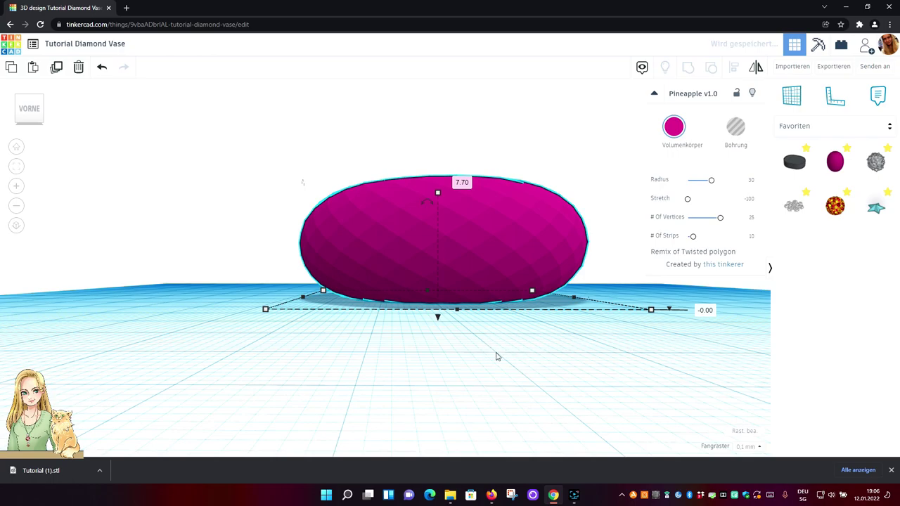
right_drag(514, 372, 581, 328)
right_drag(578, 260, 548, 222)
middle_drag(653, 316, 586, 297)
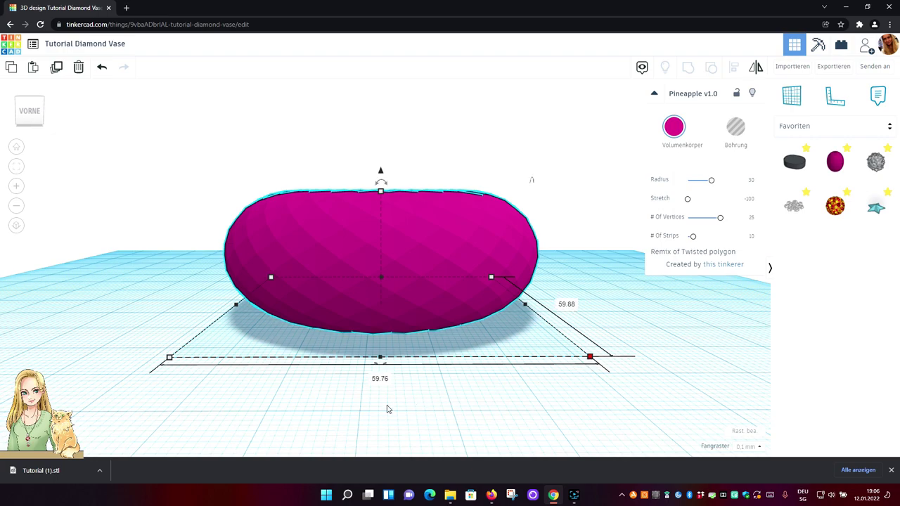
click(379, 380)
- Resize the Pineapple shape to 160 mm wide and 160 mm deep
text(160.00)
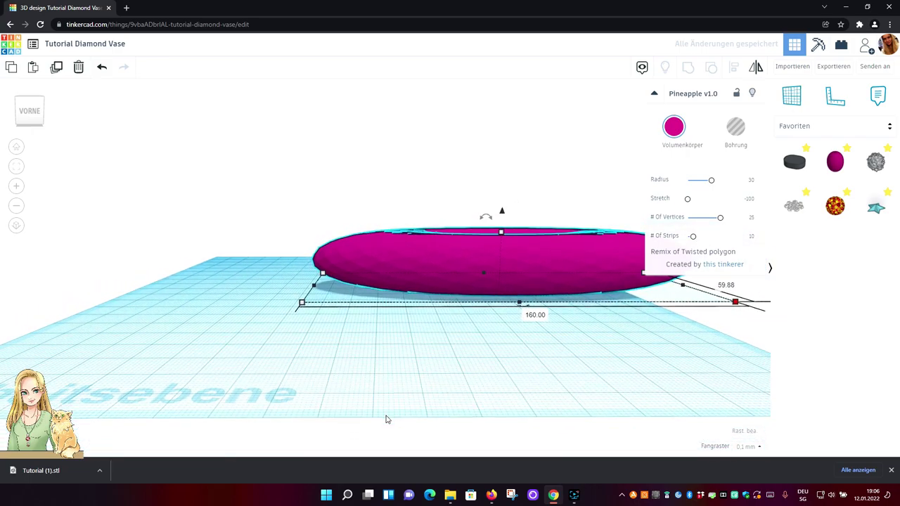
middle_drag(588, 336, 200, 436)
right_drag(395, 410, 410, 476)
click(455, 275)
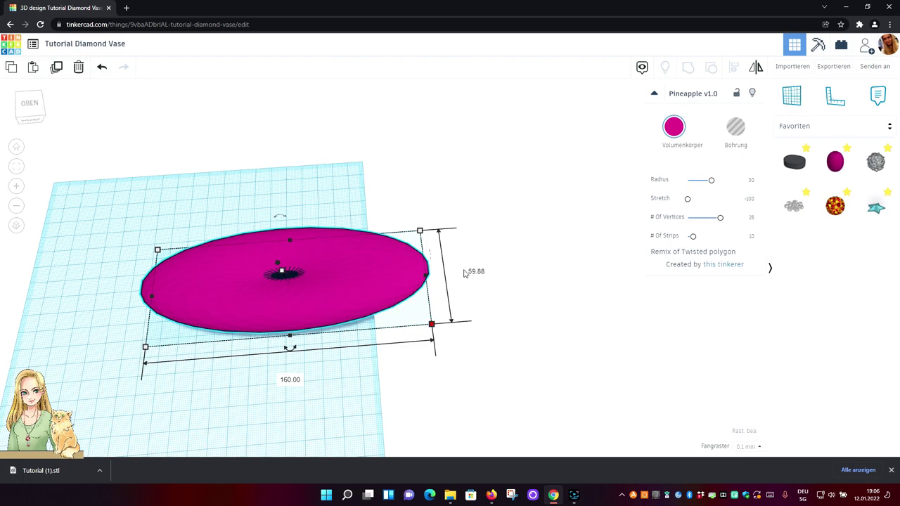
click(478, 272)
text(160)
key(Return)
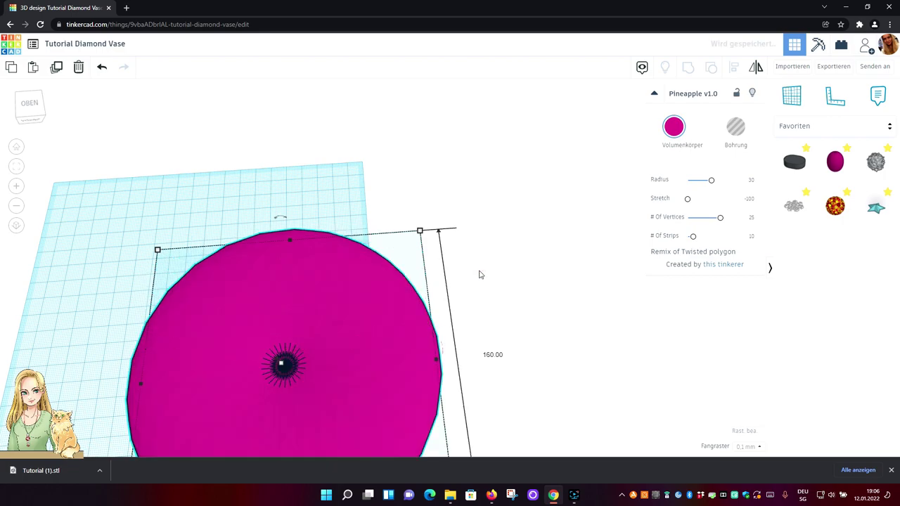
- Move the enlarged round disc up-left fully onto the workplane grid
middle_drag(522, 323, 559, 277)
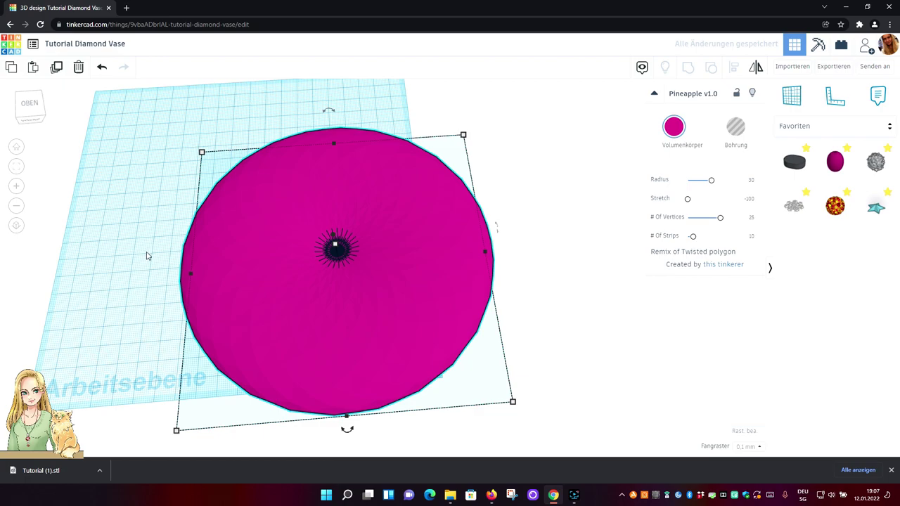
click(555, 256)
click(393, 251)
drag(413, 288, 308, 241)
click(454, 237)
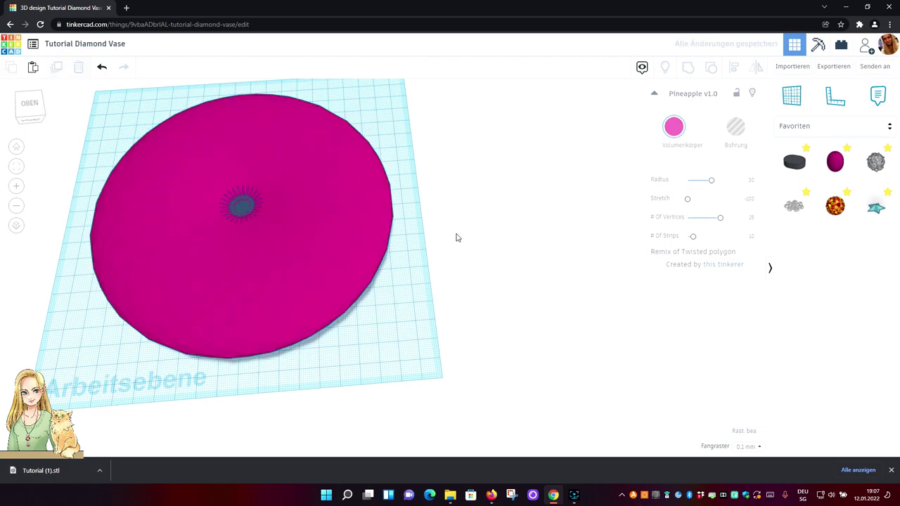
right_drag(403, 298, 497, 244)
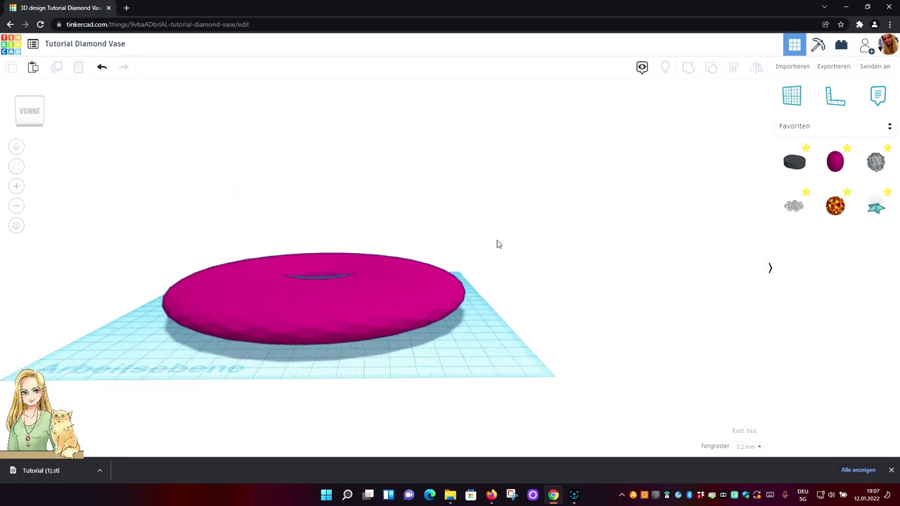
- Set the disc's height to 104 and orbit to inspect the faceted vase body
click(342, 299)
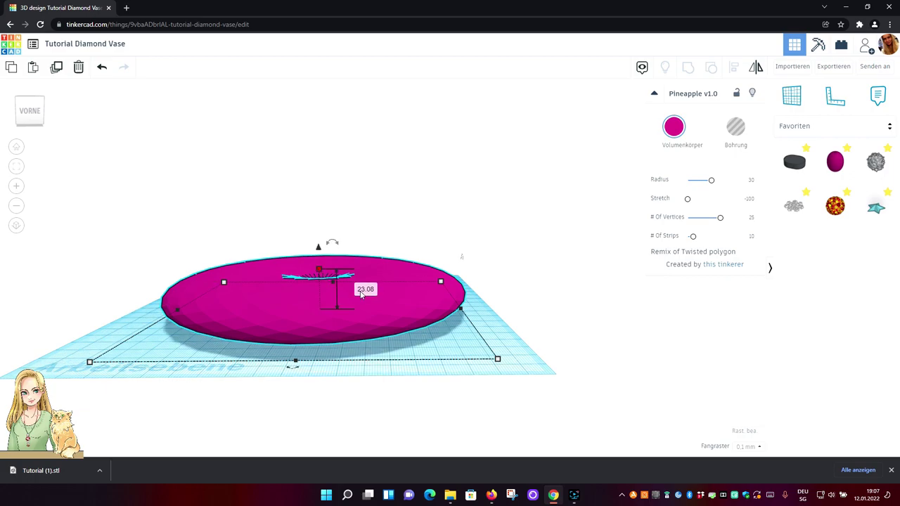
click(366, 289)
text(104)
key(Return)
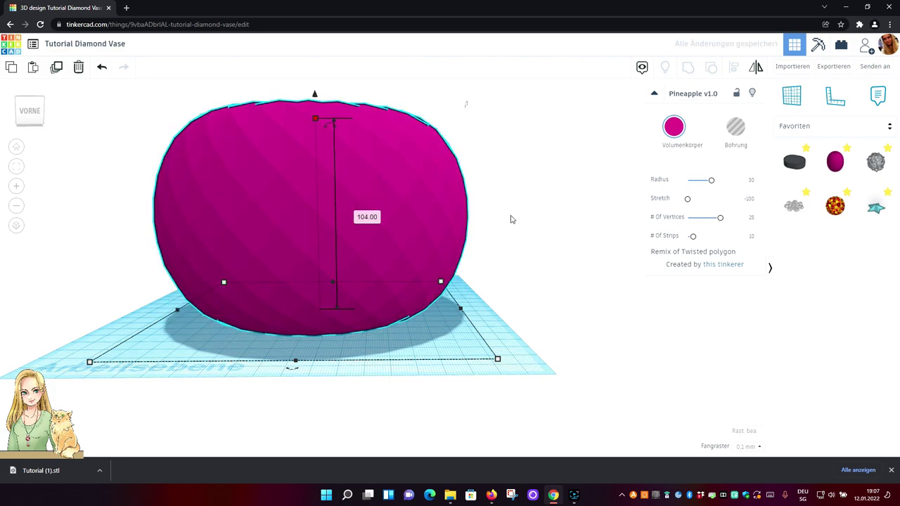
scroll(506, 261, up, 1)
right_drag(514, 241, 502, 215)
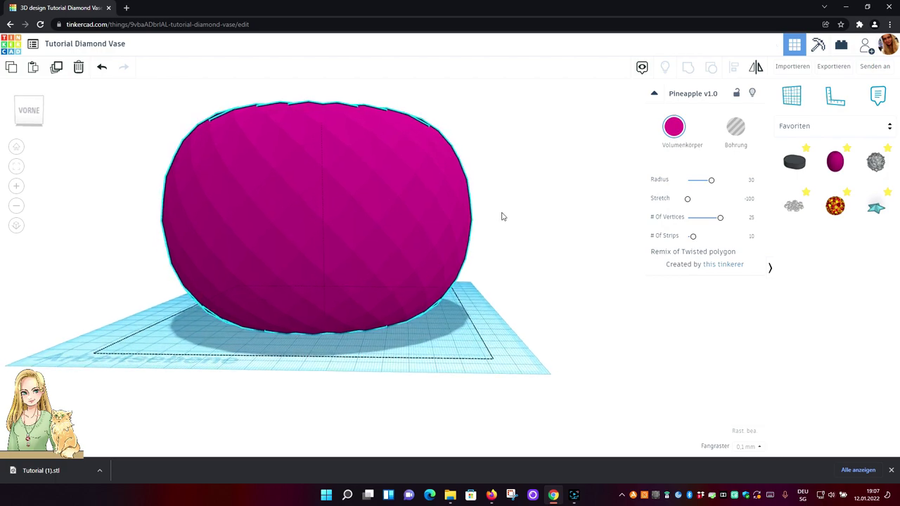
scroll(524, 258, up, 1)
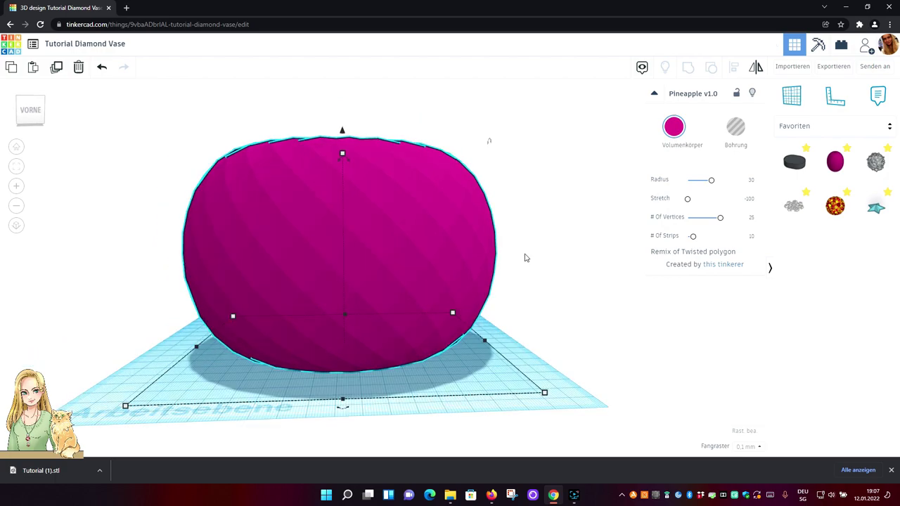
right_drag(595, 281, 539, 385)
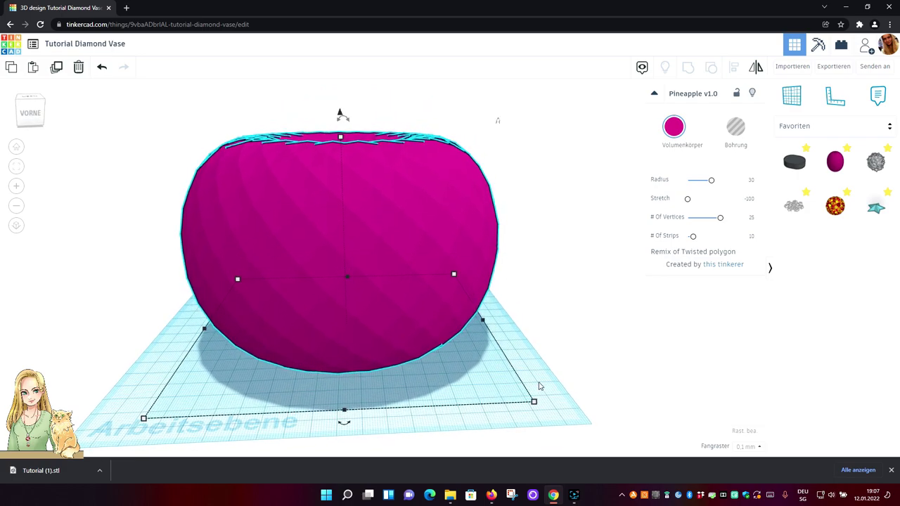
click(534, 419)
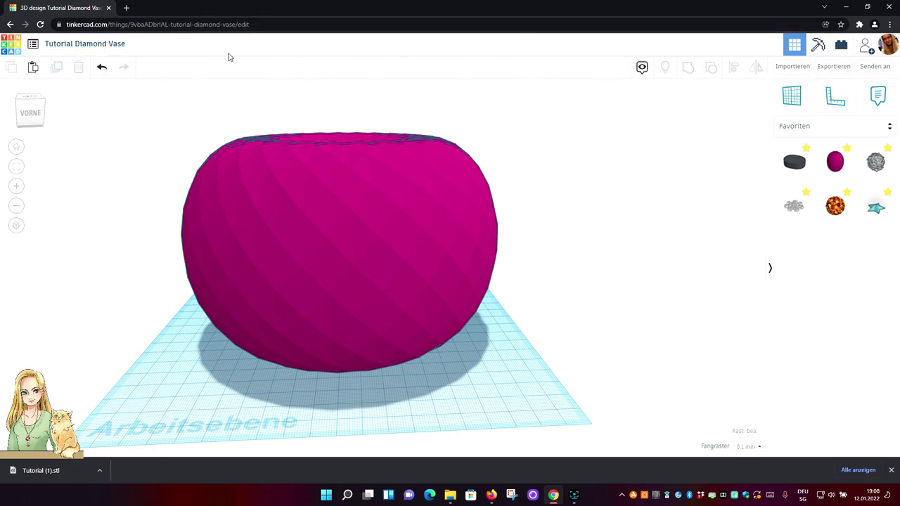
click(833, 100)
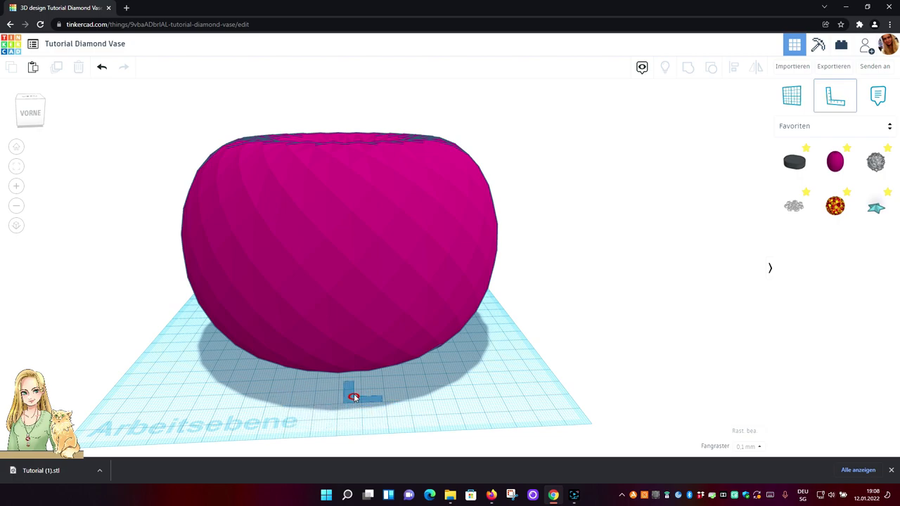
- Place the ruler at the vase's base and select the vase to show its measurements
click(355, 393)
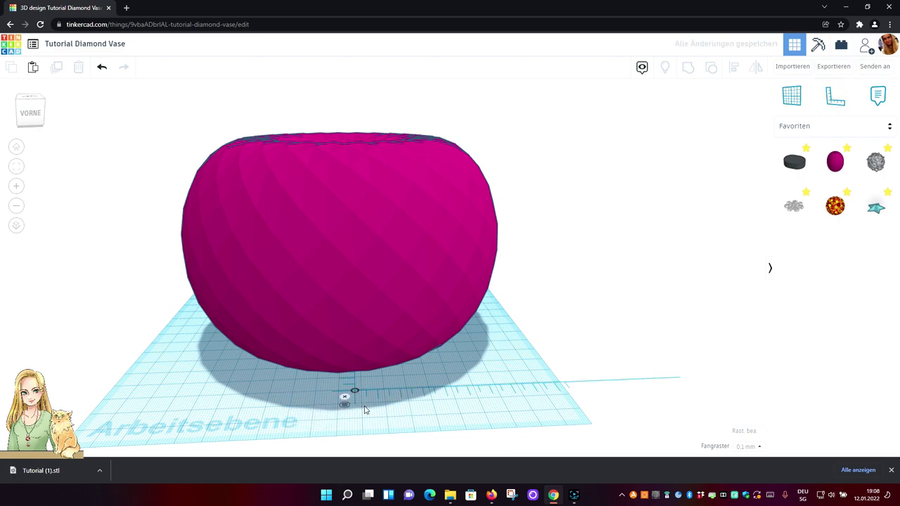
right_drag(583, 416, 543, 378)
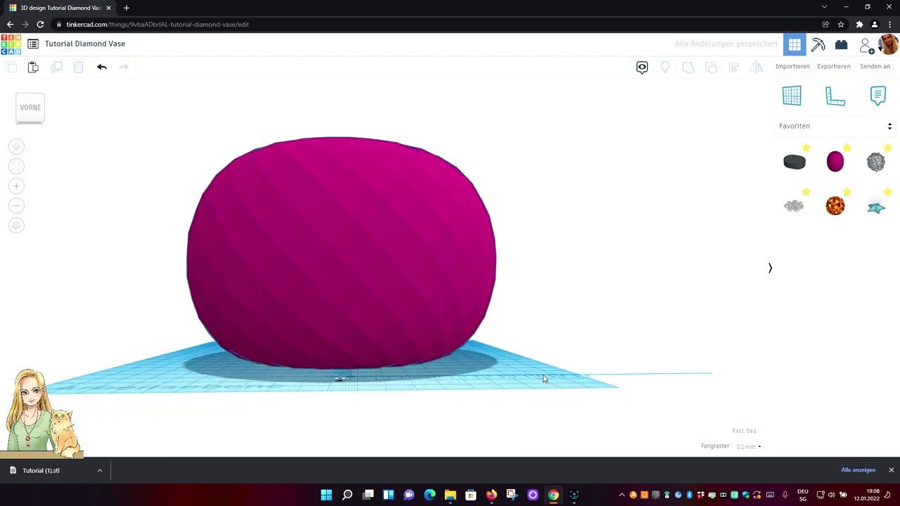
click(355, 252)
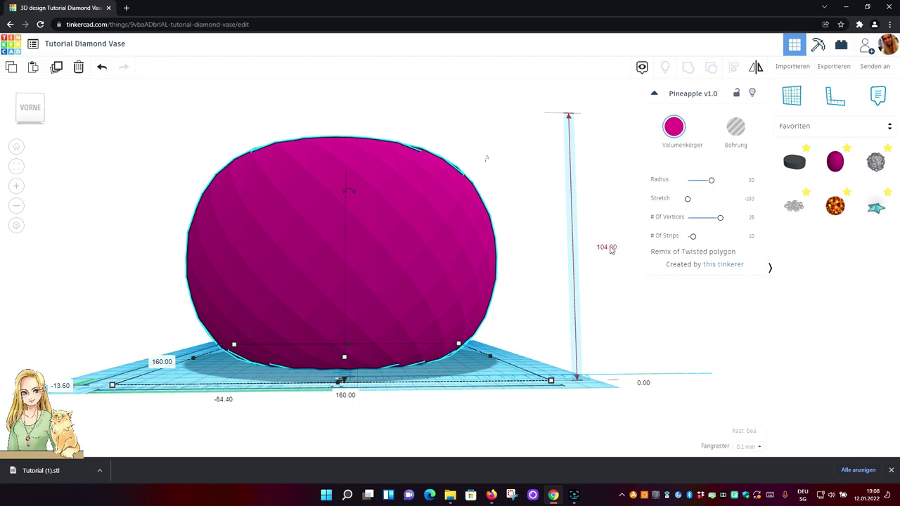
- Orbit around the vase to check its −13.60/−84.40 offsets and 160 × 160 × 104 size
mouse_move(448, 453)
right_down()
mouse_move(448, 463)
mouse_move(442, 457)
right_up()
click(173, 450)
scroll(173, 450, down, 3)
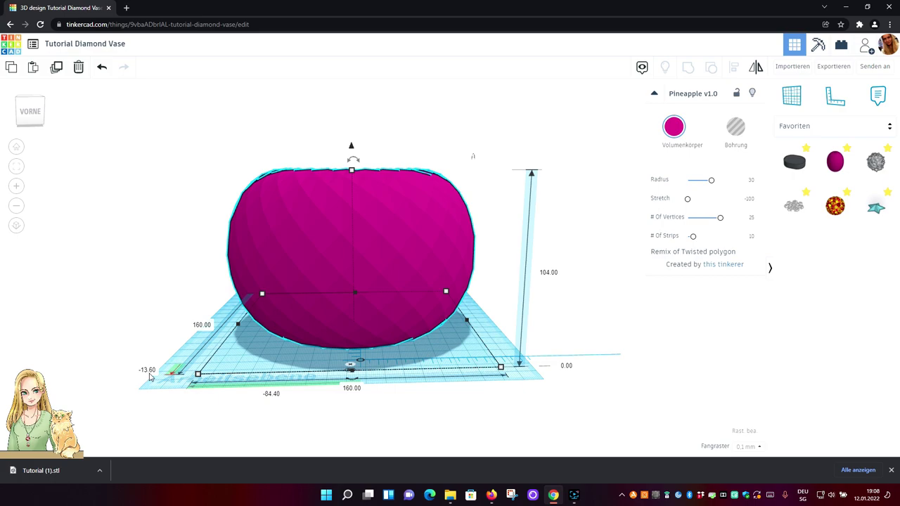
right_drag(355, 410, 362, 381)
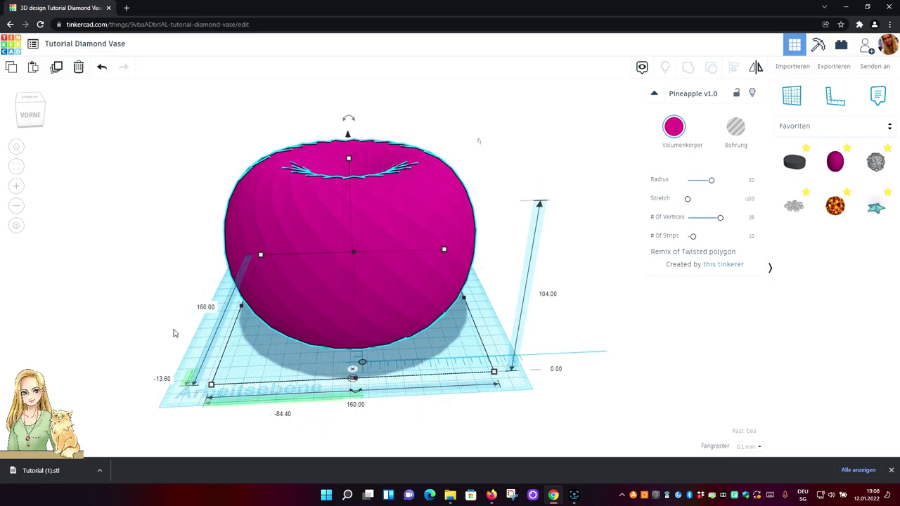
right_drag(455, 420, 449, 371)
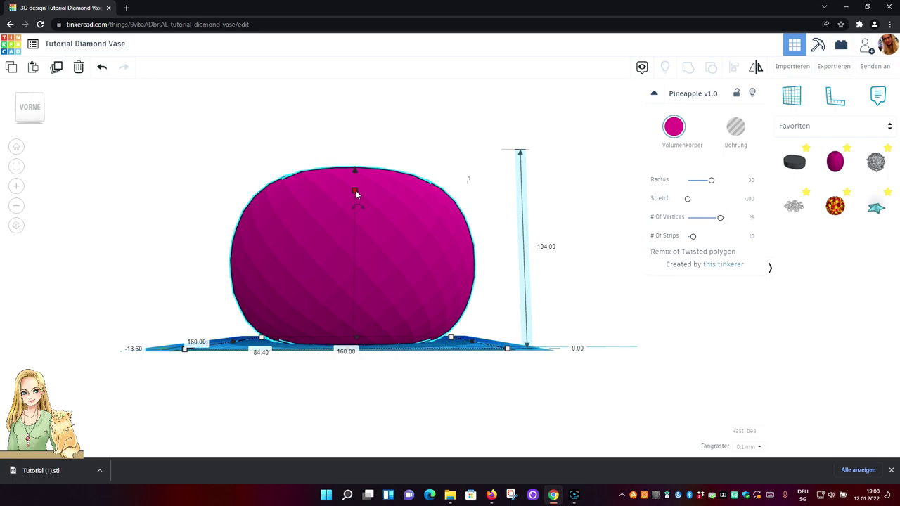
right_drag(407, 143, 526, 201)
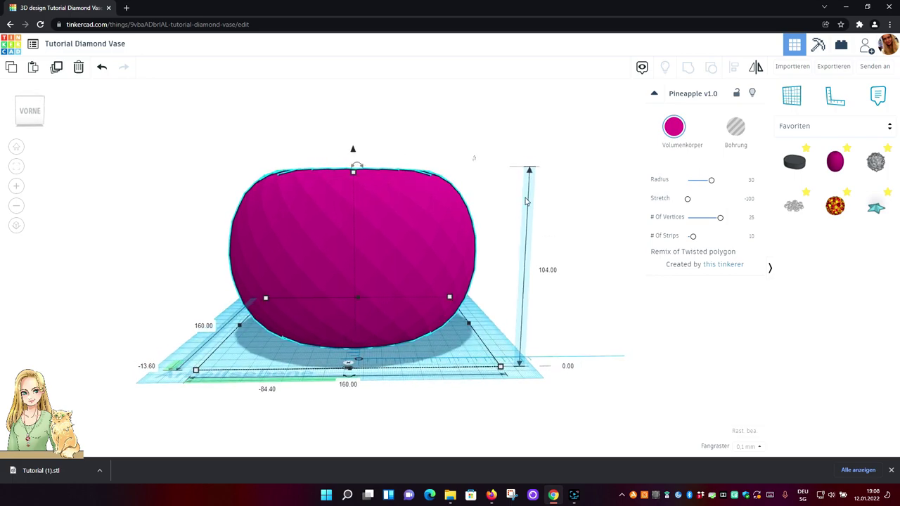
scroll(597, 237, down, 2)
right_drag(598, 254, 604, 300)
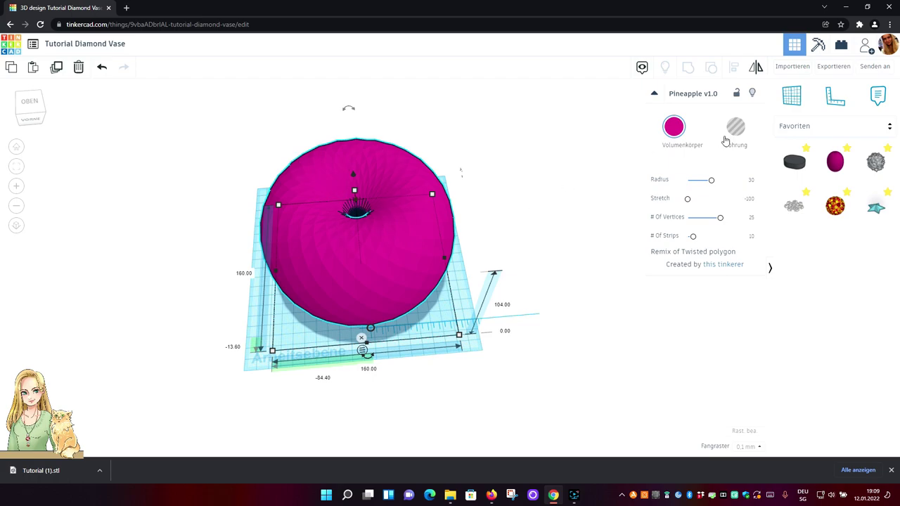
click(857, 126)
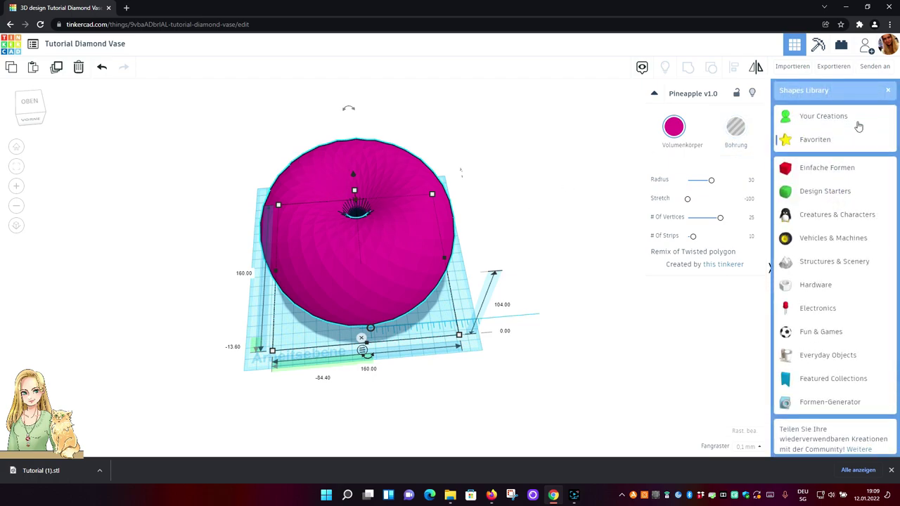
- Drag an orange 20 × 20 × 20 cylinder from Einfache Formen onto the workplane beside the vase
click(827, 169)
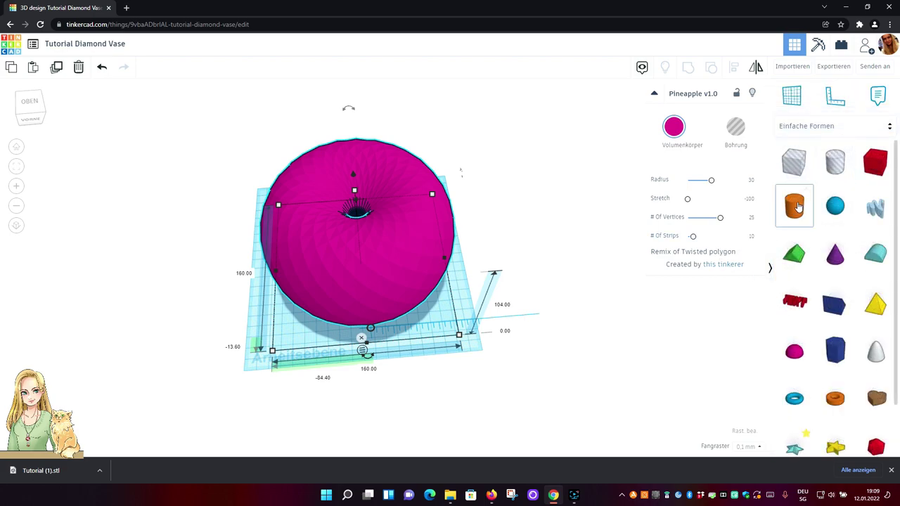
drag(794, 205, 515, 260)
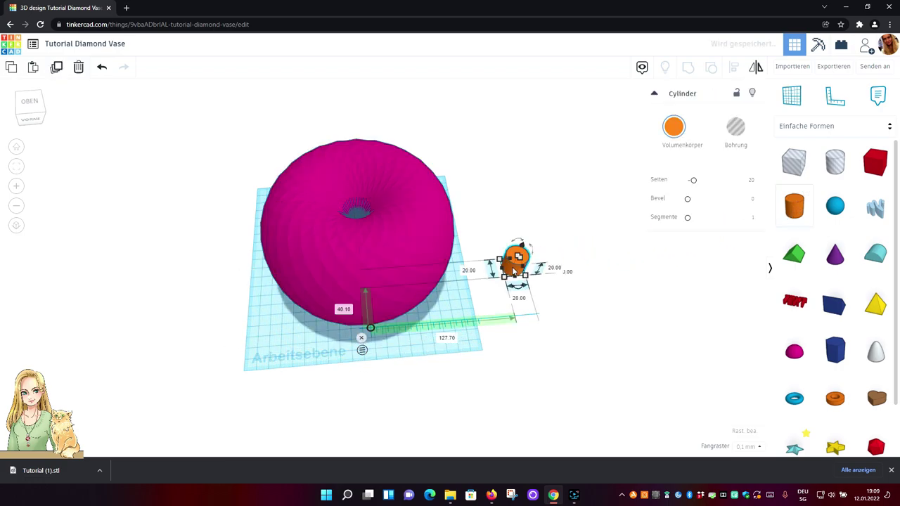
middle_drag(606, 288, 485, 351)
right_drag(531, 339, 518, 295)
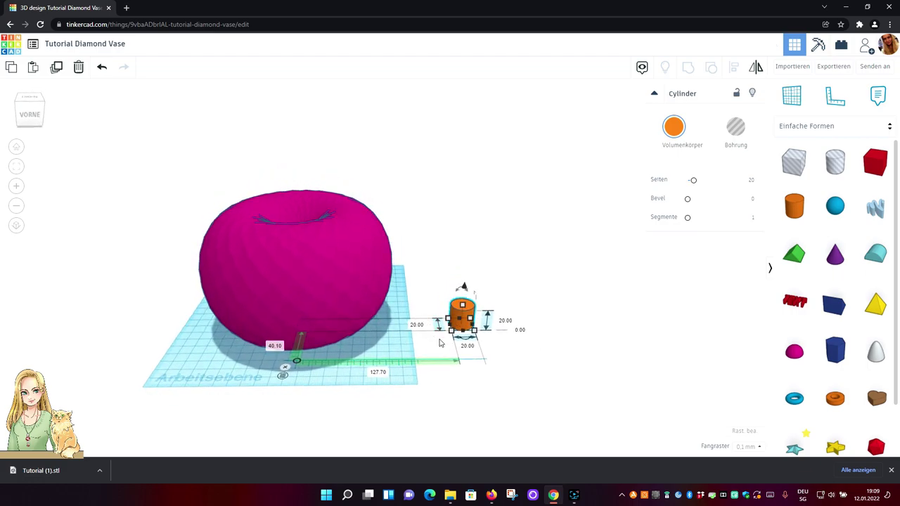
scroll(549, 333, up, 2)
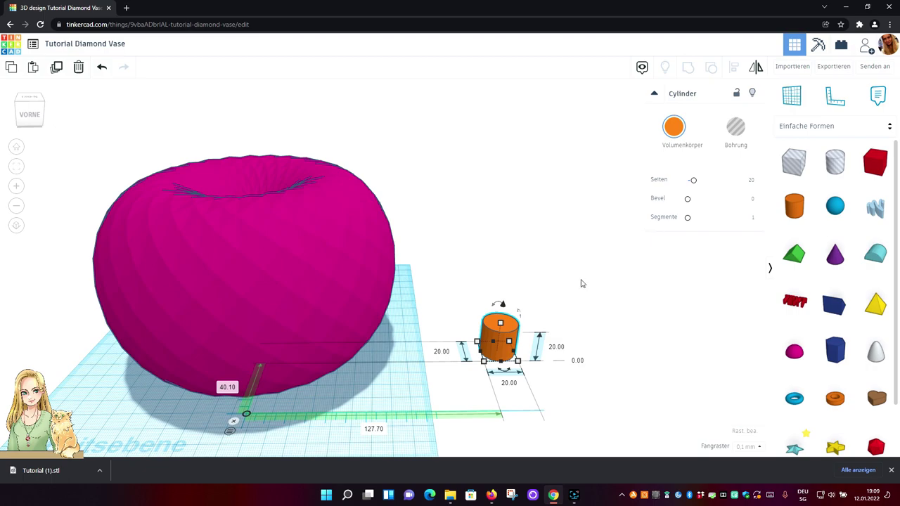
- Frame the orange cylinder, raise its side count, and give it 10 segments
scroll(593, 320, up, 2)
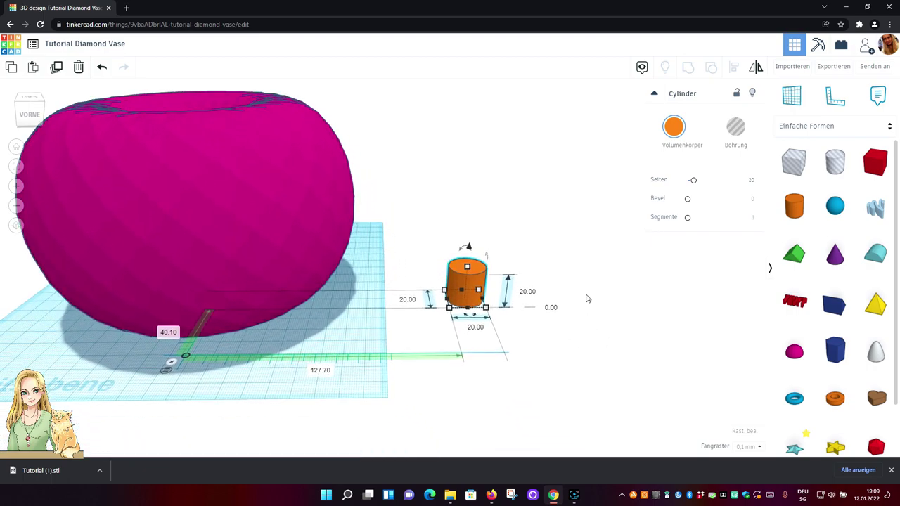
scroll(597, 303, up, 3)
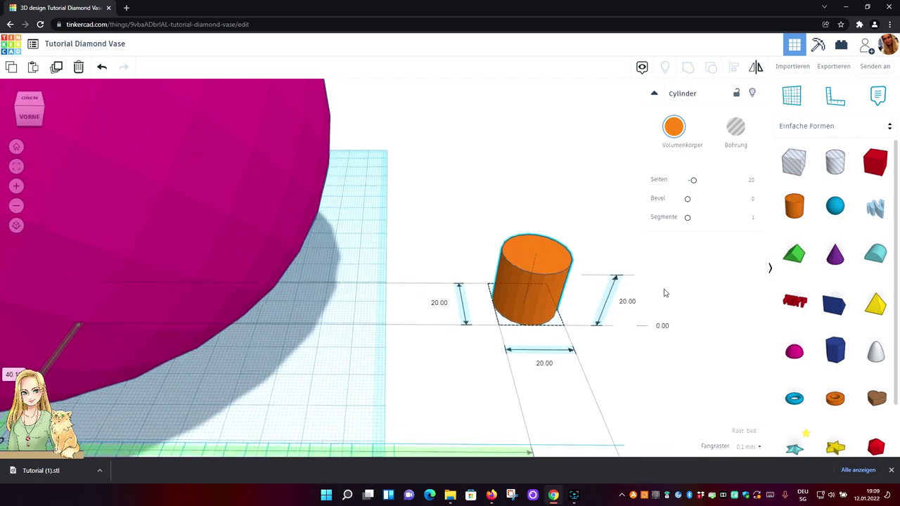
middle_drag(679, 274, 570, 277)
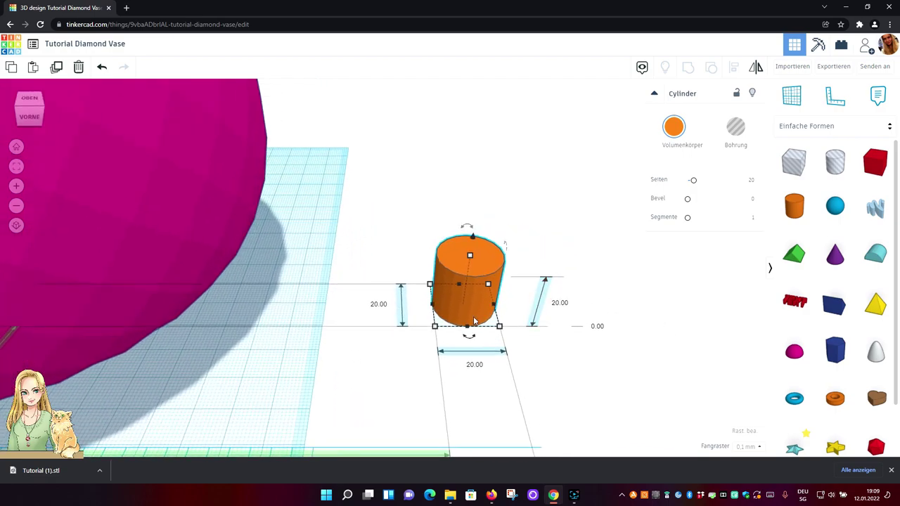
right_drag(461, 306, 534, 279)
scroll(534, 279, up, 2)
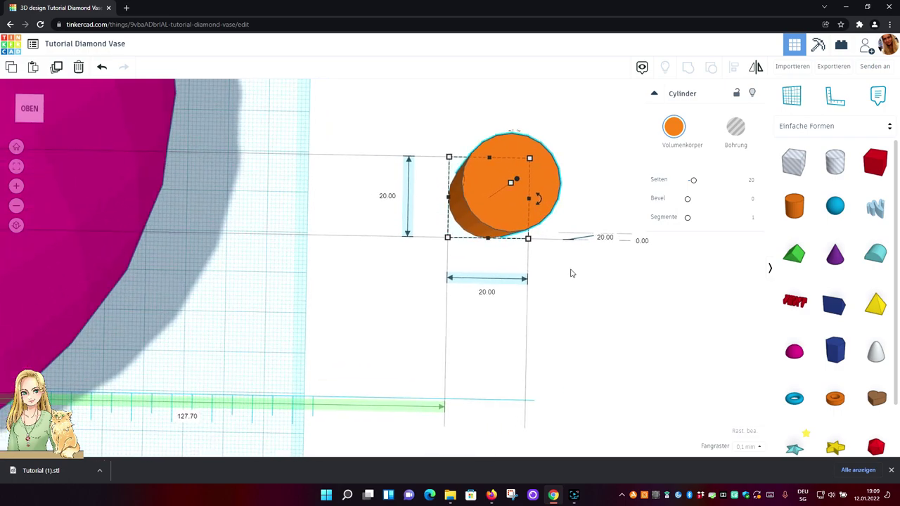
middle_drag(572, 271, 410, 330)
mouse_move(539, 195)
right_down()
mouse_move(520, 245)
mouse_move(530, 196)
right_up()
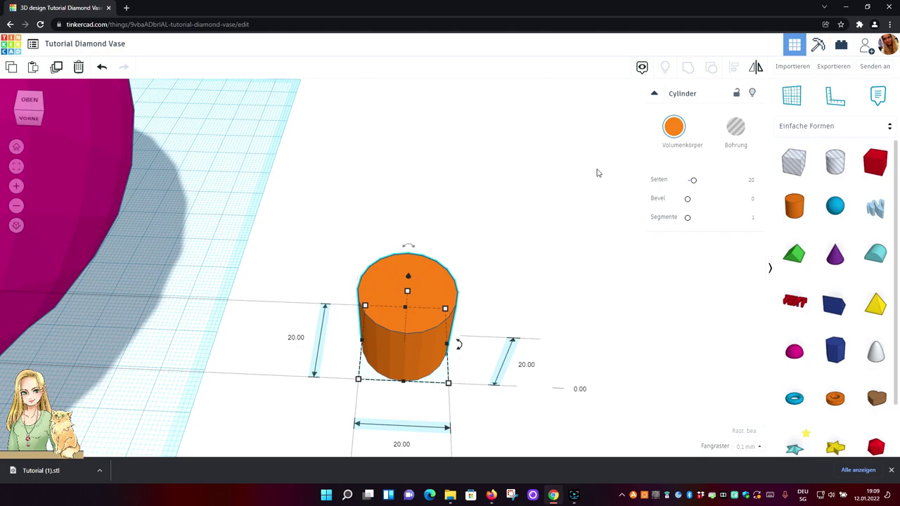
drag(693, 181, 748, 179)
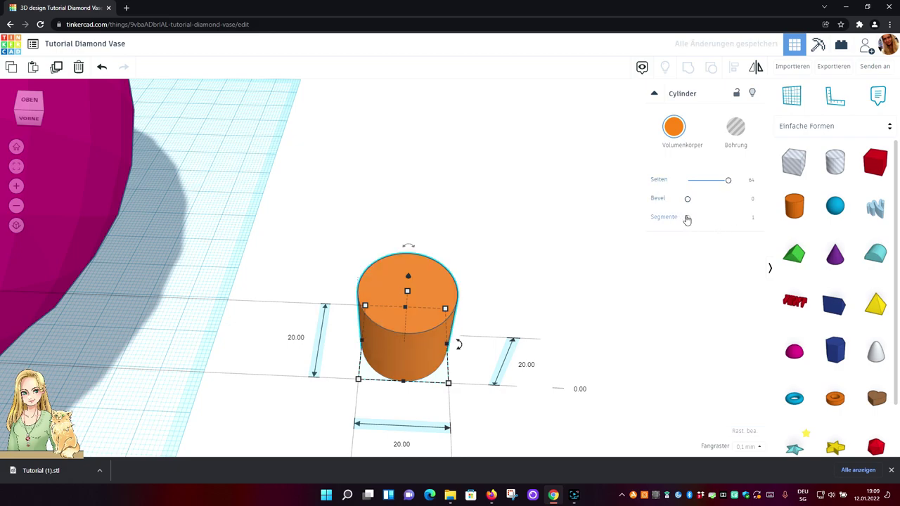
drag(688, 220, 749, 219)
- Try the cylinder's bevel at maximum, then return bevel to 0 for sharp edges
drag(689, 202, 750, 199)
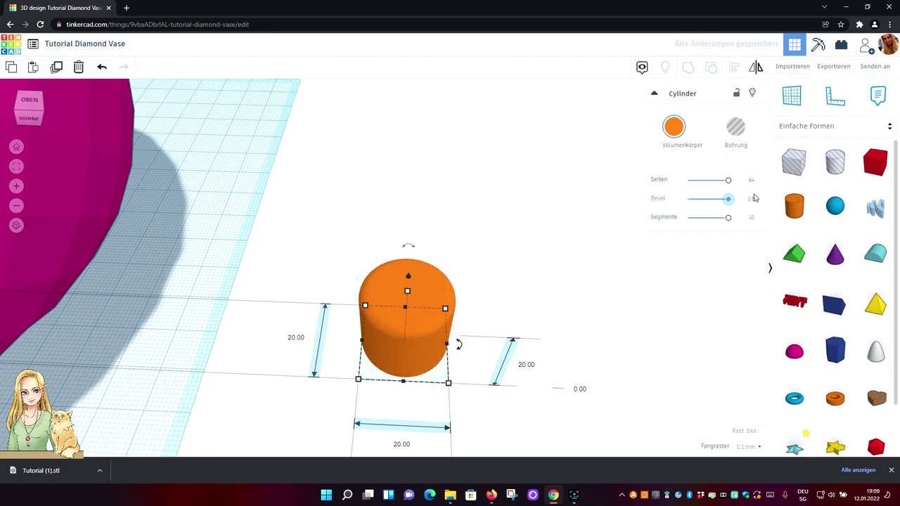
right_drag(526, 301, 539, 283)
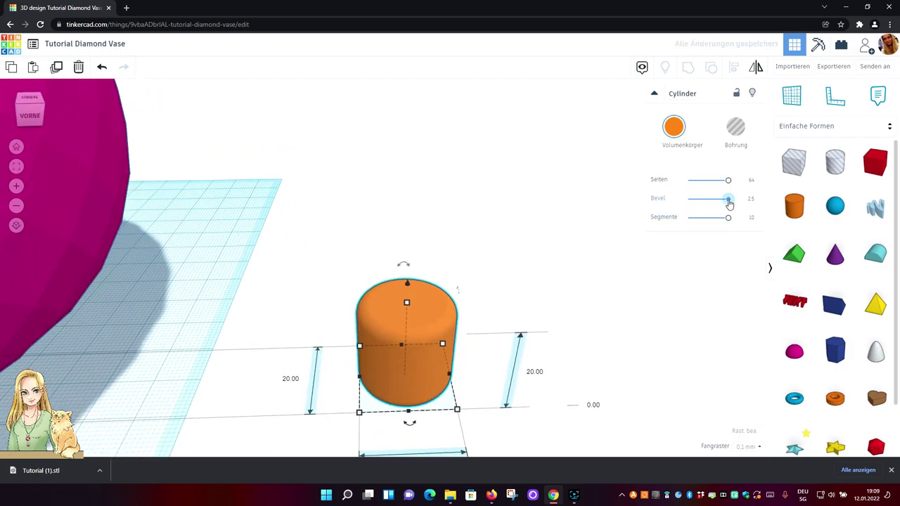
drag(729, 203, 687, 199)
mouse_move(523, 244)
right_down()
mouse_move(524, 285)
mouse_move(528, 253)
right_up()
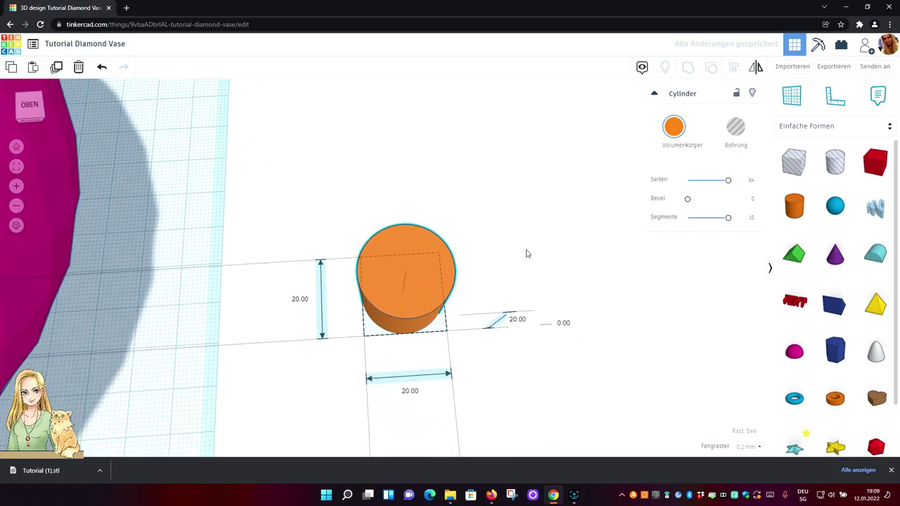
- Set the orange cylinder's width and length to 95 mm each
click(409, 387)
text(9)
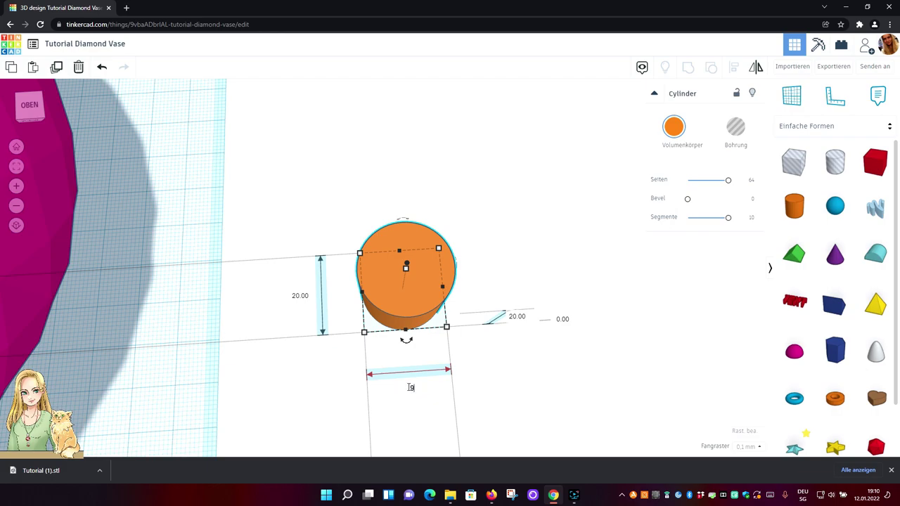
text(5)
key(Return)
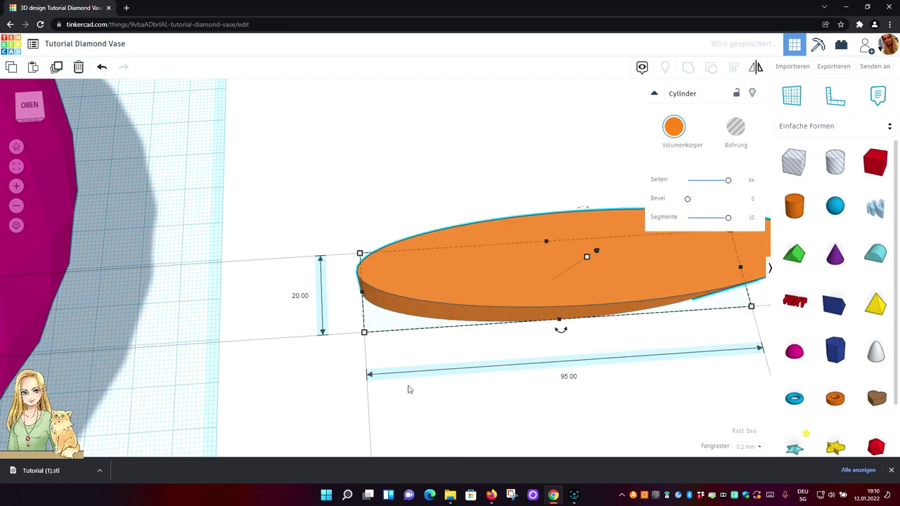
click(300, 297)
text(95)
key(Return)
- Set the orange cylinder's height to 110 mm
scroll(473, 329, down, 5)
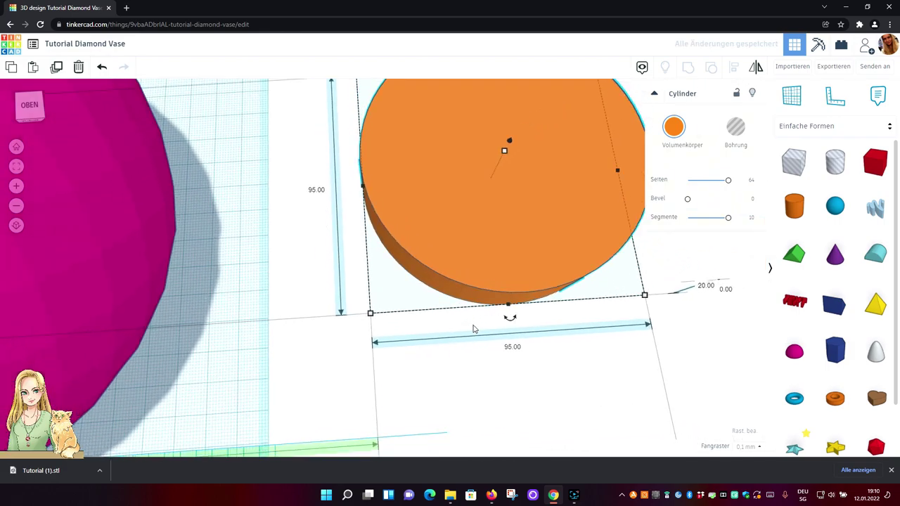
right_drag(615, 320, 599, 243)
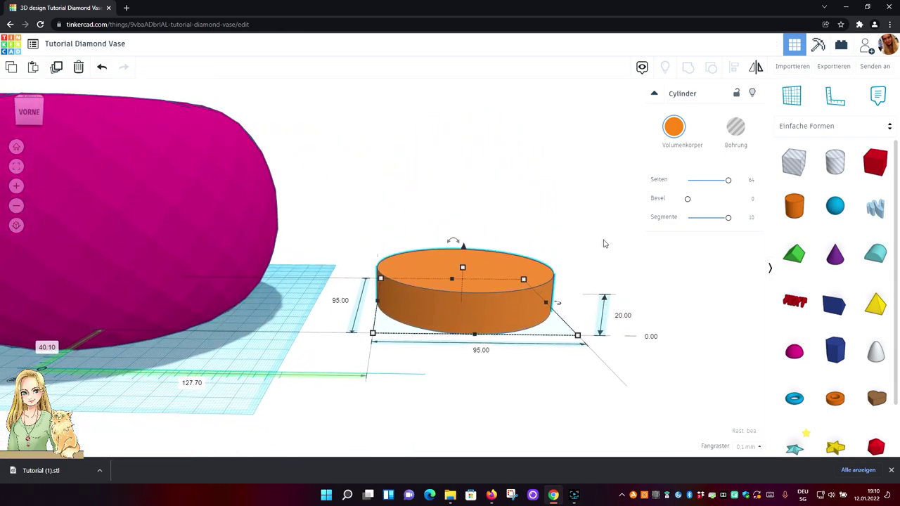
click(624, 317)
key(BackSpace)
text(110)
key(Return)
scroll(587, 291, down, 5)
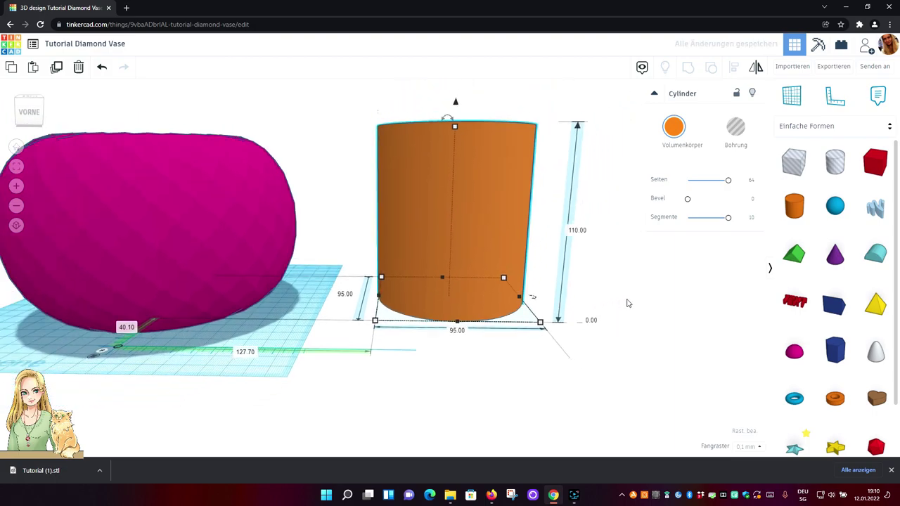
- From a top view, drag the orange cylinder over the vase's middle, then select both shapes
right_drag(593, 290, 667, 323)
middle_drag(668, 322, 674, 347)
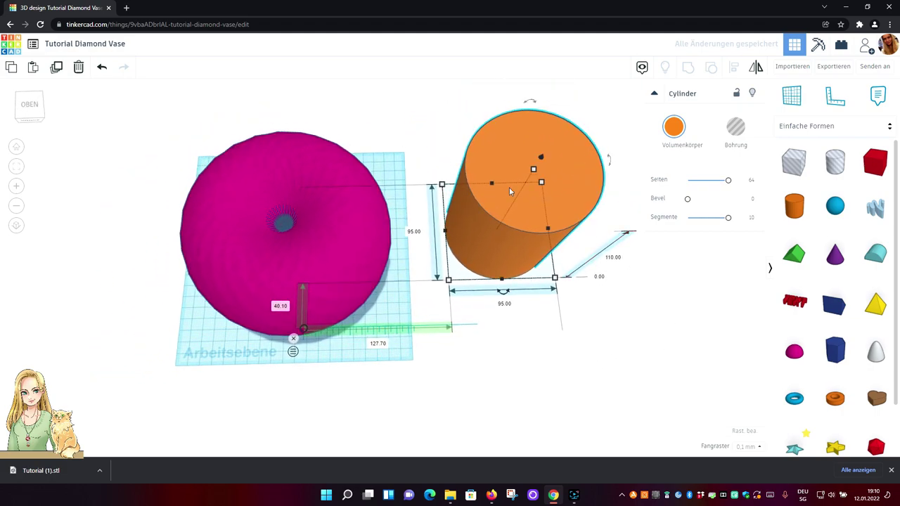
drag(570, 190, 310, 230)
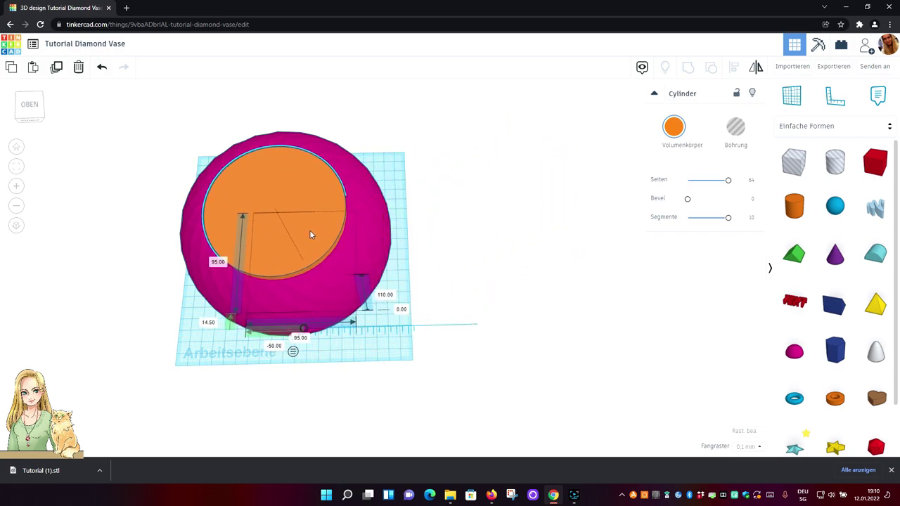
middle_drag(430, 221, 568, 216)
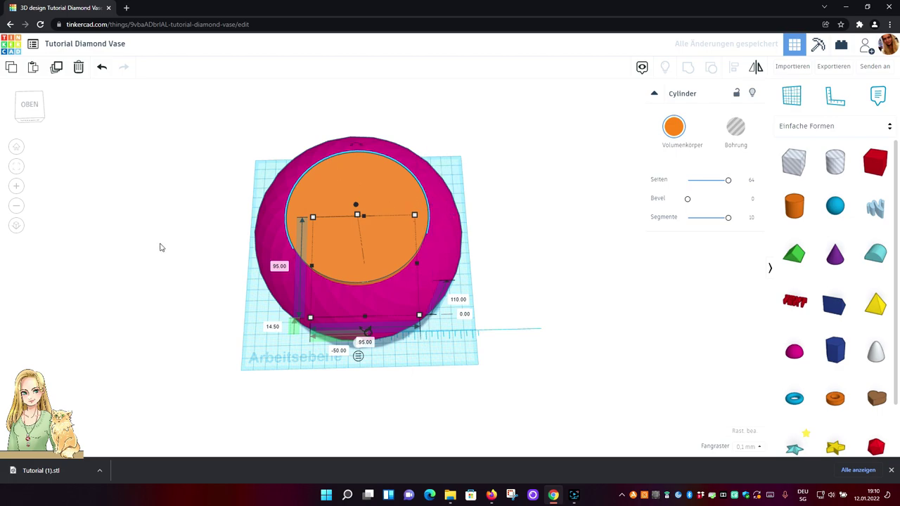
click(434, 120)
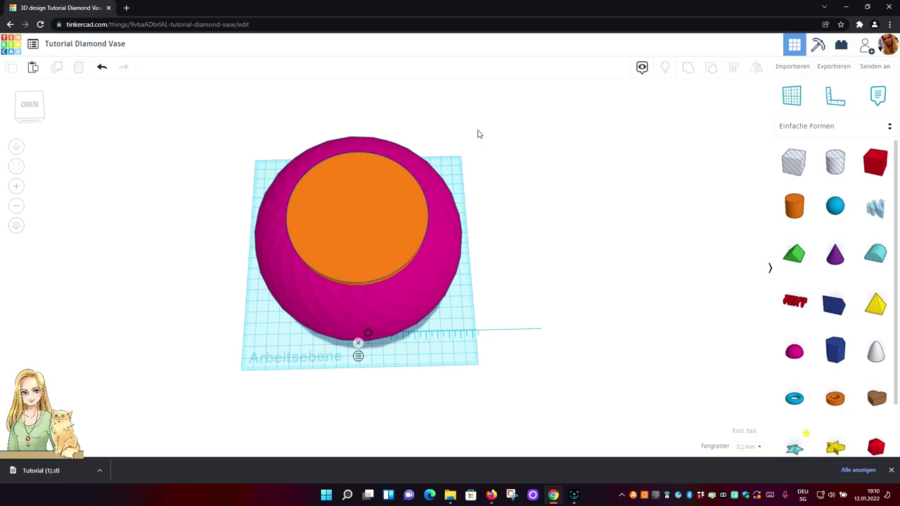
key(ctrl+a)
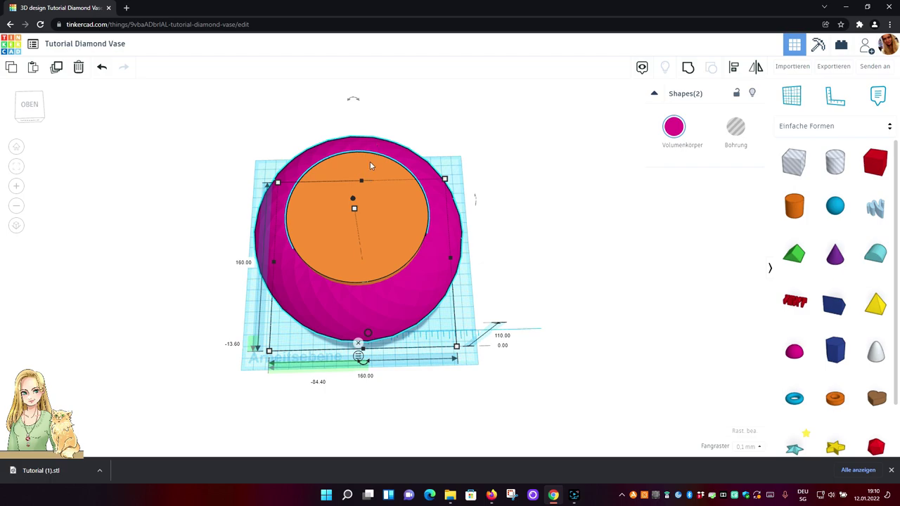
- Align the cylinder to the vase's centre in both X and Y directions
click(733, 67)
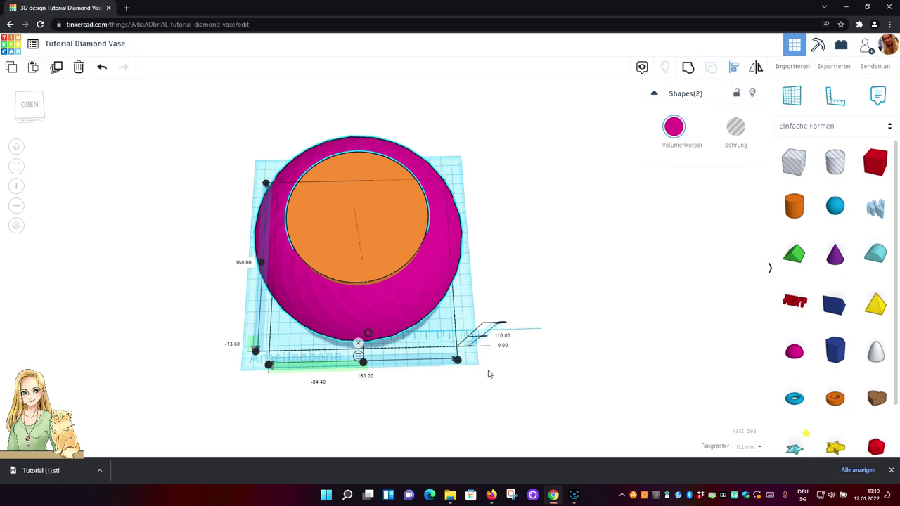
right_drag(489, 374, 508, 387)
middle_drag(551, 313, 639, 253)
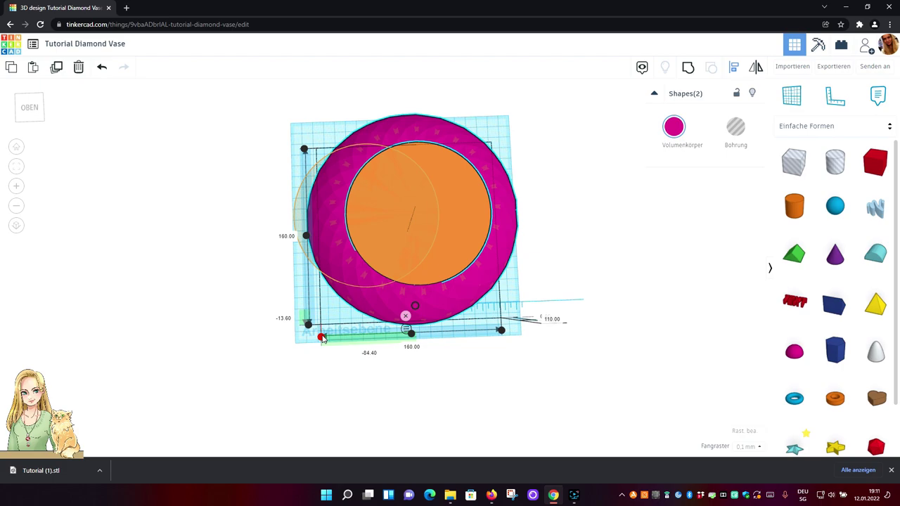
click(412, 334)
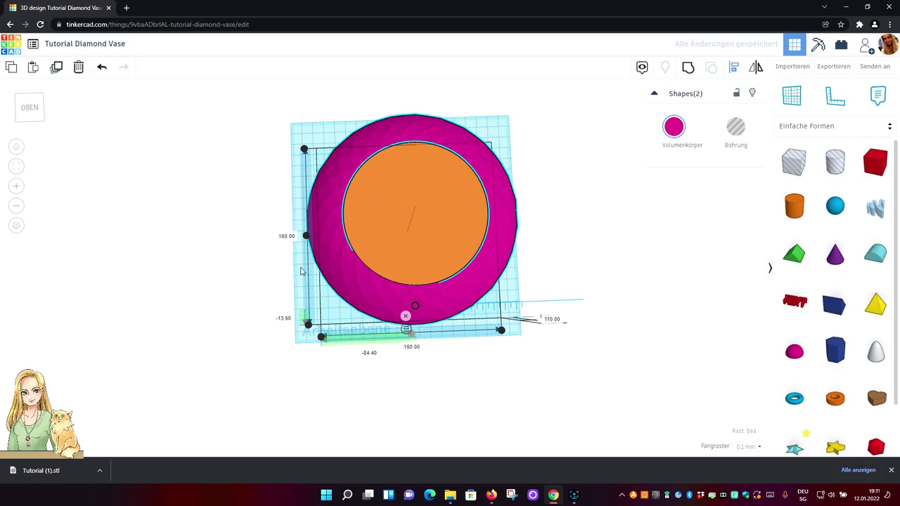
click(306, 237)
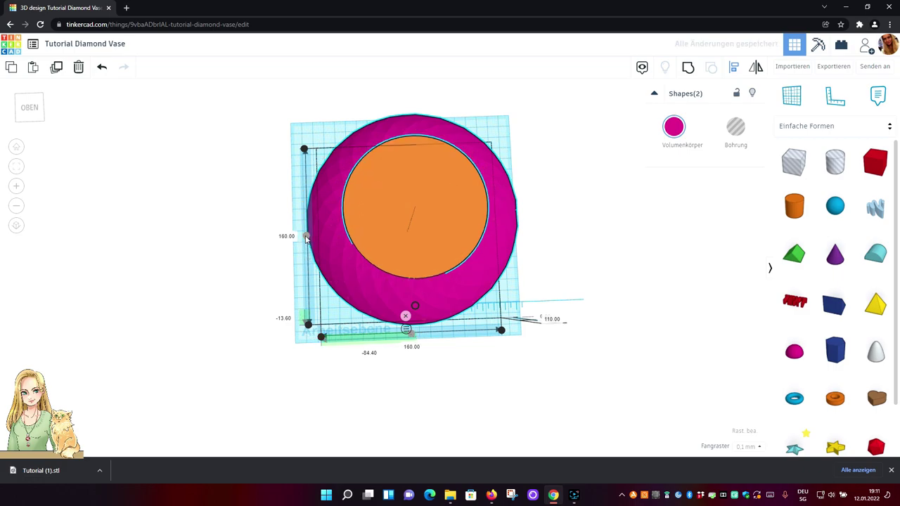
- Try centring the shapes vertically from the front view, then undo it
right_drag(592, 353, 589, 317)
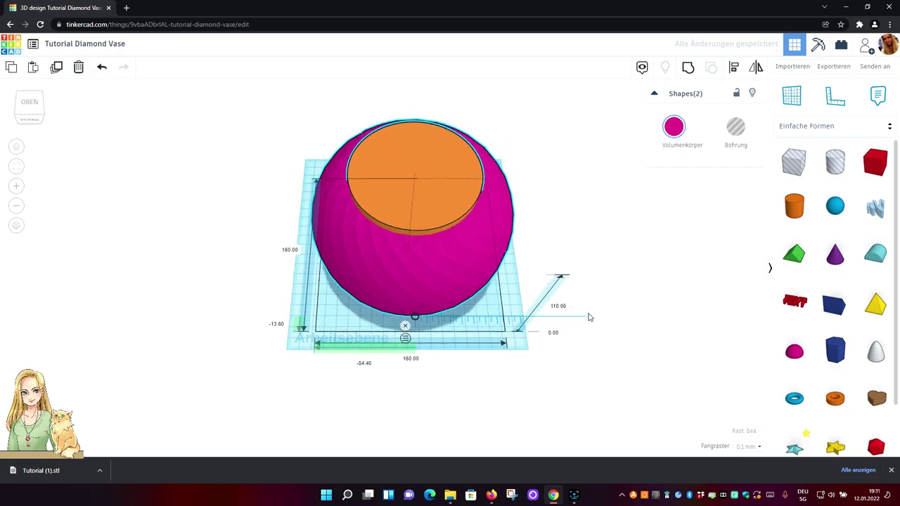
click(31, 121)
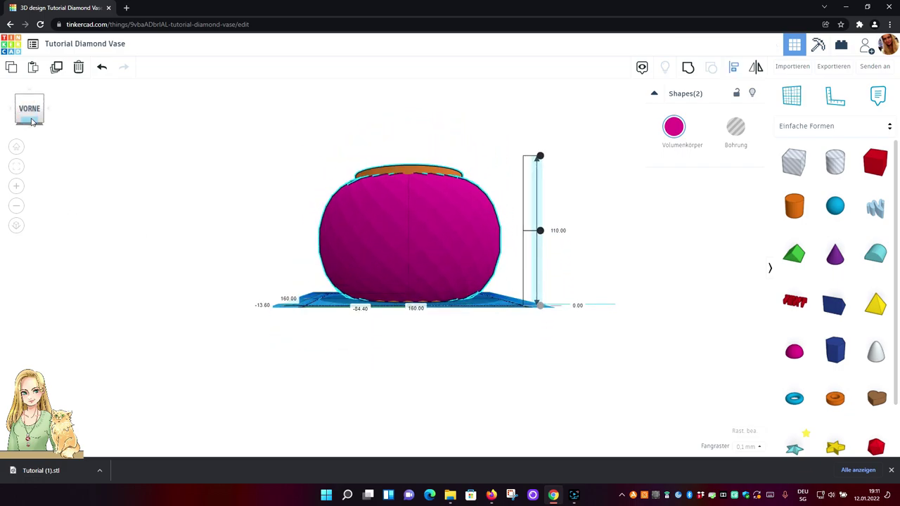
drag(541, 236, 545, 234)
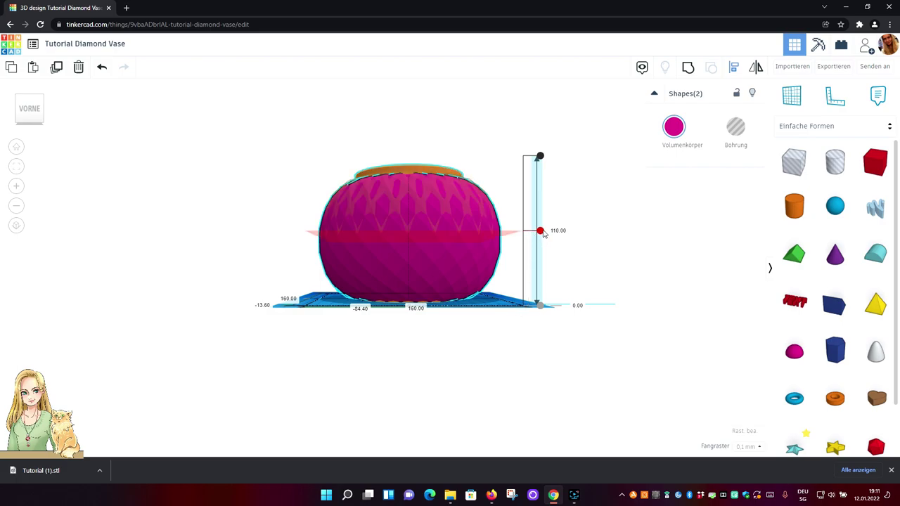
drag(543, 234, 543, 234)
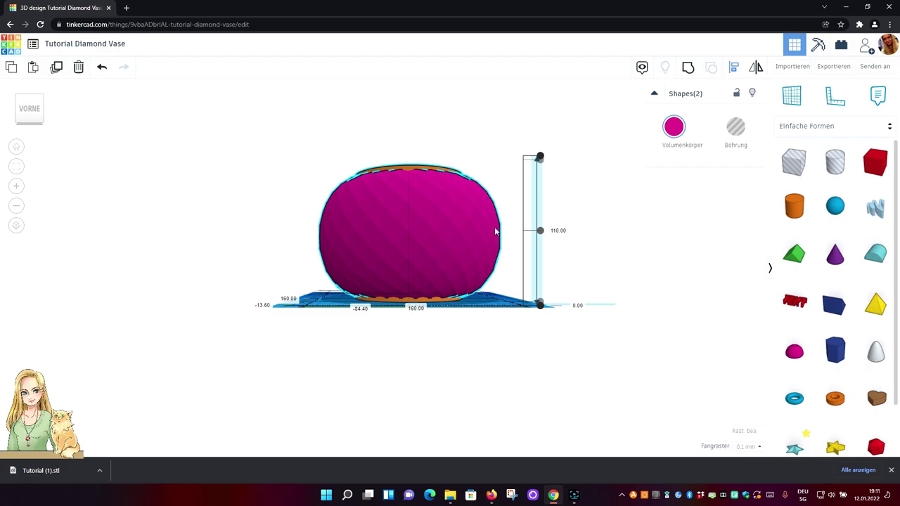
click(102, 68)
click(198, 186)
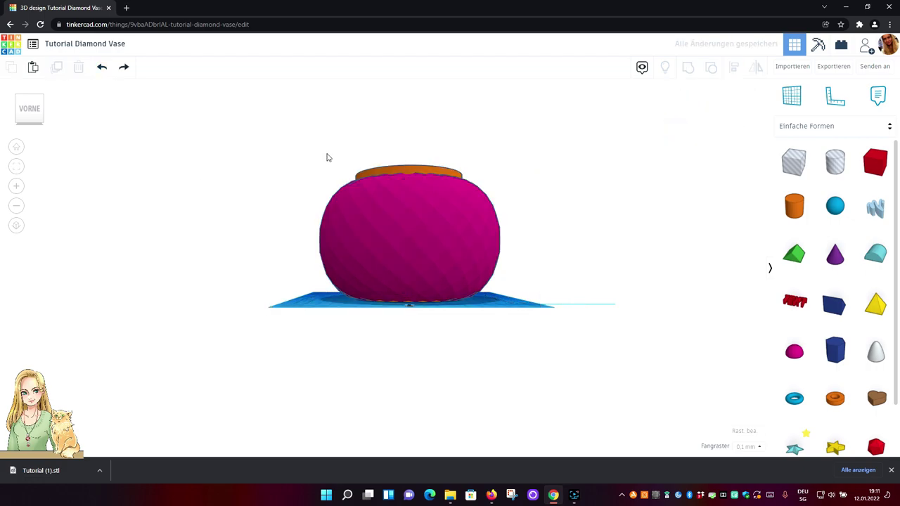
- Lower the orange cylinder to an elevation of -3.80 mm
right_drag(410, 139, 413, 165)
click(424, 164)
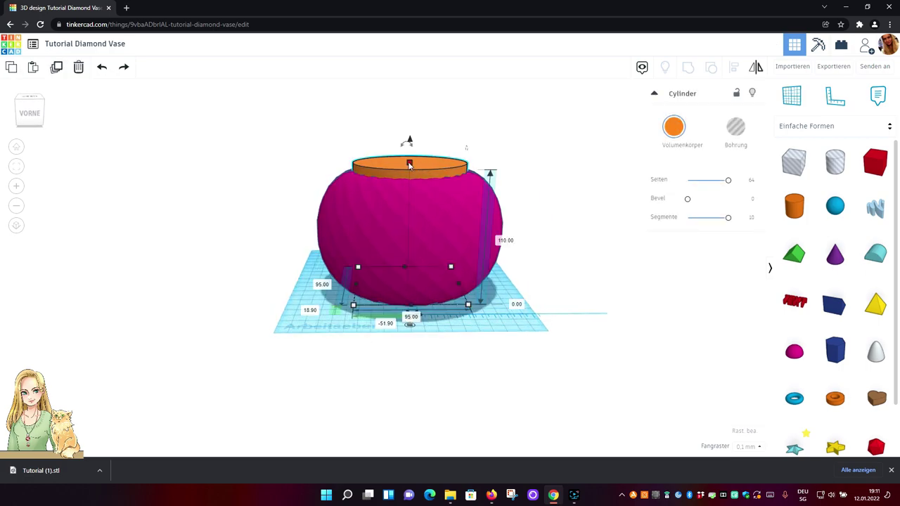
drag(408, 144, 411, 144)
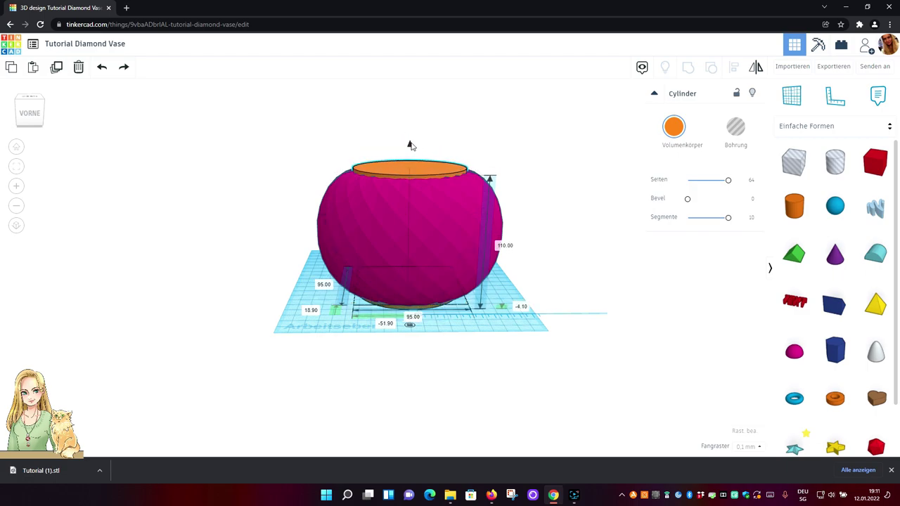
drag(411, 145, 412, 144)
- Inspect the vase bottom from several angles, then box-select the vase and cylinder
right_drag(555, 239, 582, 239)
right_drag(602, 317, 603, 331)
scroll(520, 354, up, 2)
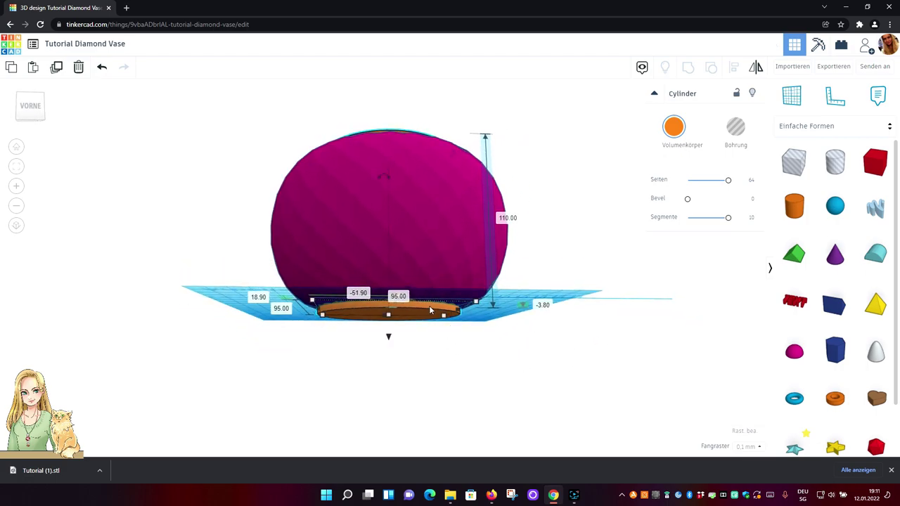
right_drag(435, 309, 505, 400)
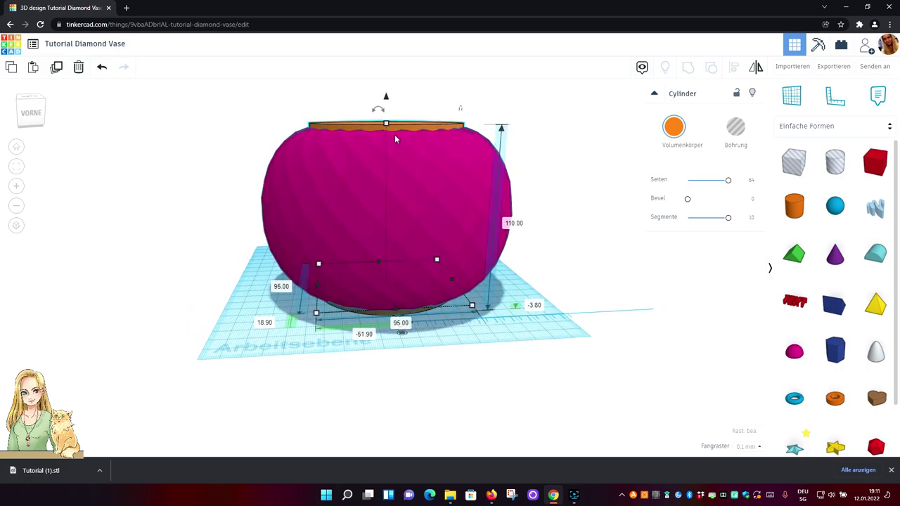
click(555, 185)
right_drag(539, 145, 532, 190)
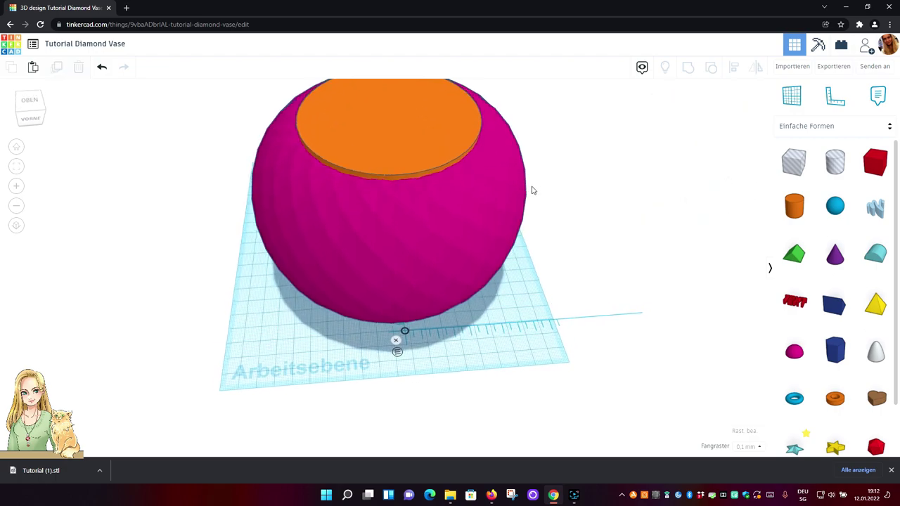
scroll(534, 177, down, 5)
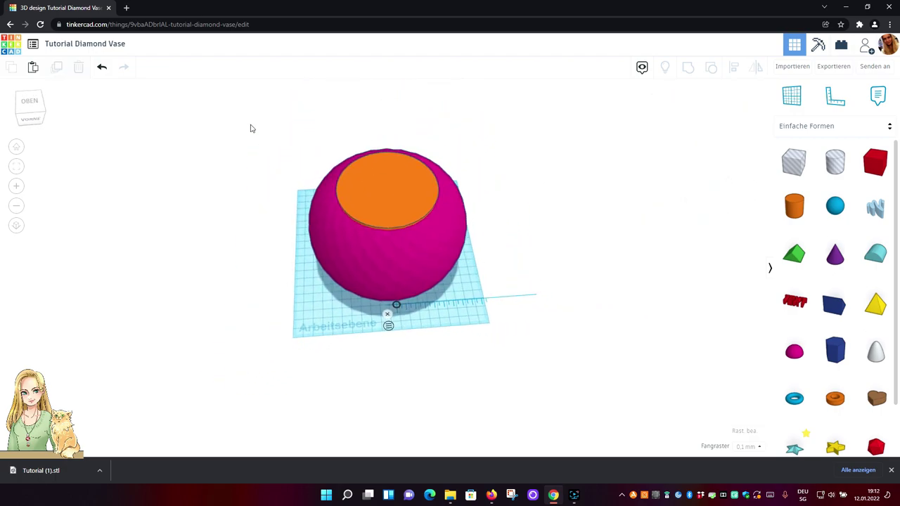
drag(200, 101, 586, 343)
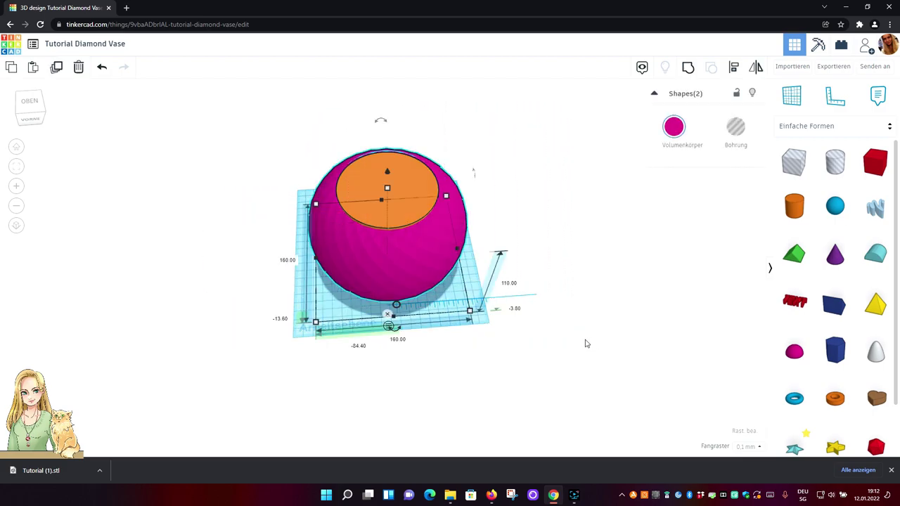
- Group the vase and orange cylinder, test-move the group, then ungroup it
click(579, 265)
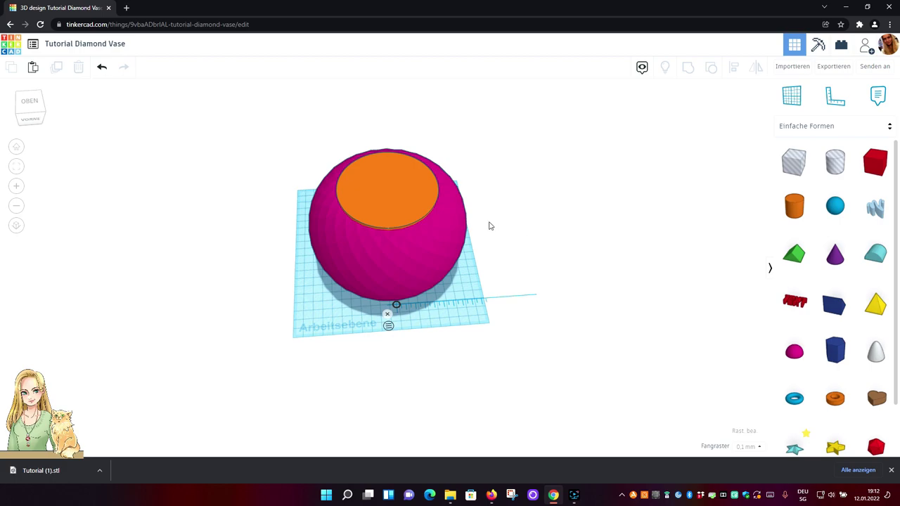
key(ctrl+a)
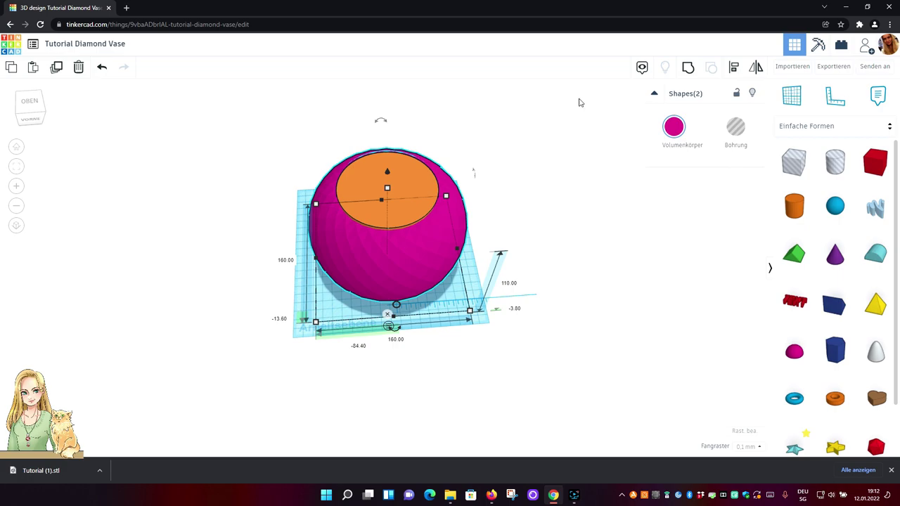
click(688, 73)
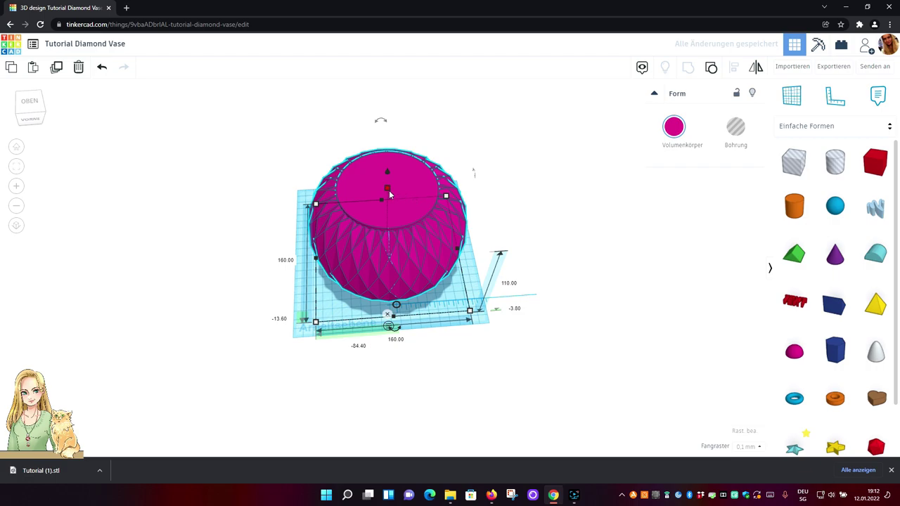
click(484, 129)
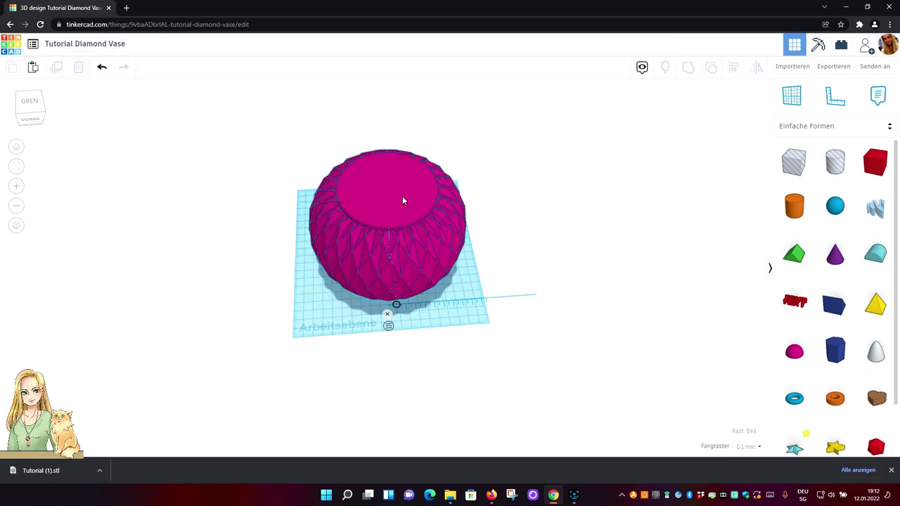
mouse_move(403, 194)
mouse_down()
mouse_move(379, 197)
mouse_move(408, 197)
mouse_move(400, 204)
mouse_up()
click(530, 158)
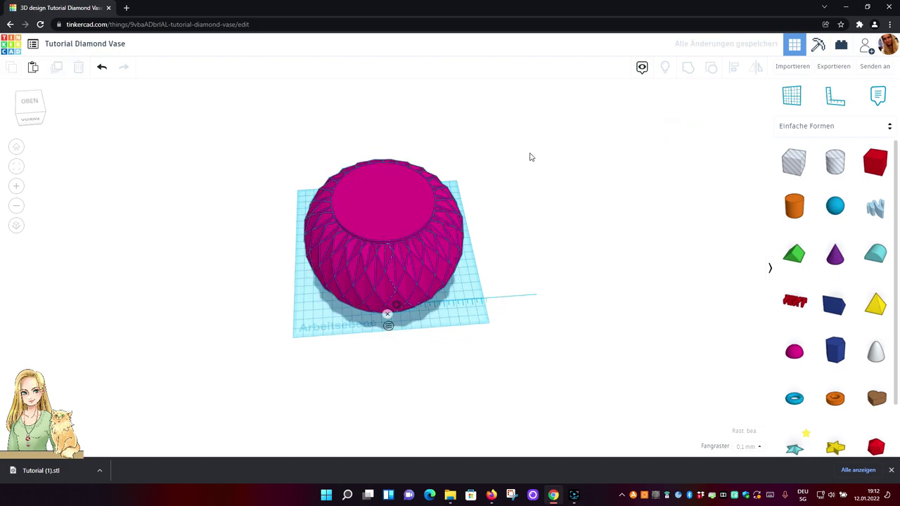
click(384, 216)
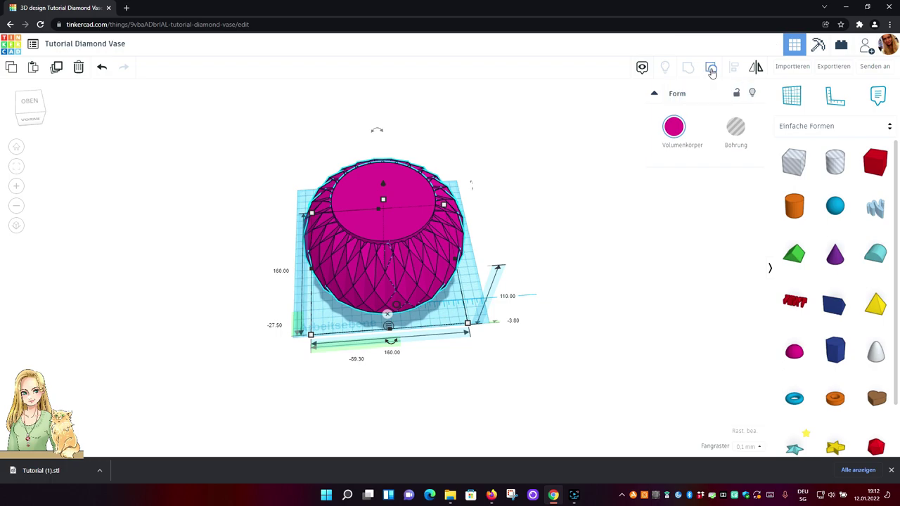
click(711, 68)
- Regroup the vase and orange cylinder into one magenta shape
click(558, 146)
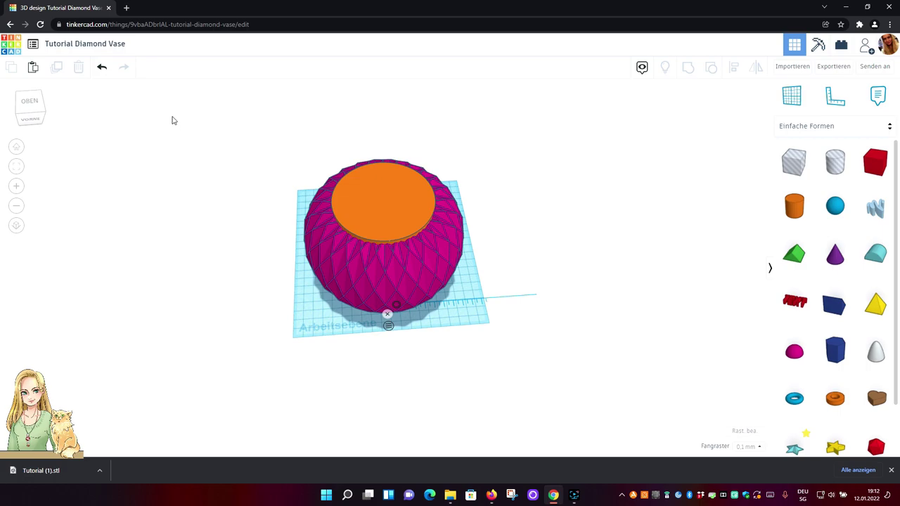
key(ctrl+a)
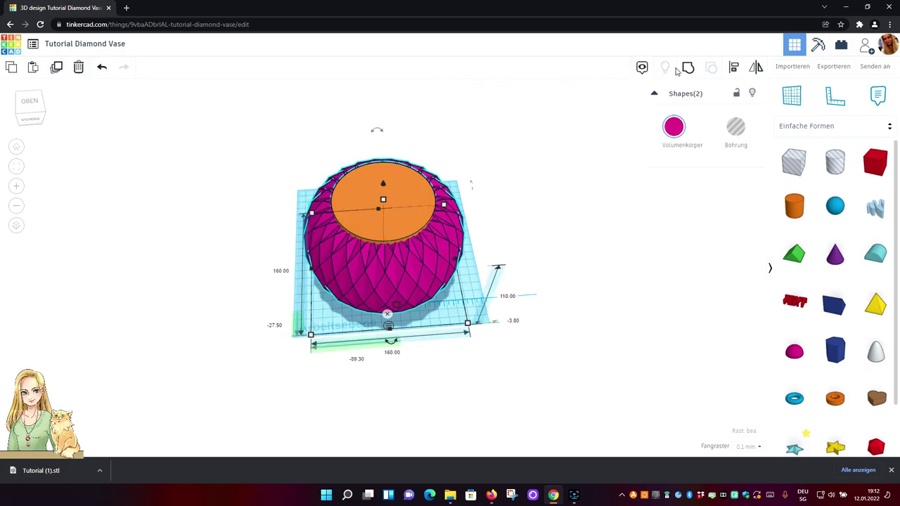
click(687, 68)
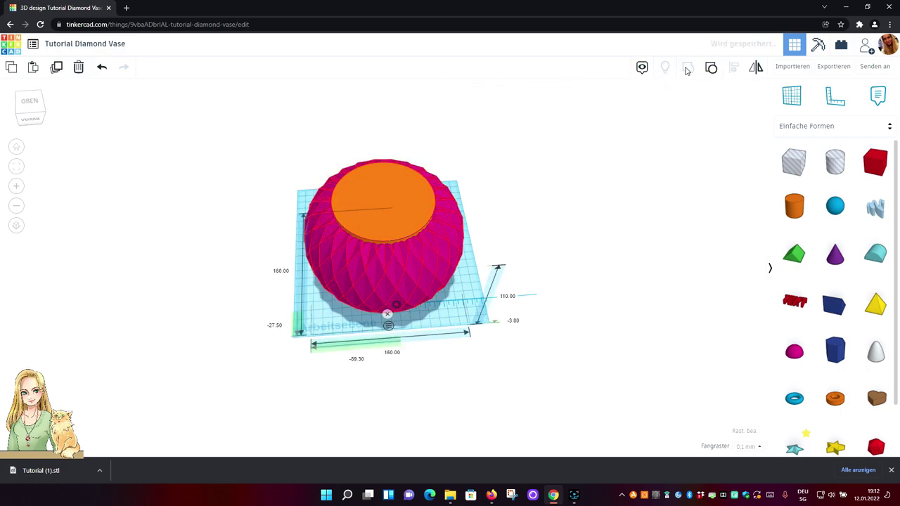
click(504, 145)
right_drag(504, 145, 490, 112)
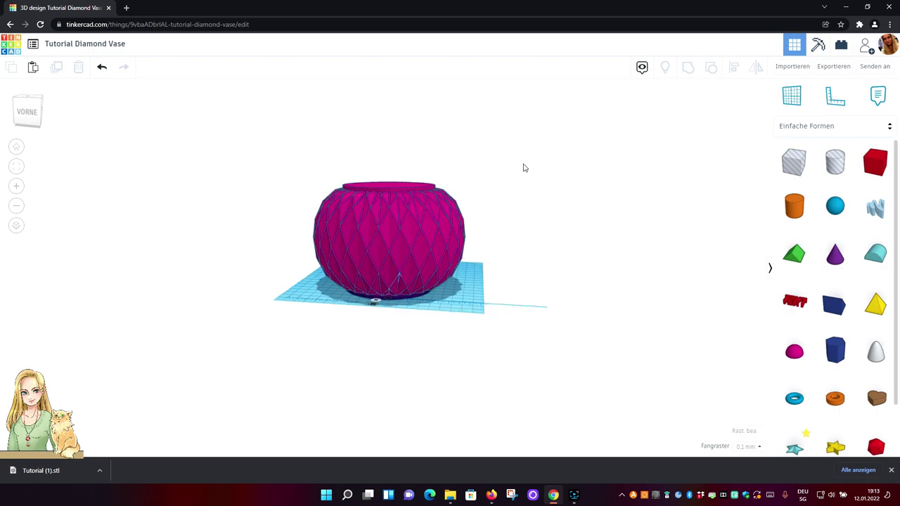
right_drag(516, 195, 398, 203)
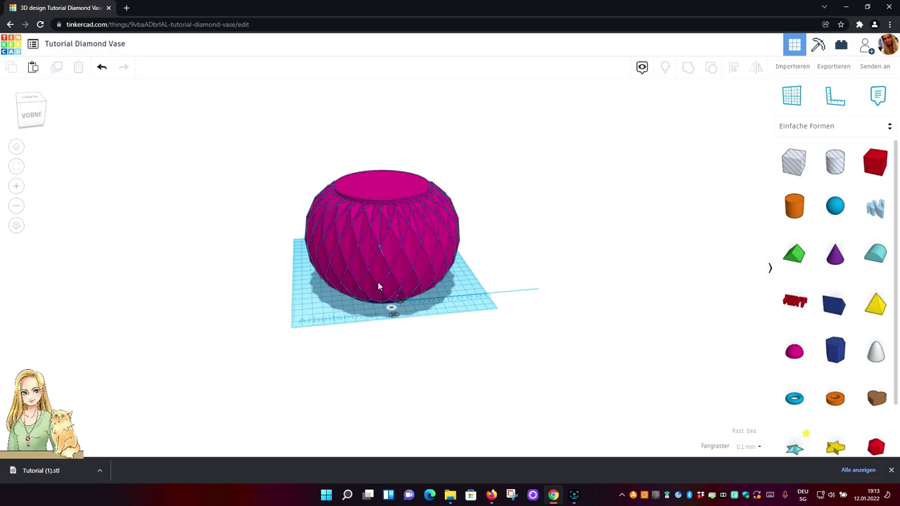
right_drag(455, 295, 492, 232)
scroll(492, 232, up, 5)
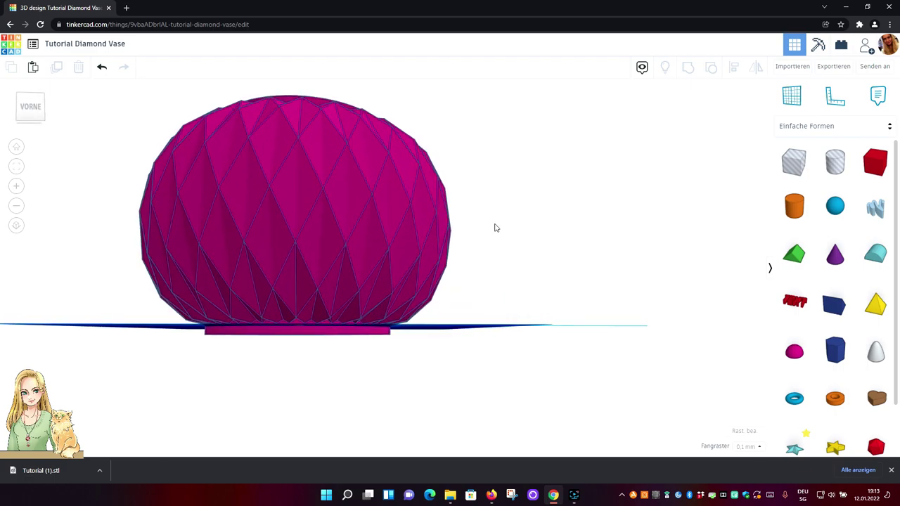
right_drag(496, 221, 475, 258)
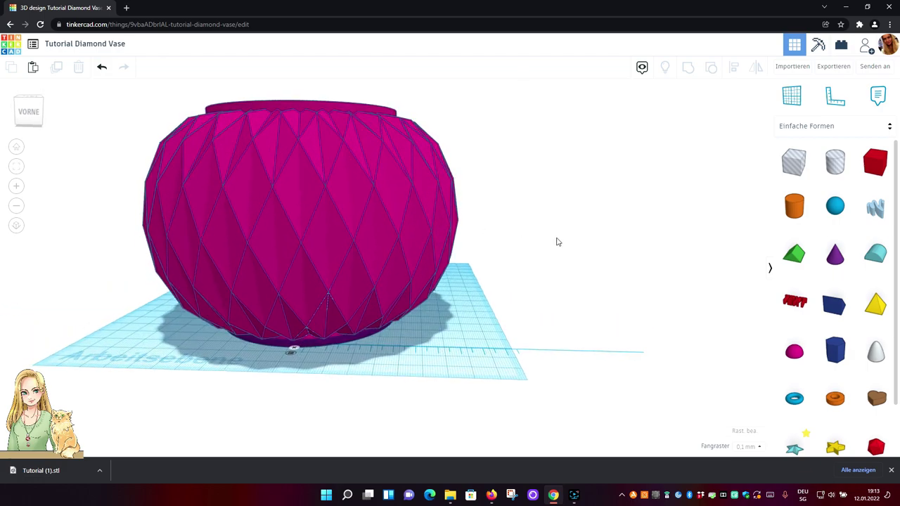
right_drag(555, 241, 565, 203)
right_drag(570, 240, 579, 284)
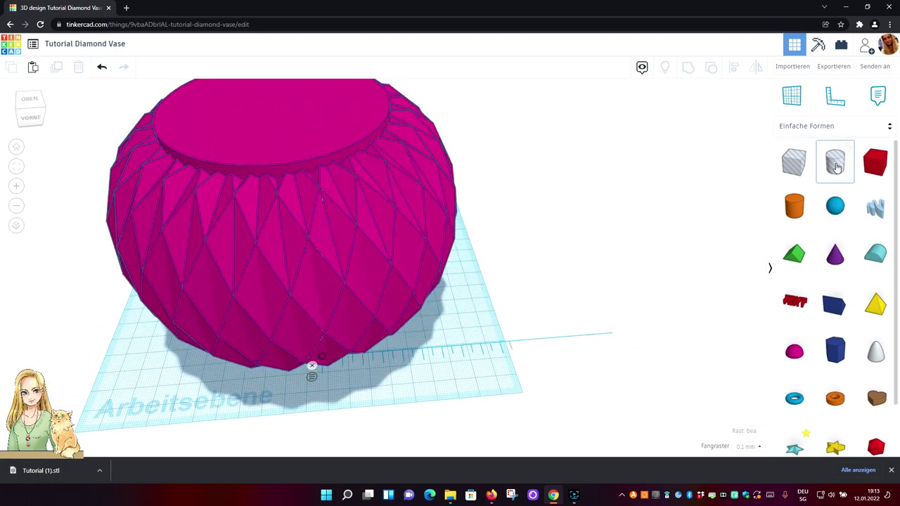
- Place a hole cylinder beside the vase and size it 140 × 140
drag(836, 170, 487, 331)
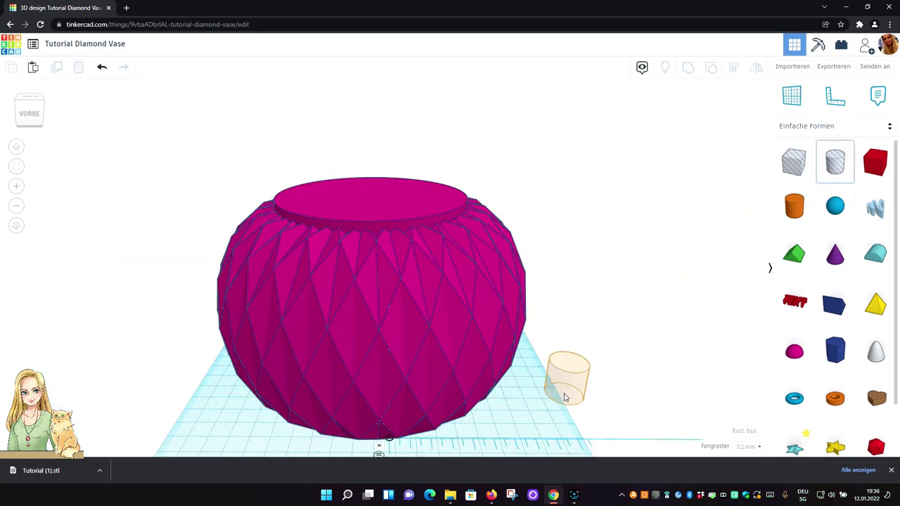
click(571, 386)
middle_drag(636, 355, 588, 293)
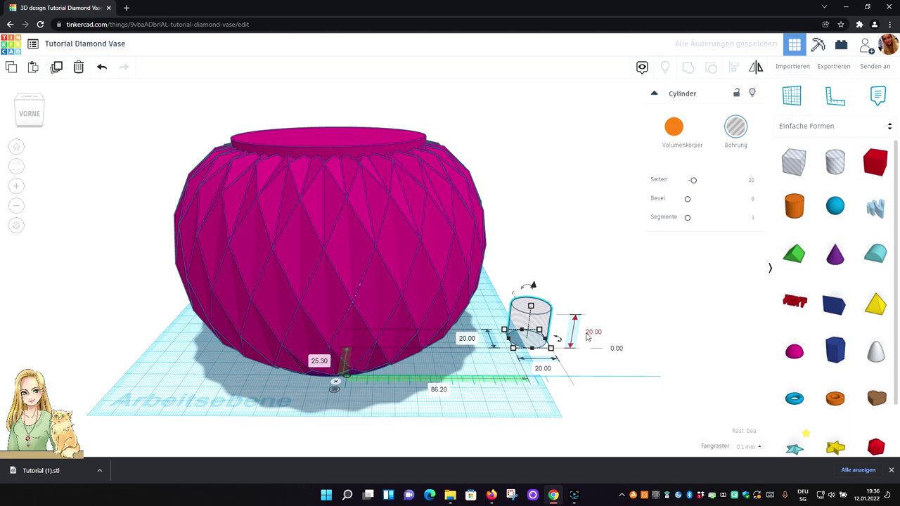
click(542, 368)
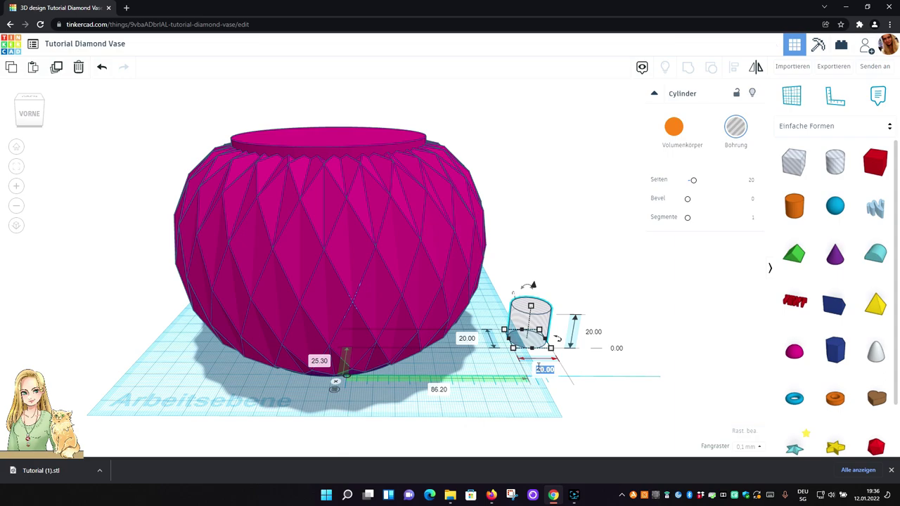
text(140)
key(Return)
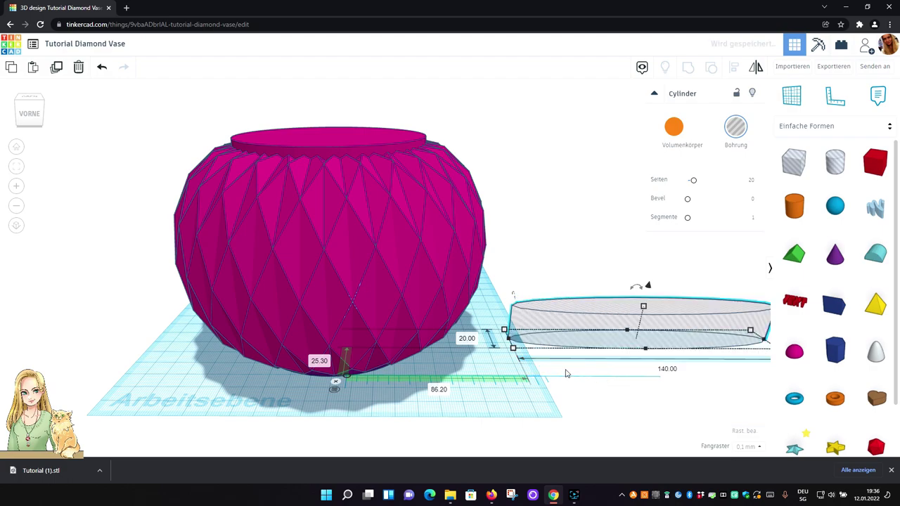
click(464, 338)
text(140)
key(Return)
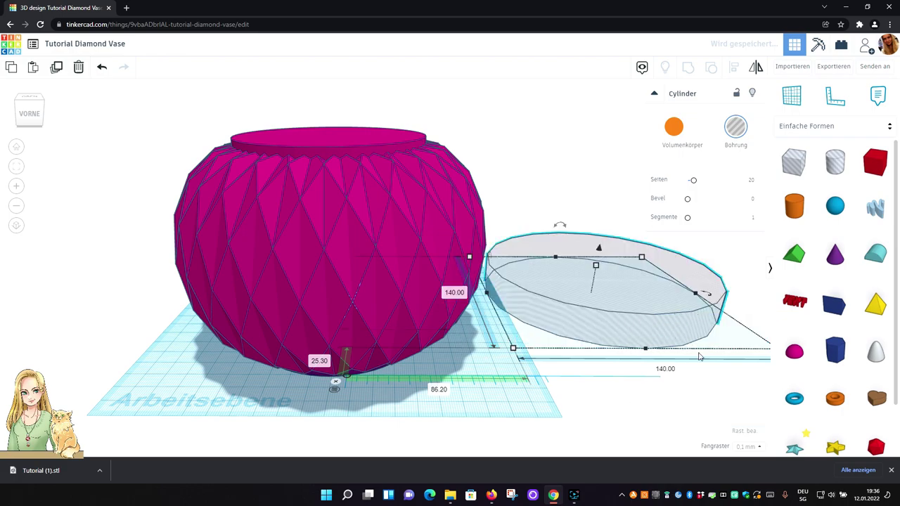
- Give the hole cylinder 64 sides and 10 segments
right_drag(711, 374, 701, 409)
drag(687, 217, 728, 218)
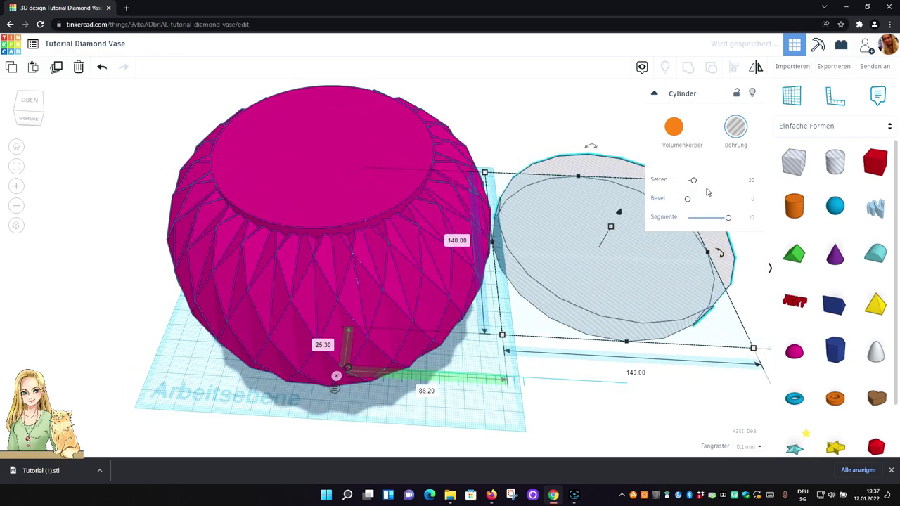
drag(692, 180, 730, 181)
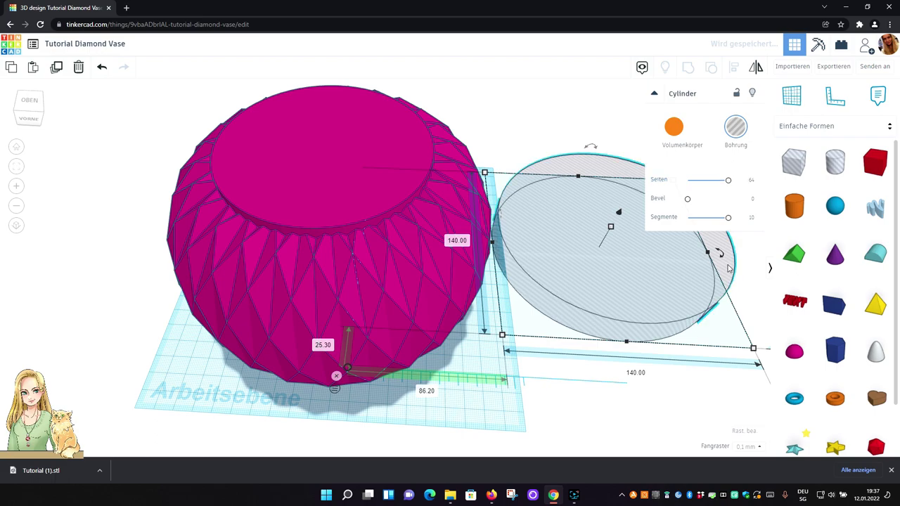
right_drag(645, 406, 615, 380)
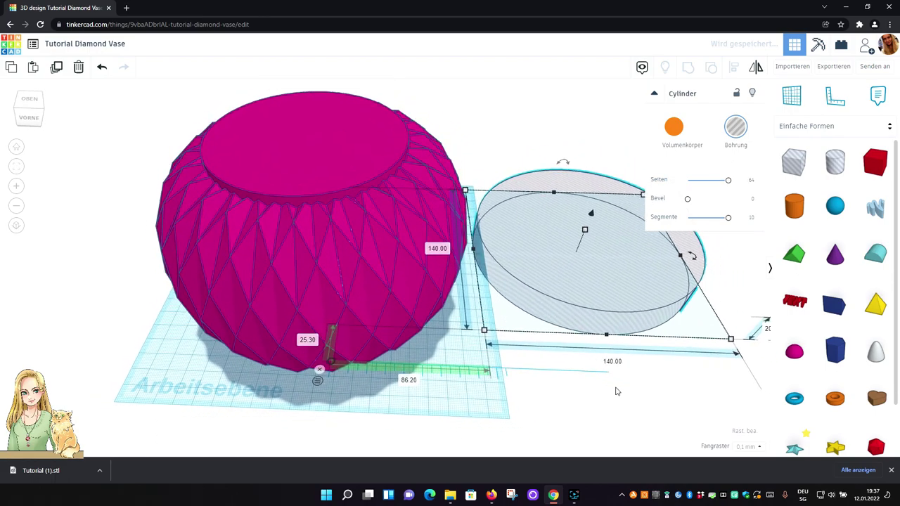
scroll(616, 388, down, 5)
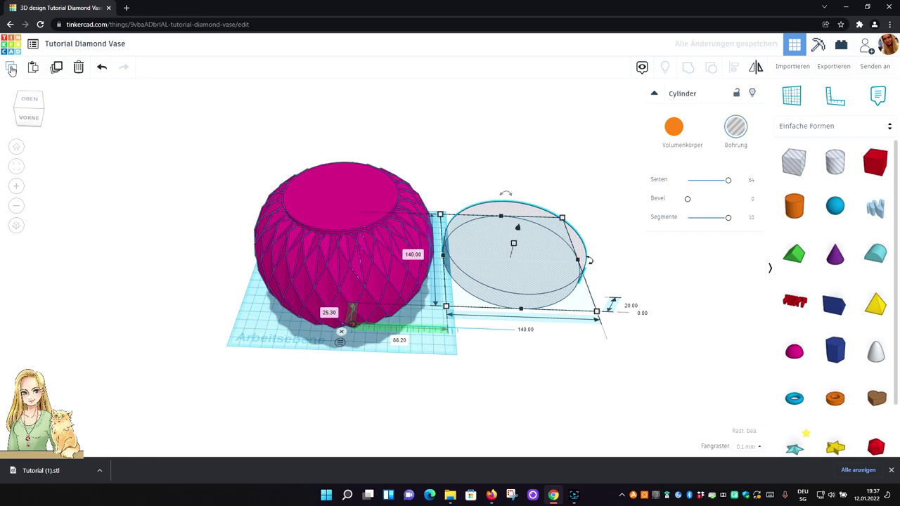
- Copy and paste the hole cylinder to create a duplicate
click(11, 69)
click(33, 68)
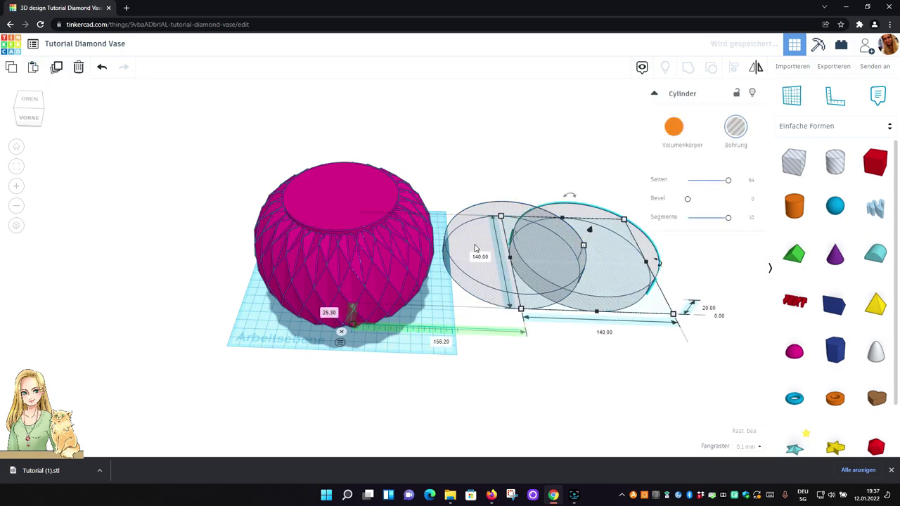
click(568, 347)
key(ctrl+Up)
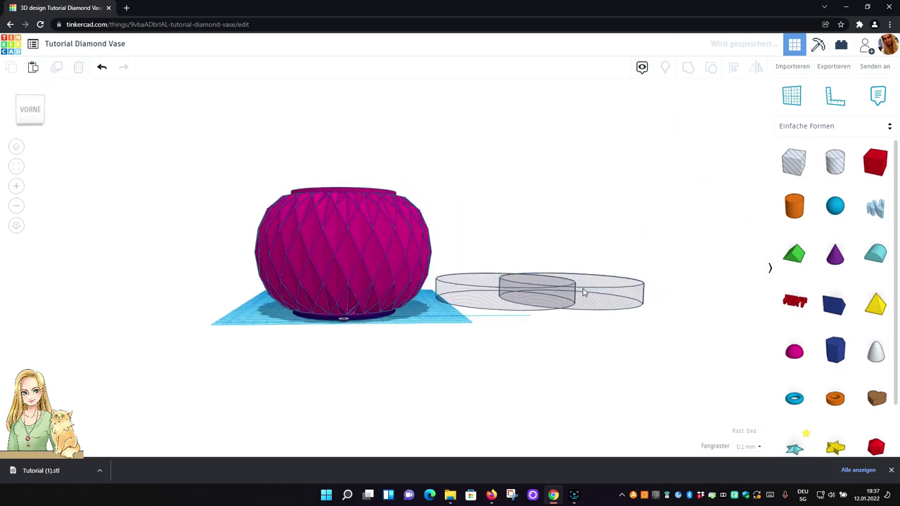
key(ctrl+Down)
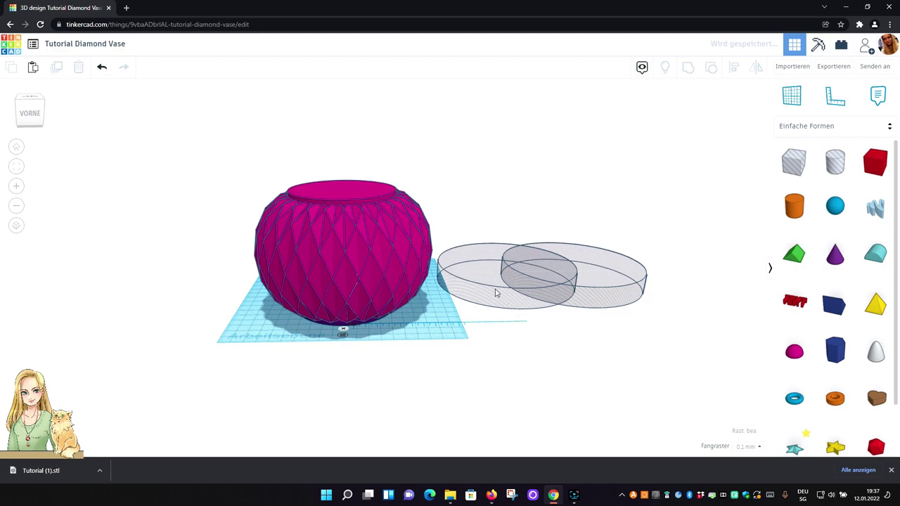
- Raise the duplicate hole cylinder to an elevation of 100
click(483, 324)
drag(483, 324, 487, 317)
right_drag(519, 379, 510, 338)
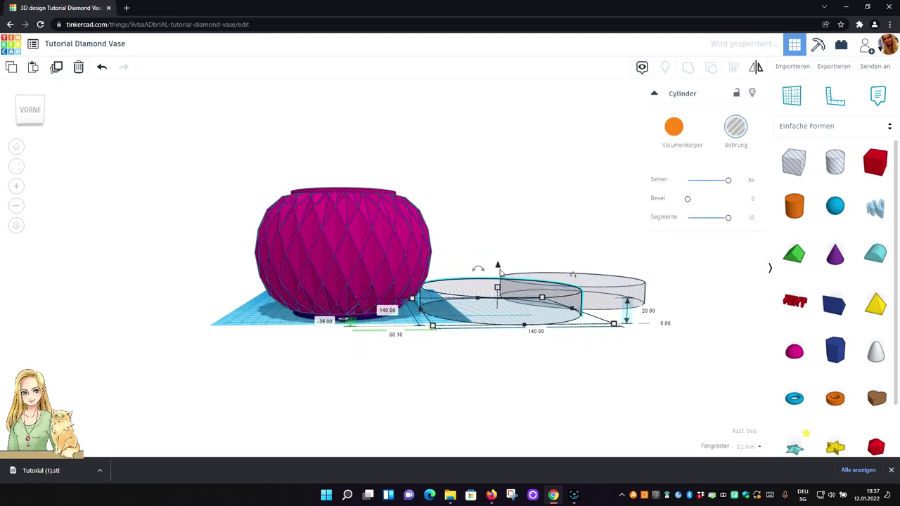
drag(497, 265, 497, 152)
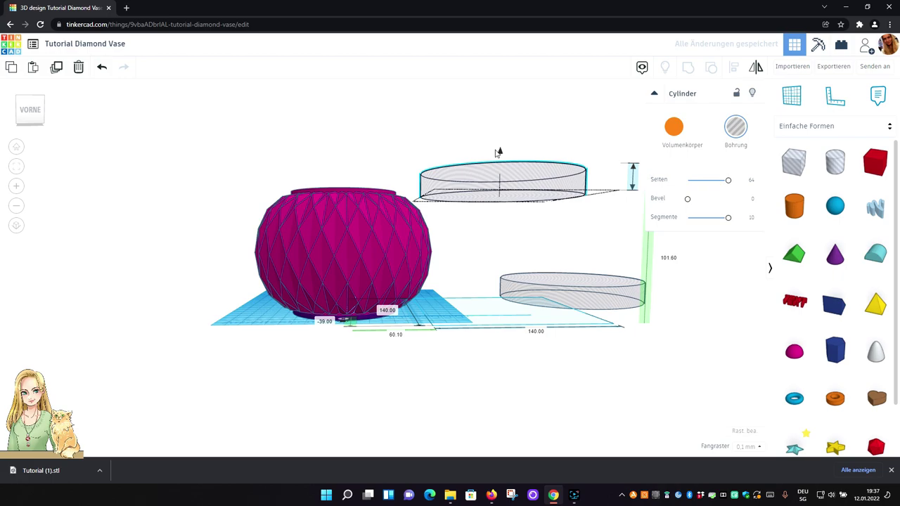
drag(498, 152, 498, 152)
click(671, 258)
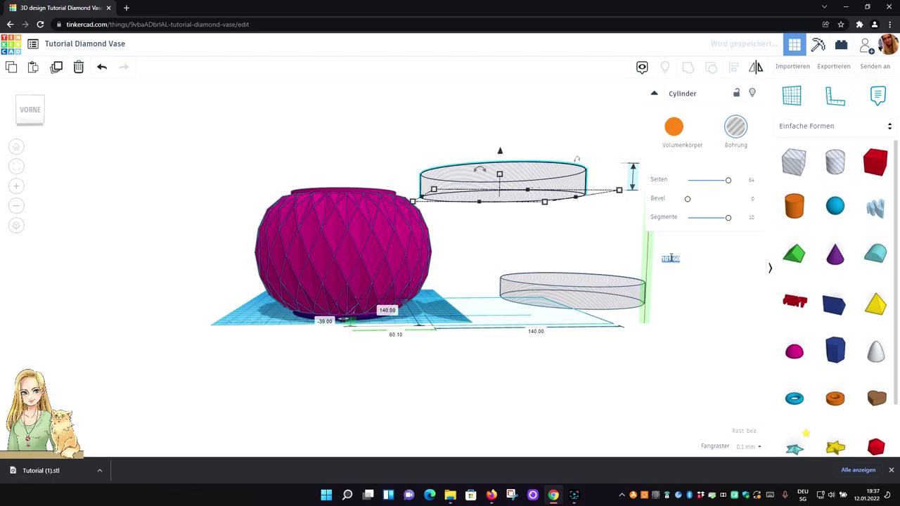
key(BackSpace)
key(Return)
- From the top view, move the raised hole cylinder over the vase's top
right_drag(442, 401, 442, 441)
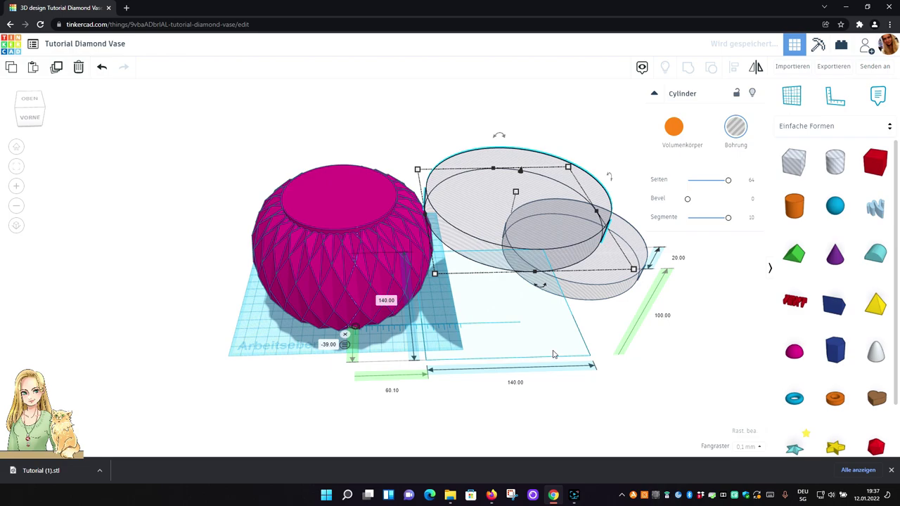
click(29, 101)
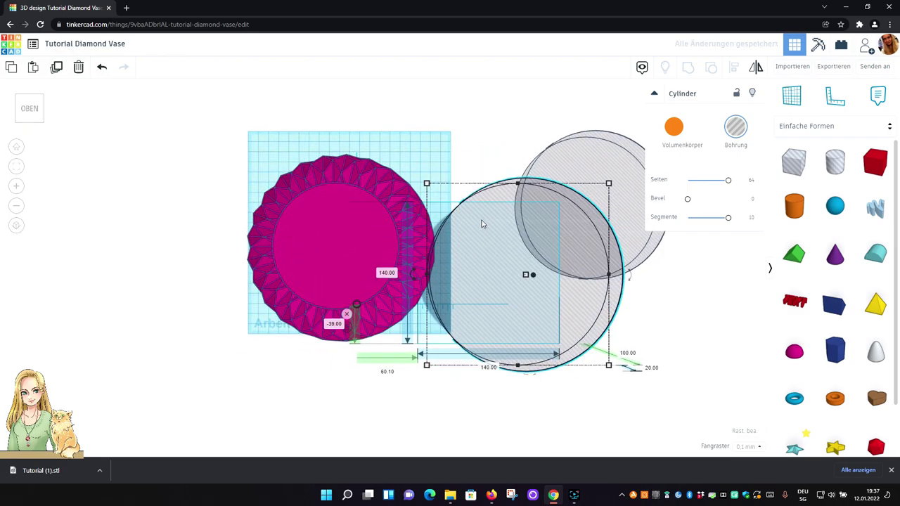
drag(483, 238, 296, 201)
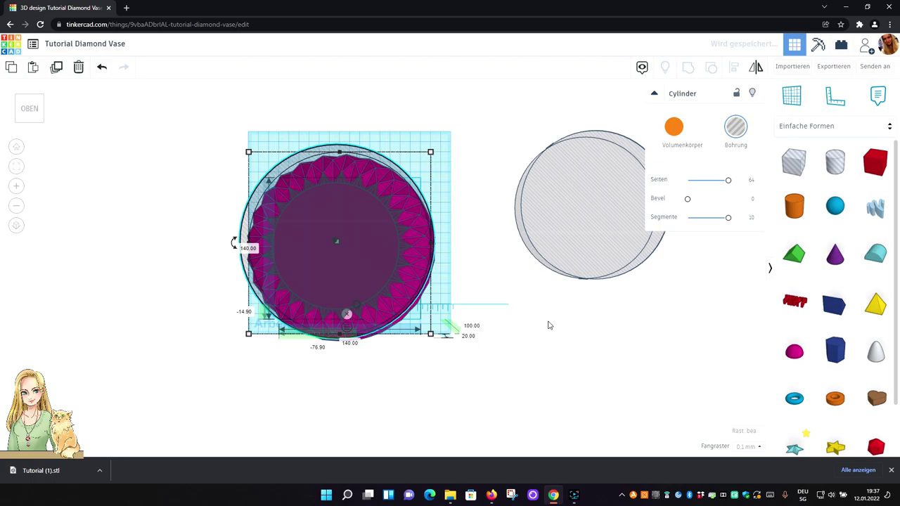
click(531, 359)
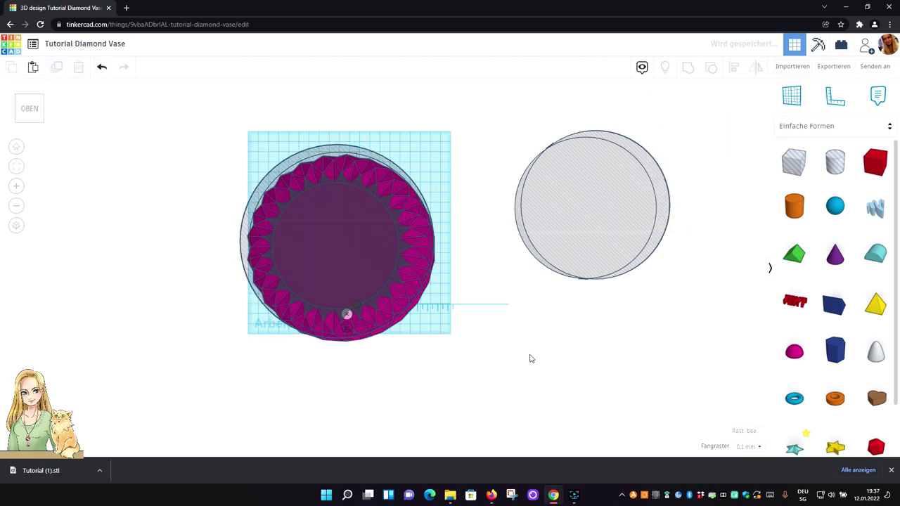
right_drag(526, 372, 523, 312)
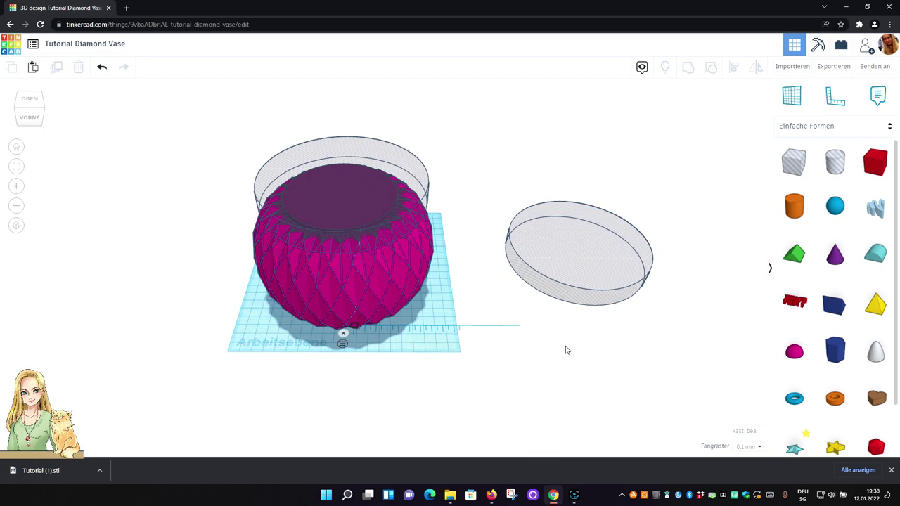
- Hide the spare hole cylinder, show all briefly, hide it again, then select all visible shapes
click(589, 260)
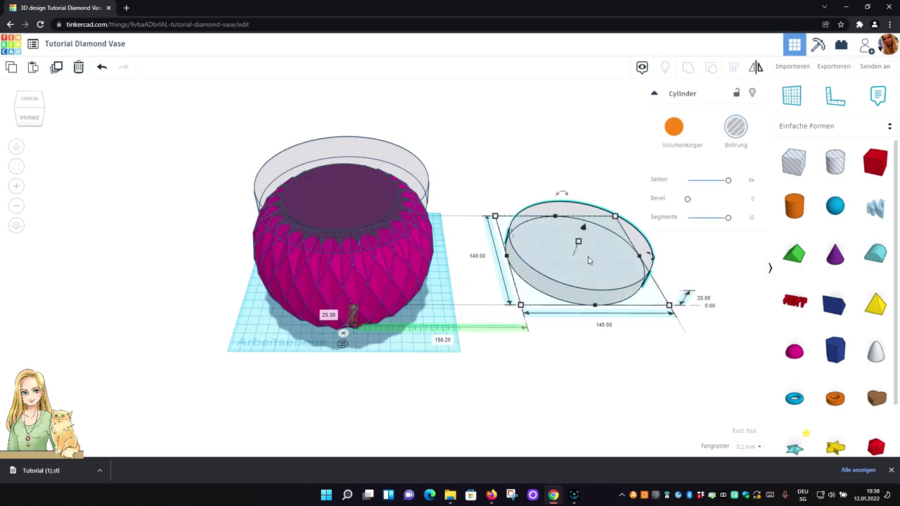
click(751, 95)
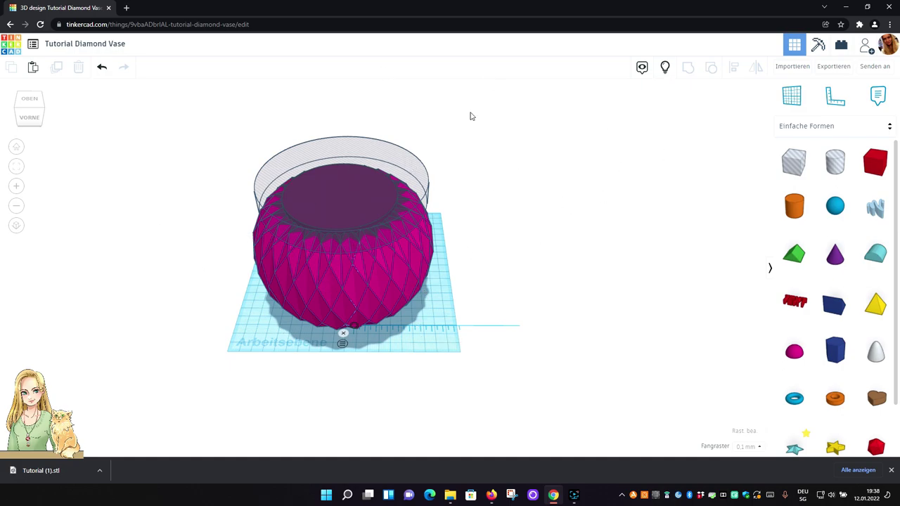
click(665, 68)
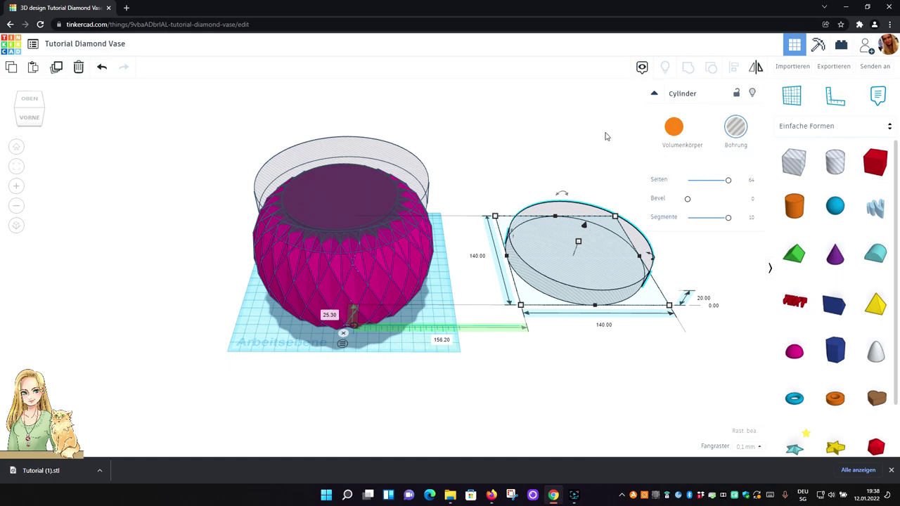
click(753, 95)
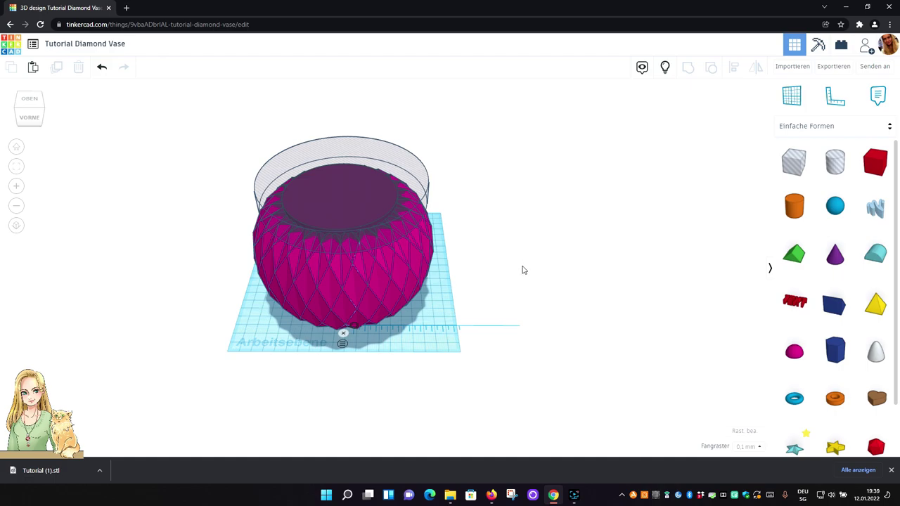
key(ctrl+a)
- Centre-align the selected cylinder and vase, then orbit to look down on them
click(731, 71)
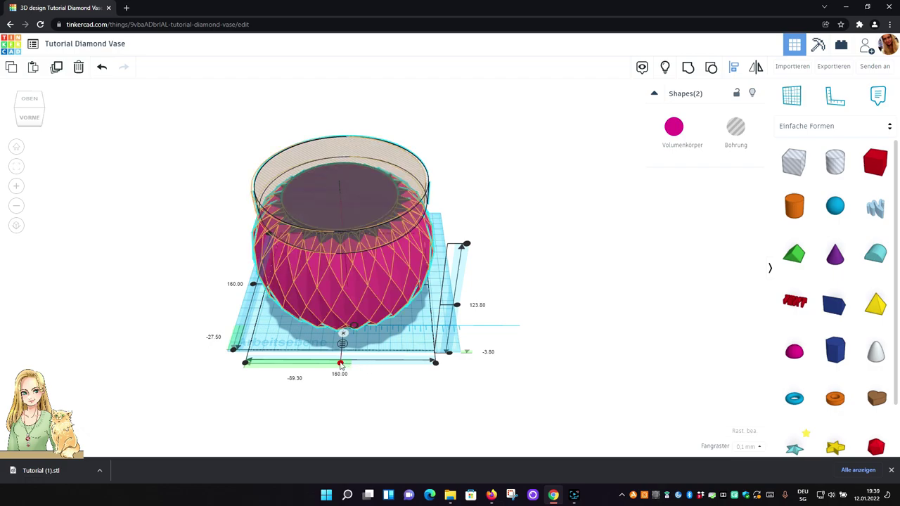
click(340, 364)
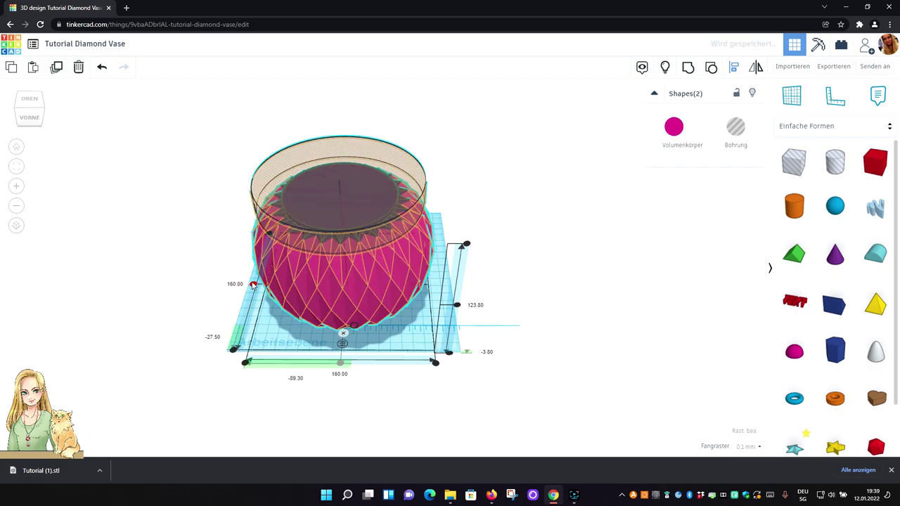
right_drag(514, 243, 522, 269)
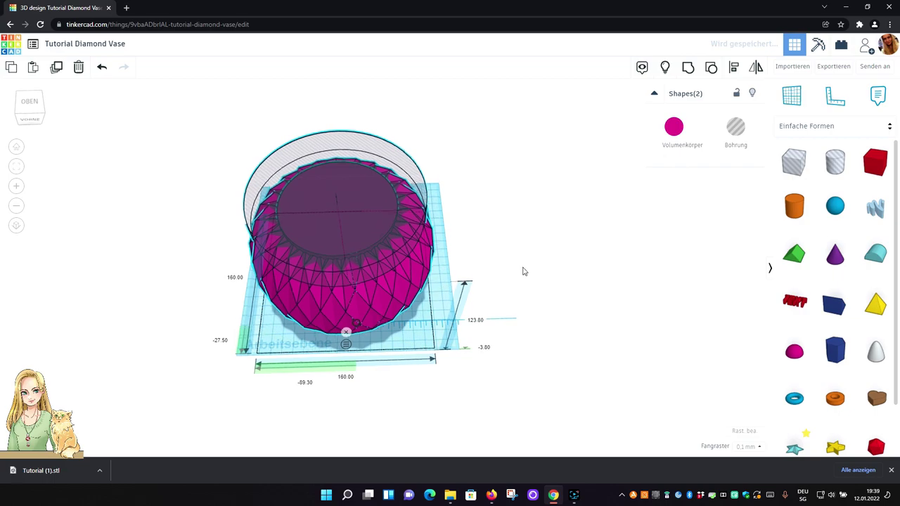
scroll(510, 225, up, 5)
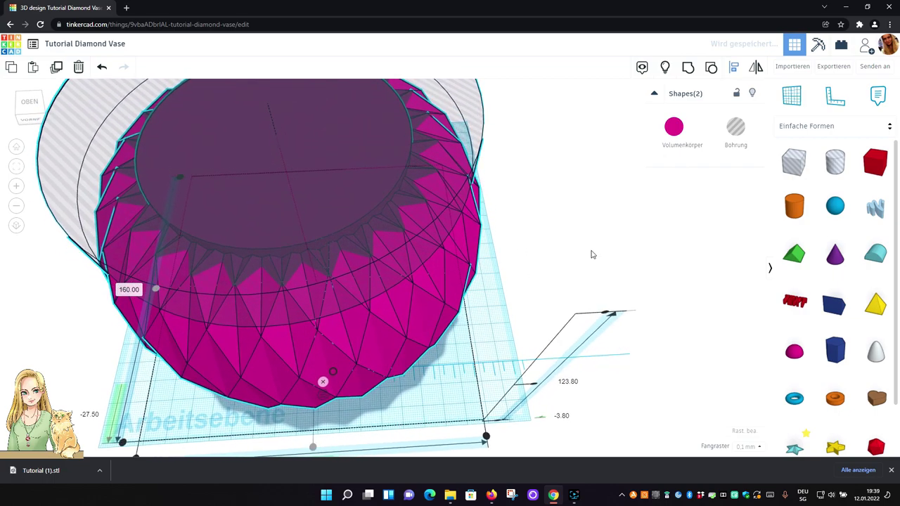
right_drag(592, 247, 598, 331)
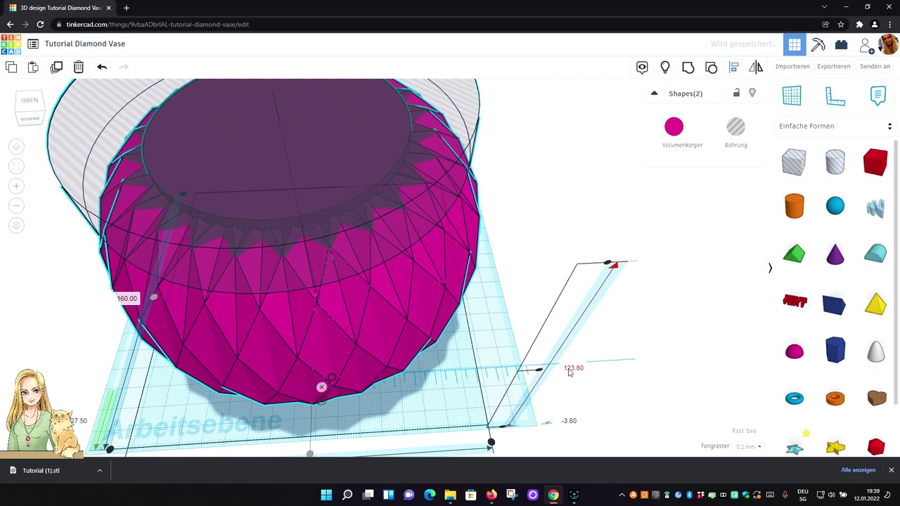
right_drag(568, 229, 560, 207)
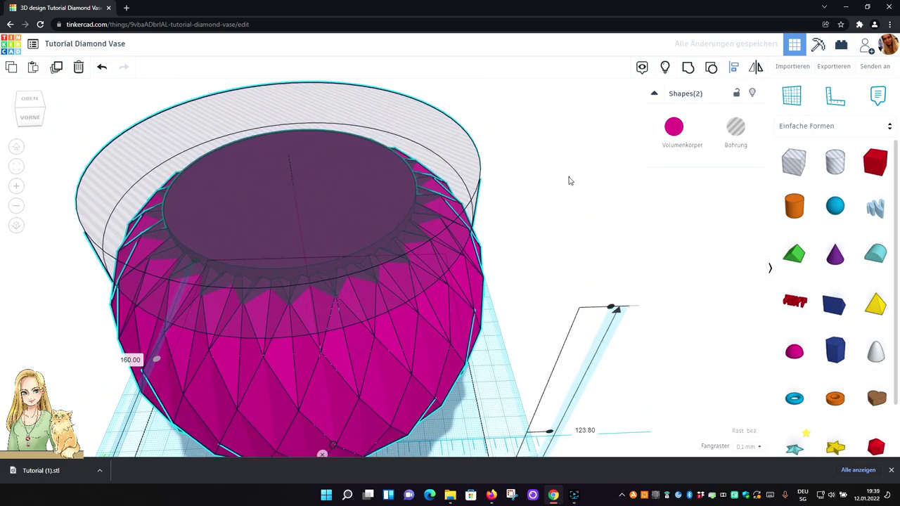
- Reselect the hole cylinder and vase for Align again, then select the cylinder alone
click(550, 244)
click(435, 187)
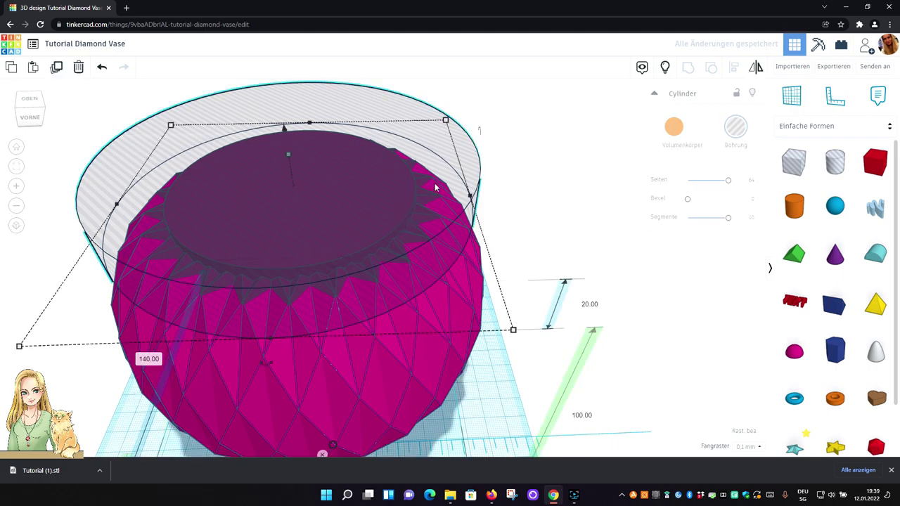
mouse_move(566, 216)
right_down()
mouse_move(560, 187)
mouse_move(570, 208)
right_up()
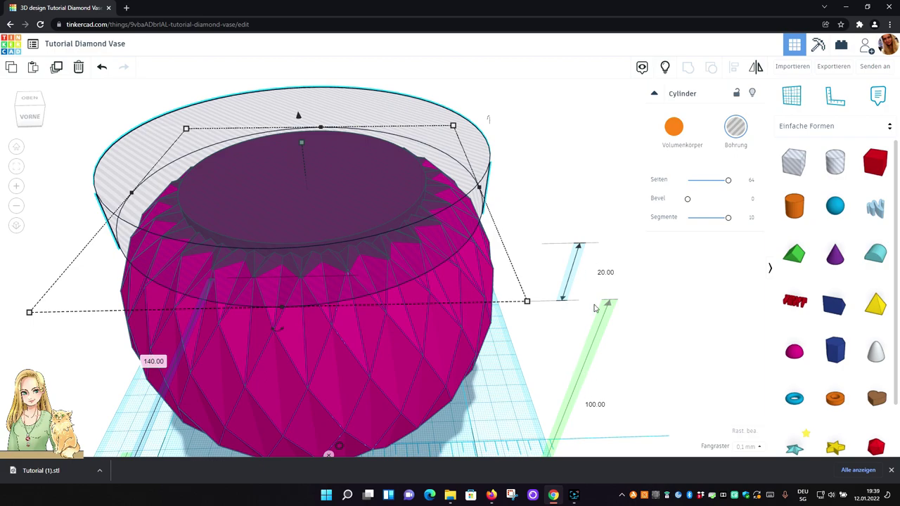
click(593, 136)
click(382, 186)
shift+click(398, 318)
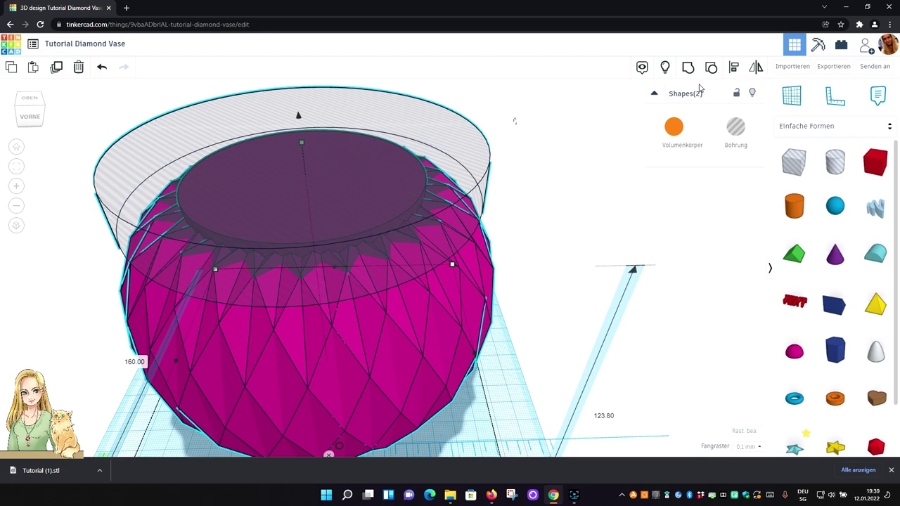
click(733, 67)
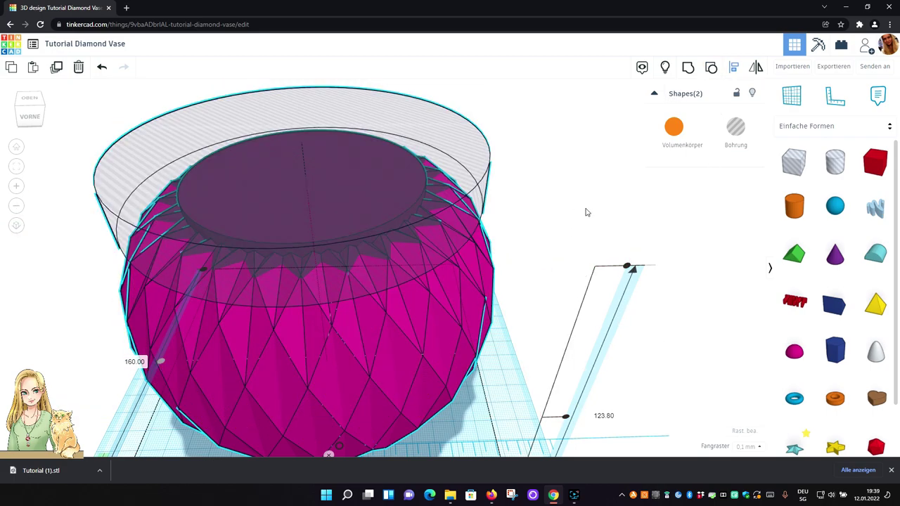
click(601, 136)
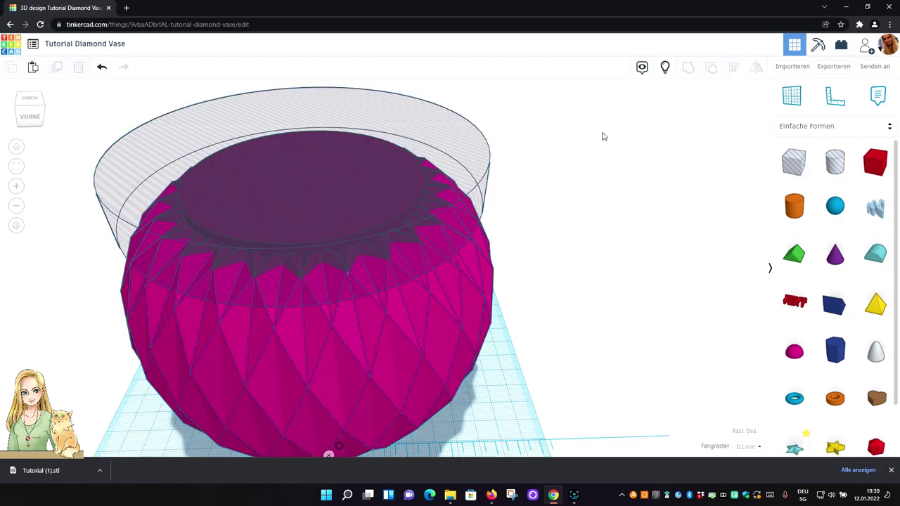
click(450, 135)
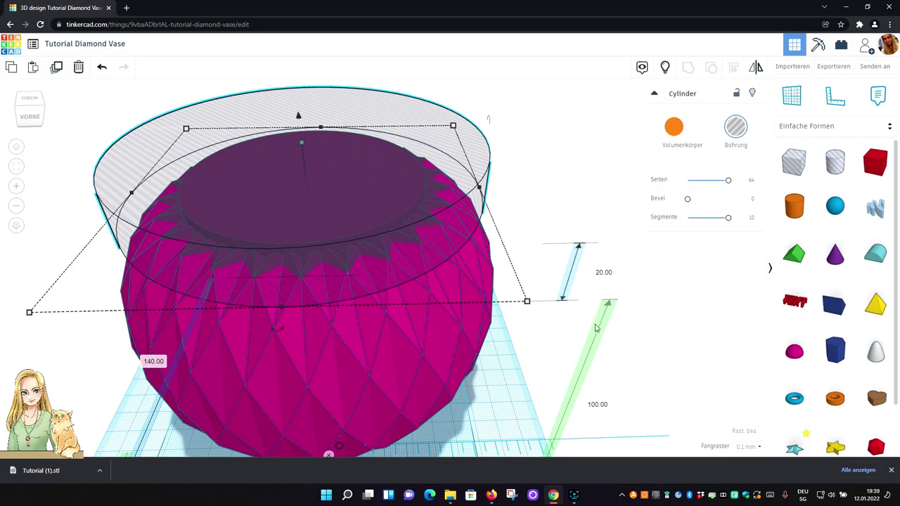
- Lift the hole cylinder to about 101.40 elevation, switching the snap grid between 5,0 mm and 0,1 mm
mouse_move(639, 337)
right_down()
mouse_move(637, 321)
mouse_move(642, 335)
right_up()
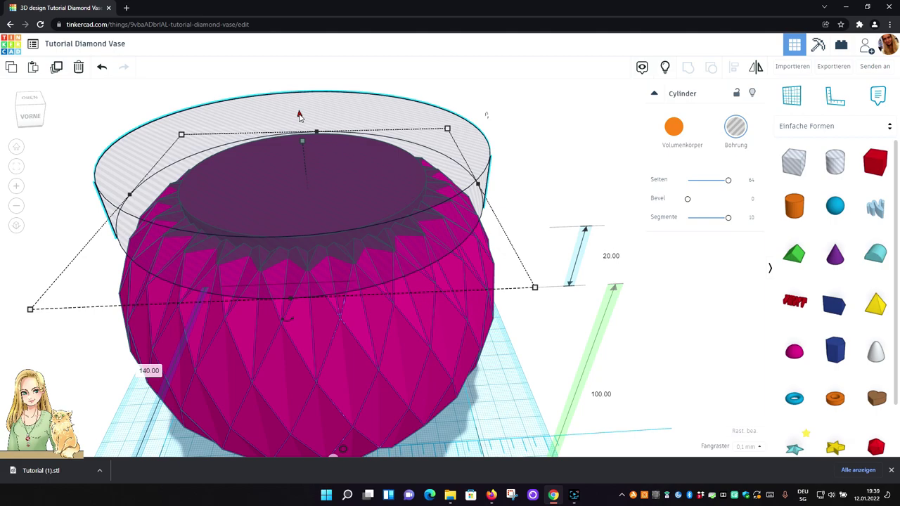
click(746, 447)
click(745, 427)
mouse_move(298, 115)
mouse_down()
mouse_move(298, 103)
mouse_move(300, 112)
mouse_up()
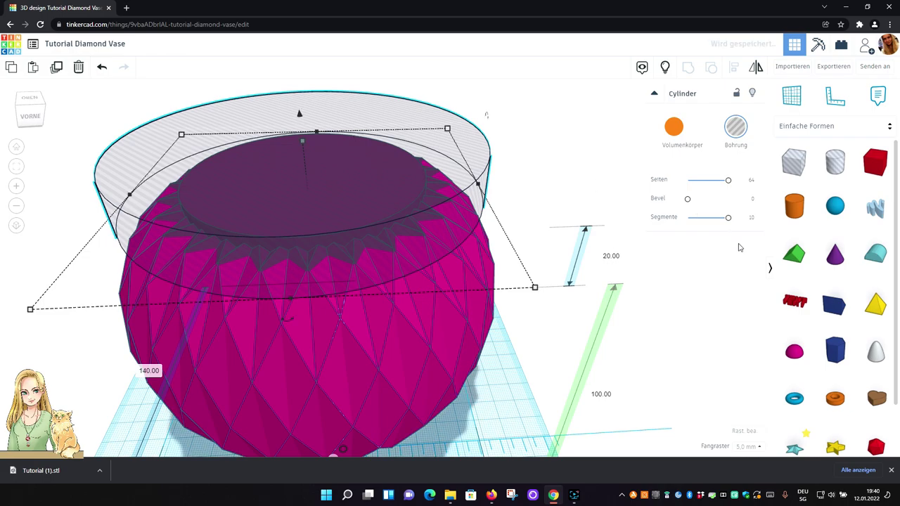
click(757, 449)
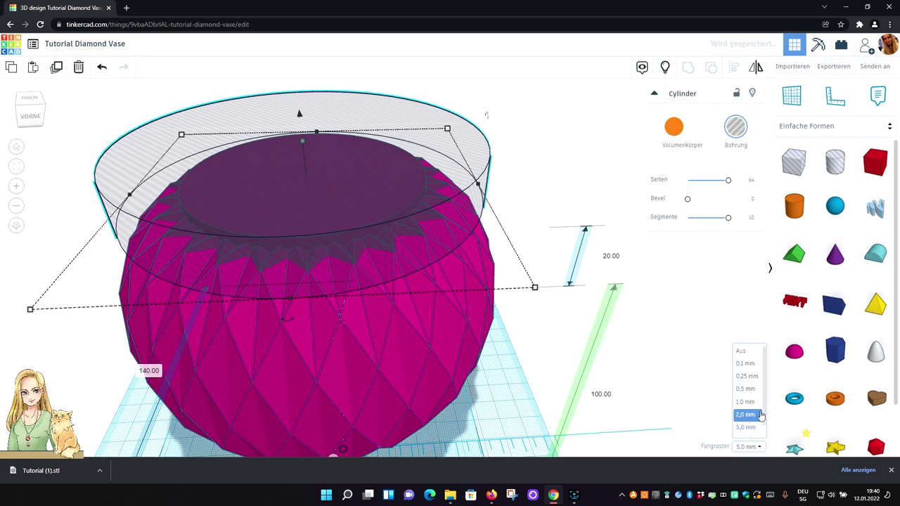
click(747, 363)
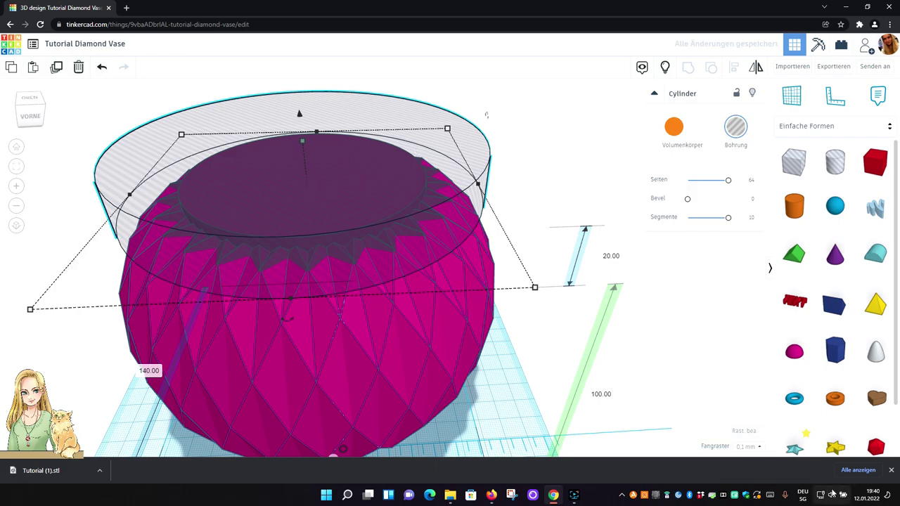
mouse_move(298, 116)
mouse_down()
mouse_move(297, 86)
mouse_move(307, 111)
mouse_up()
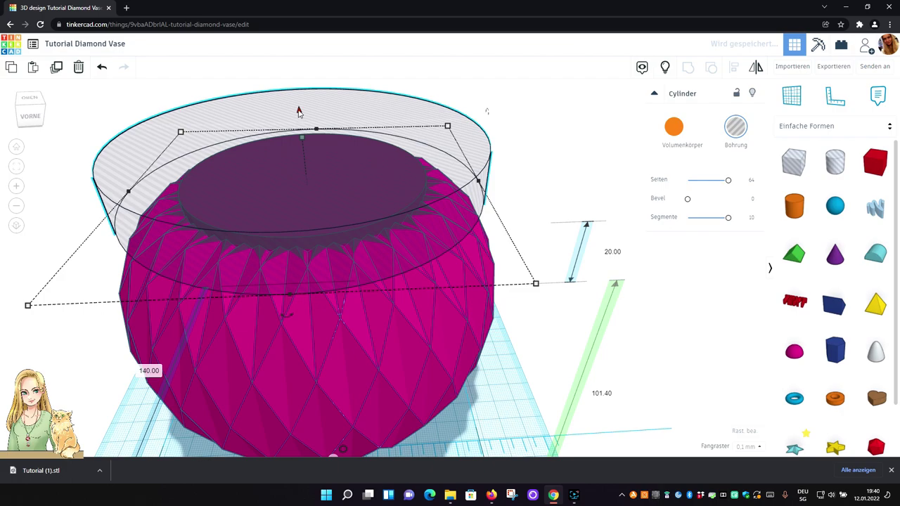
- Zoom in on the hole cylinder and set its elevation to 99
scroll(296, 112, up, 3)
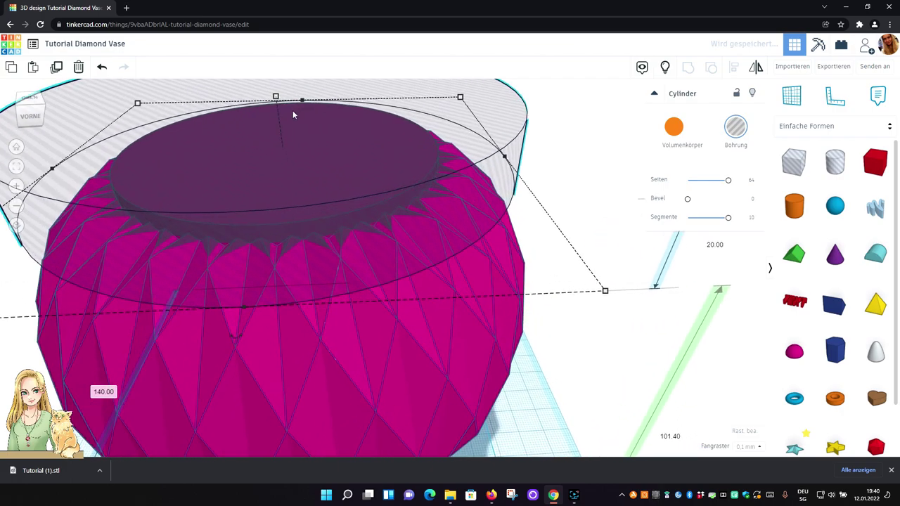
right_drag(559, 143, 598, 175)
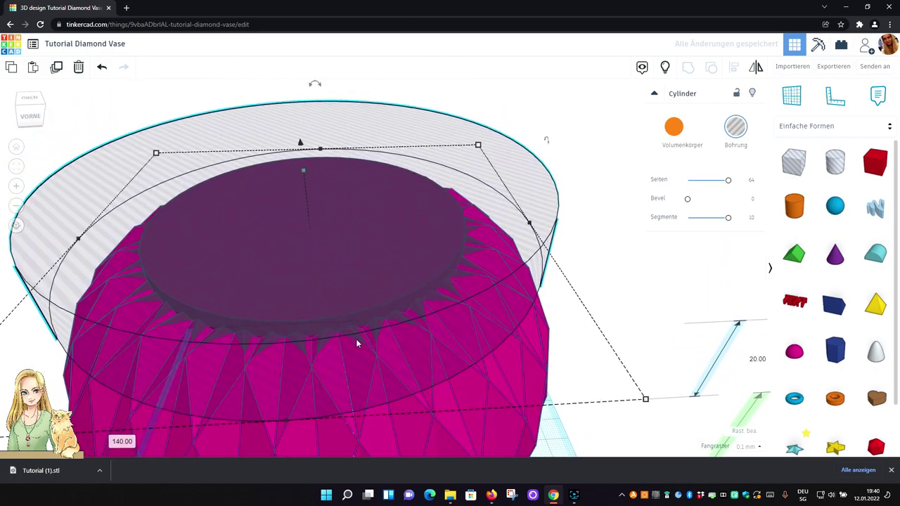
scroll(615, 225, up, 2)
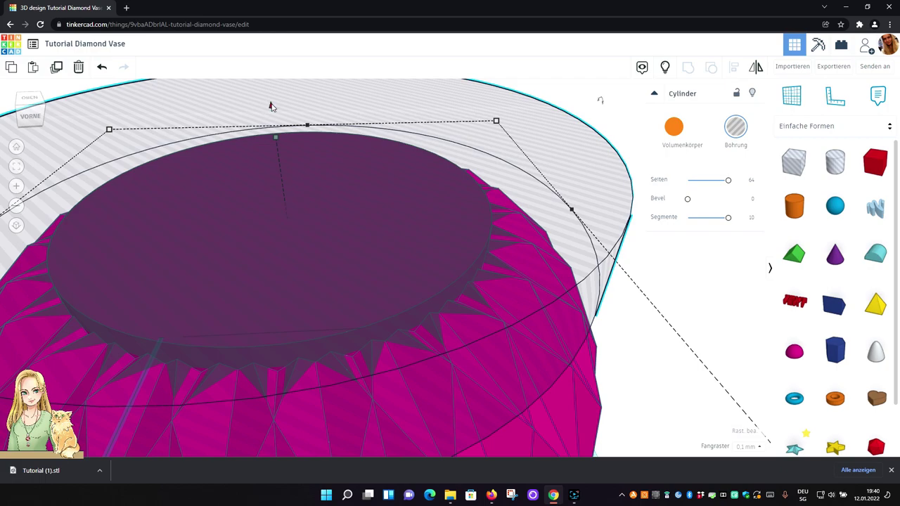
right_drag(270, 107, 272, 110)
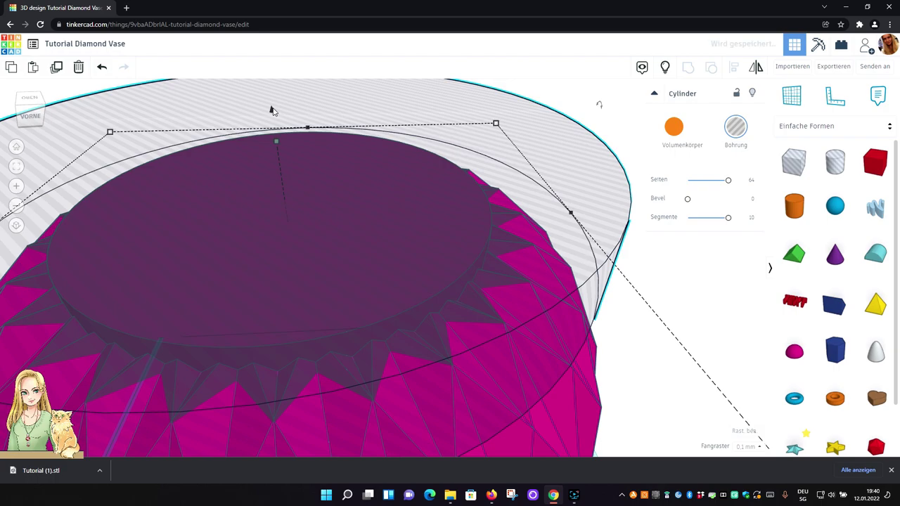
scroll(393, 355, down, 3)
scroll(387, 353, up, 6)
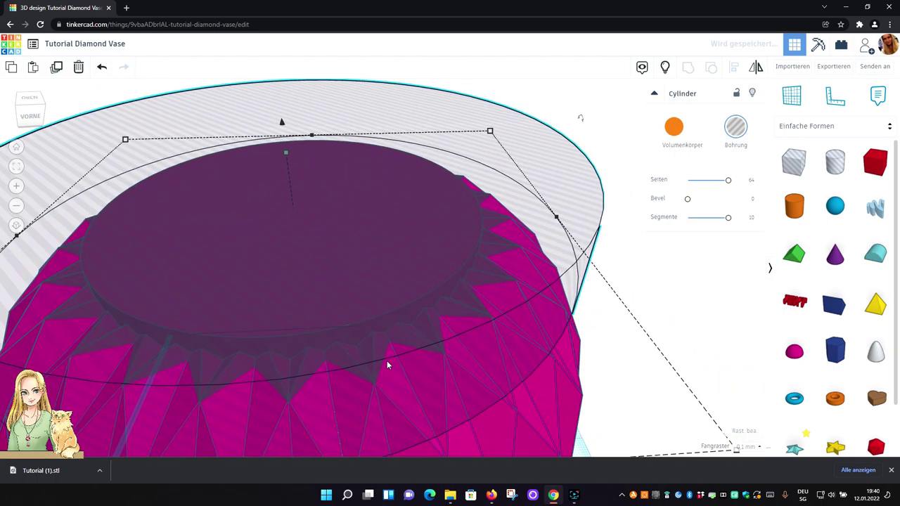
scroll(492, 406, up, 3)
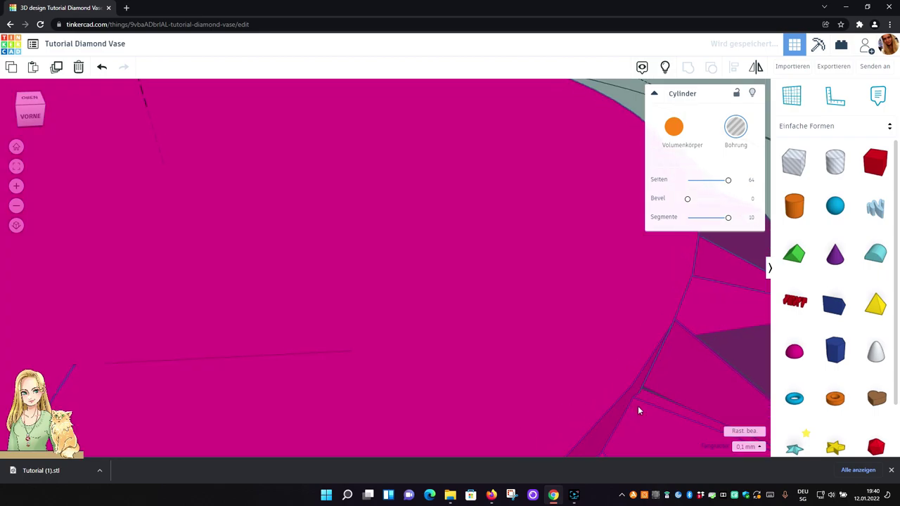
scroll(636, 406, down, 3)
scroll(596, 390, up, 3)
scroll(632, 383, down, 5)
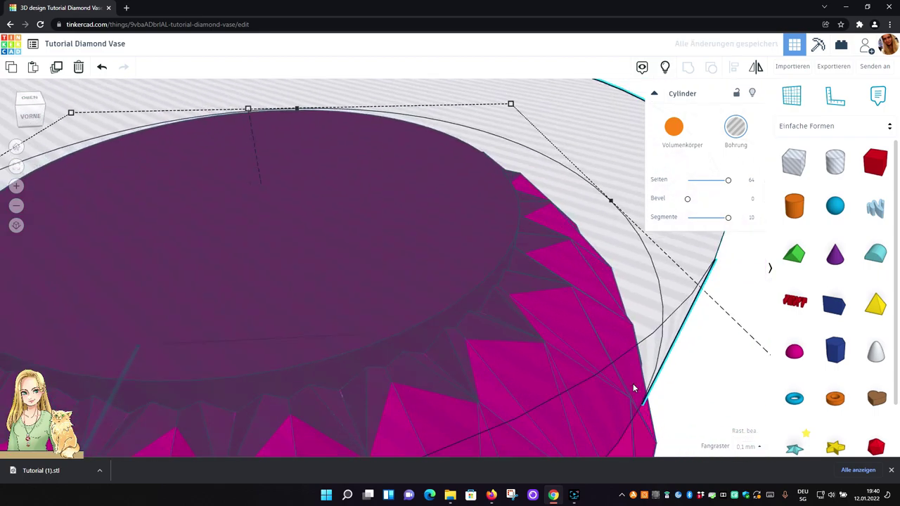
scroll(633, 386, down, 4)
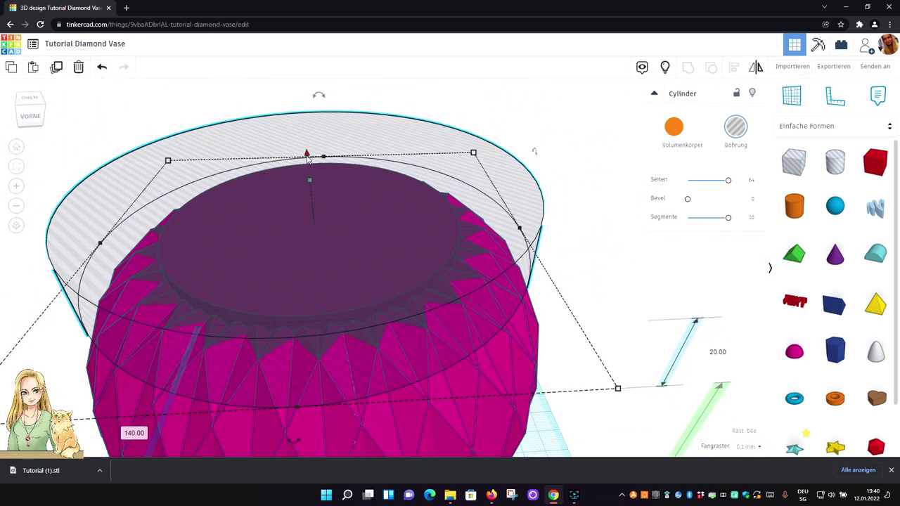
scroll(581, 250, up, 4)
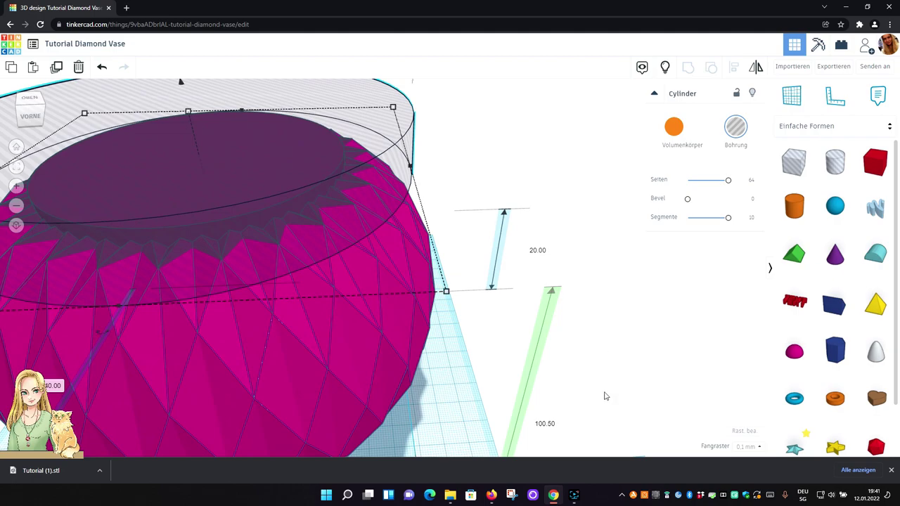
click(542, 424)
key(Return)
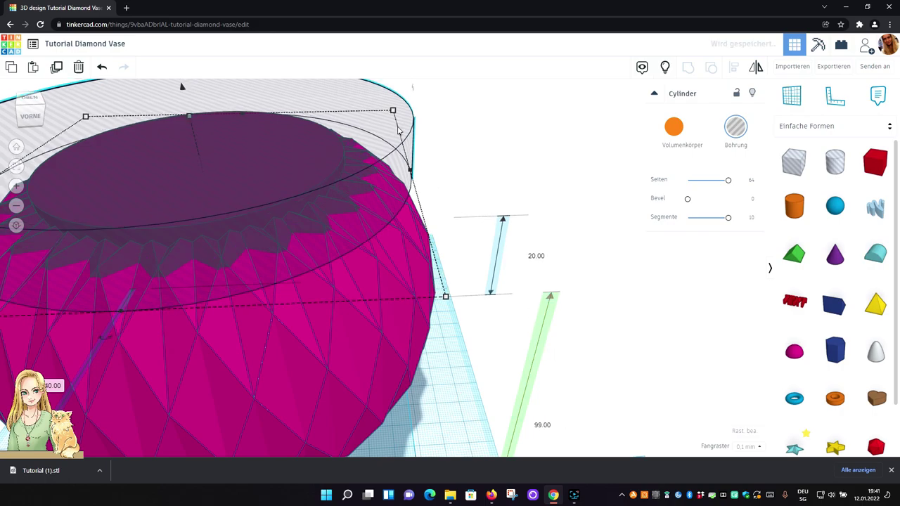
- Undo back to 100.50, then set the cylinder's elevation to 100
scroll(431, 127, up, 1)
scroll(433, 114, down, 1)
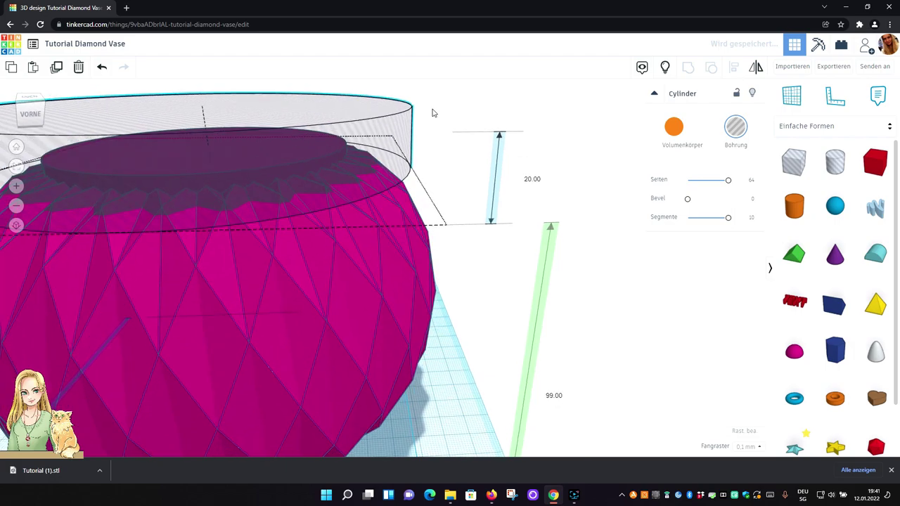
click(102, 67)
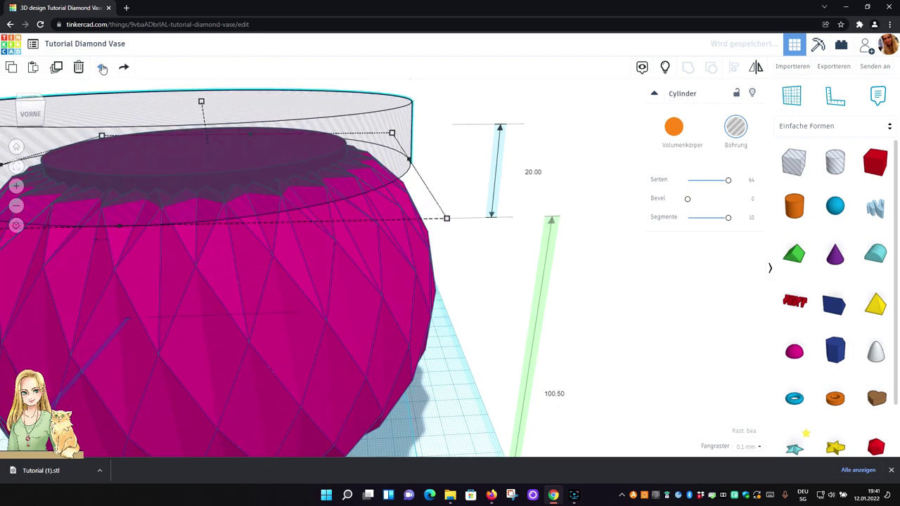
click(562, 395)
text(1)
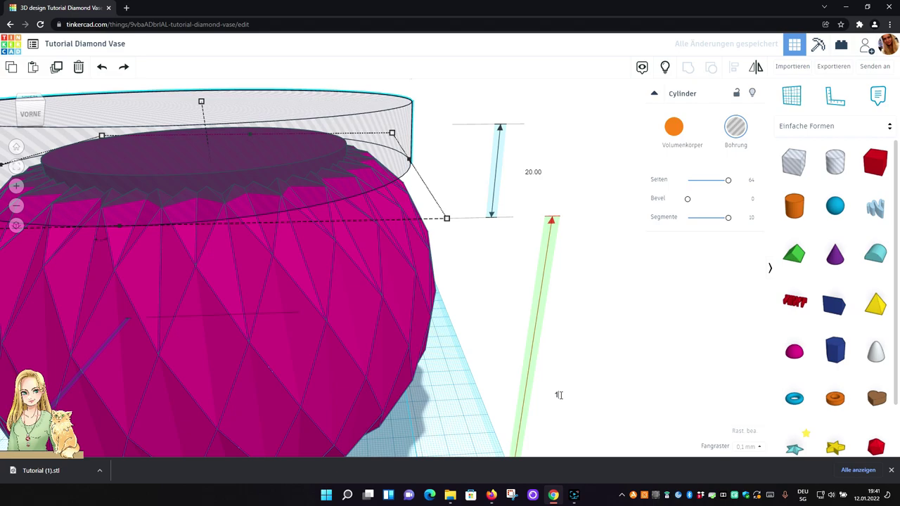
text(00)
key(Return)
- Change the cylinder's elevation to 100.40 and select both the vase and hole
right_drag(532, 182, 503, 225)
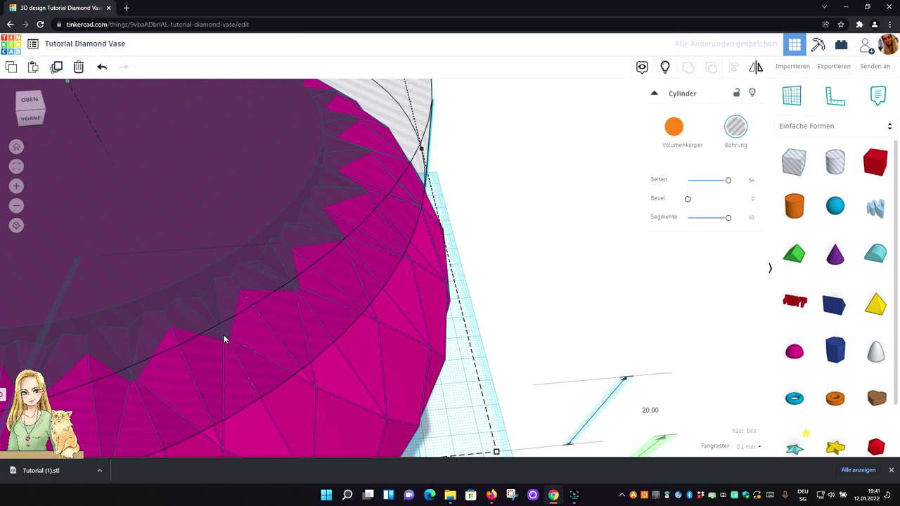
scroll(557, 274, down, 5)
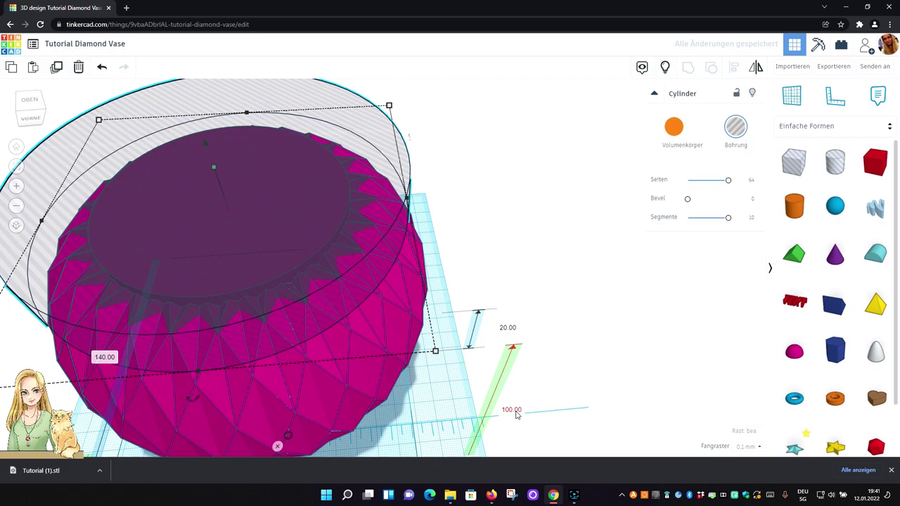
click(513, 411)
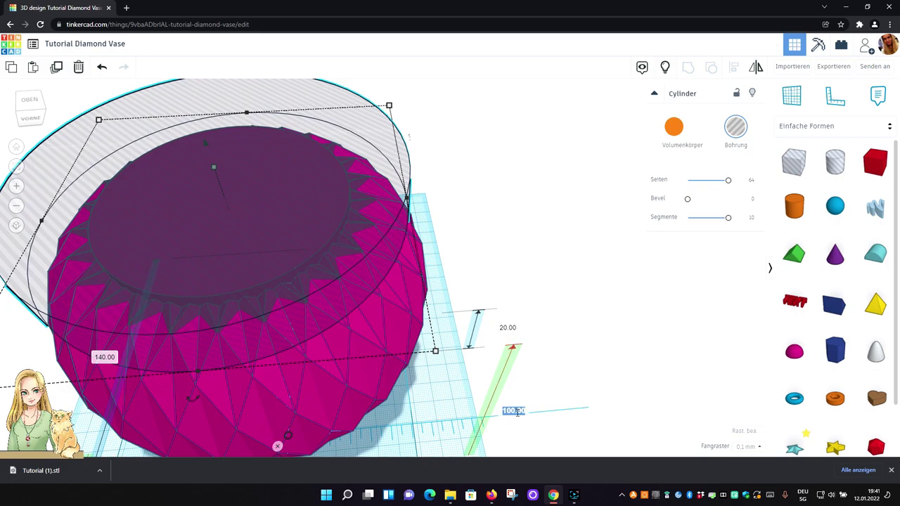
key(BackSpace)
text(100.40)
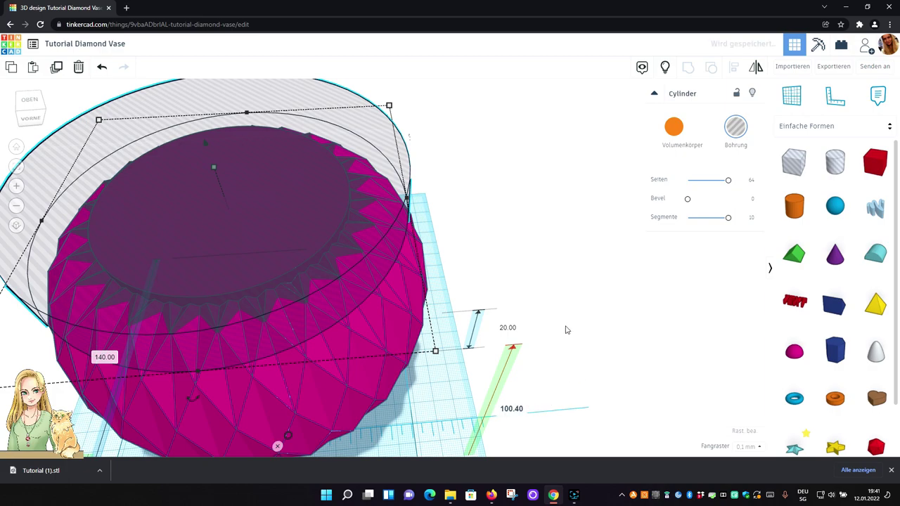
key(Return)
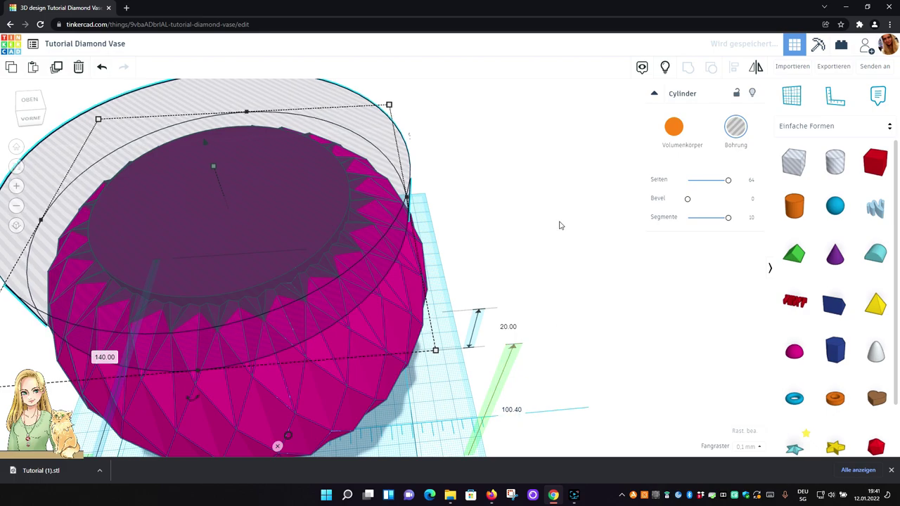
click(558, 223)
key(ctrl+a)
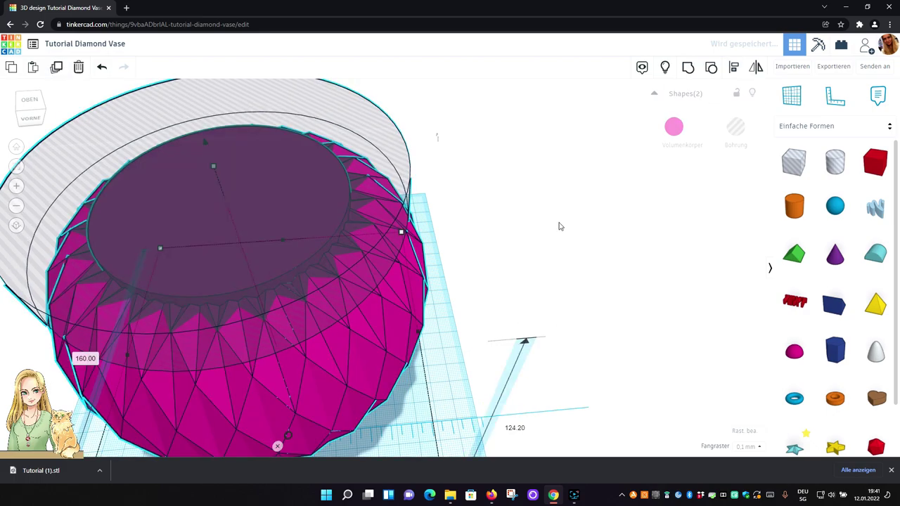
- Group the vase and hole, then undo the grouping
click(688, 68)
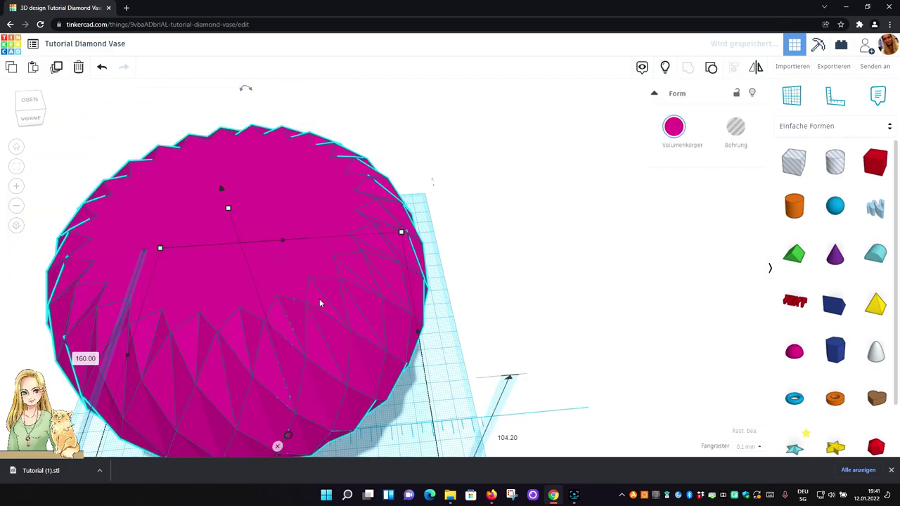
scroll(276, 315, up, 3)
scroll(277, 315, down, 3)
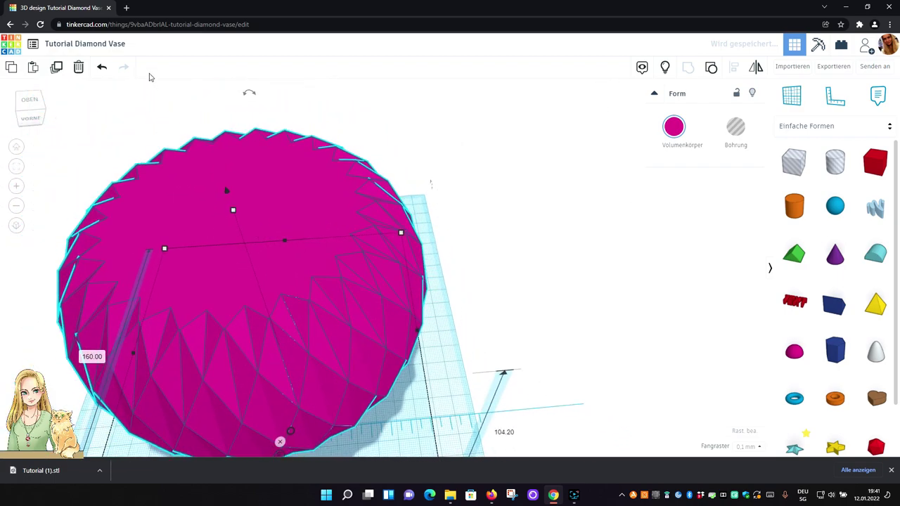
click(104, 67)
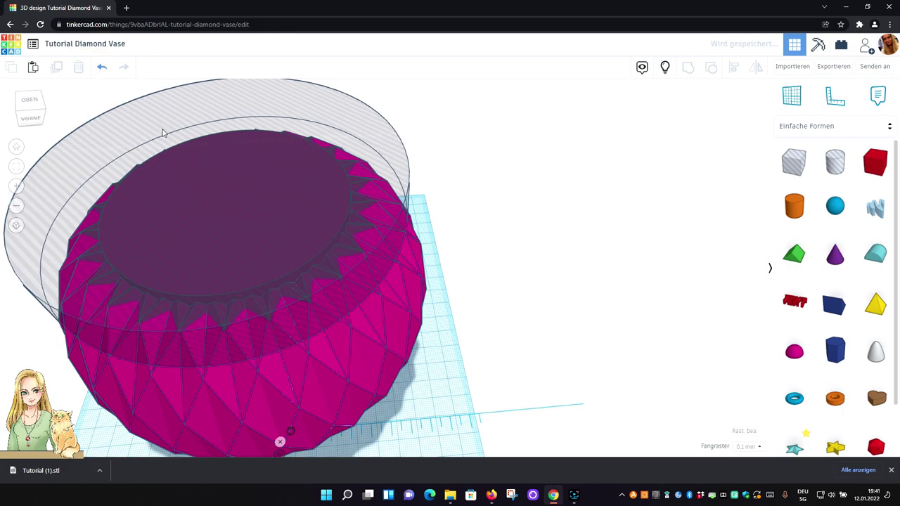
- Undo the hole cylinder's last height change, restoring its 100.50 elevation
click(275, 205)
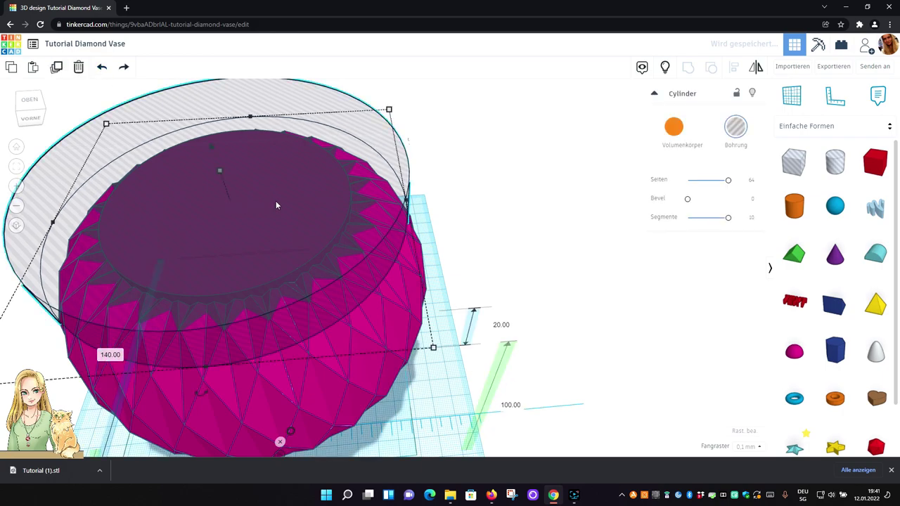
click(102, 68)
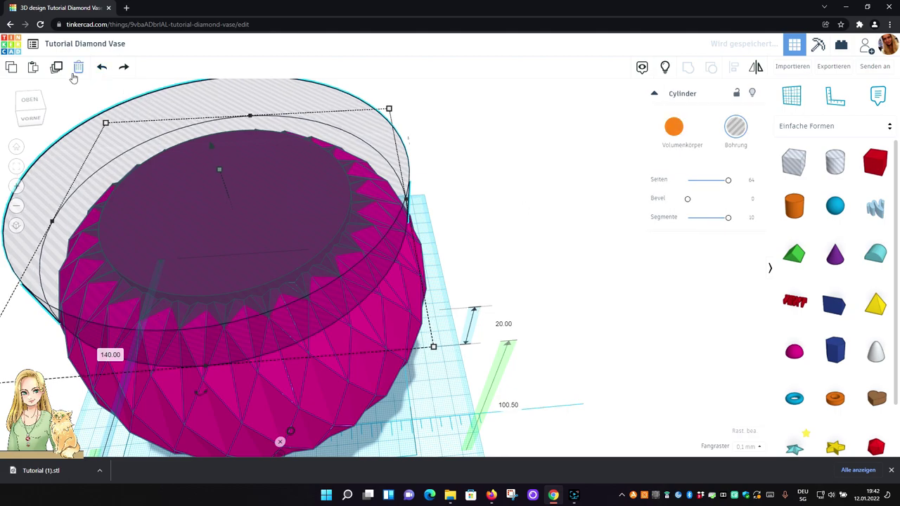
click(631, 184)
- Group all shapes with Ctrl+G, inspect from a low side view, then ungroup them
key(ctrl+a)
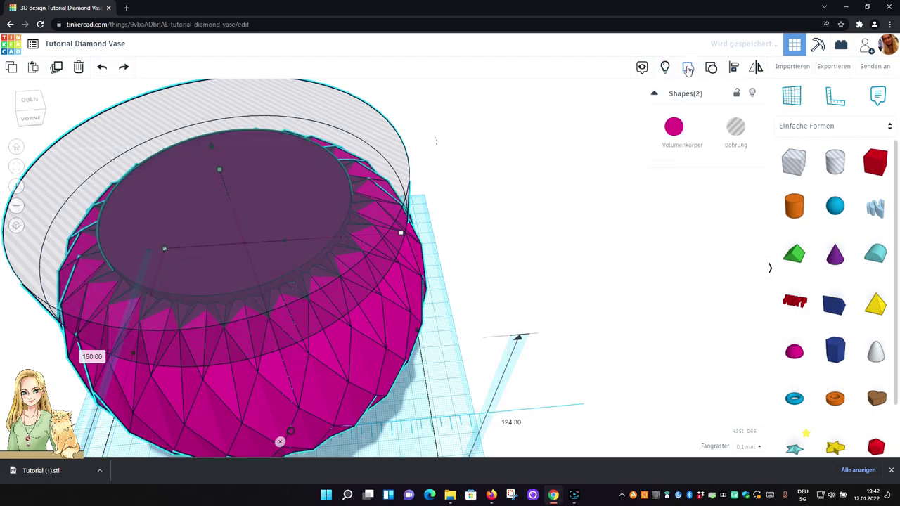
key(ctrl+g)
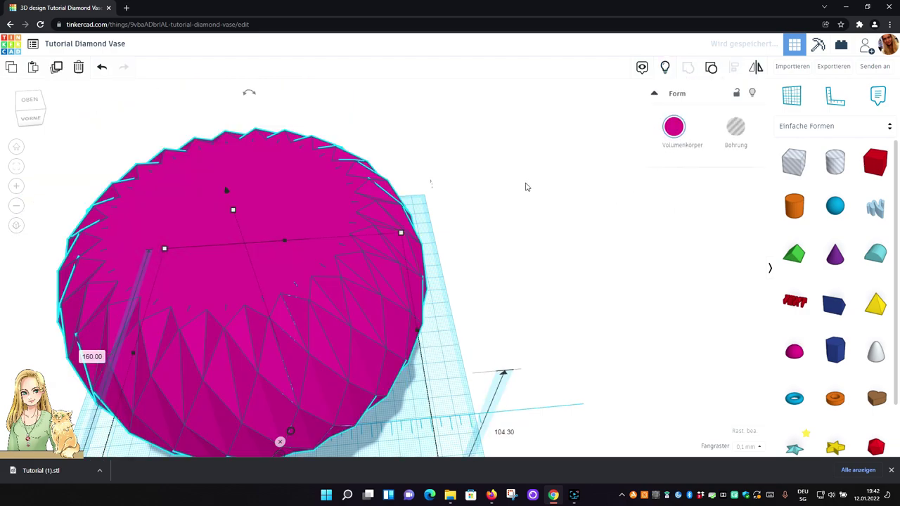
right_drag(497, 186, 508, 201)
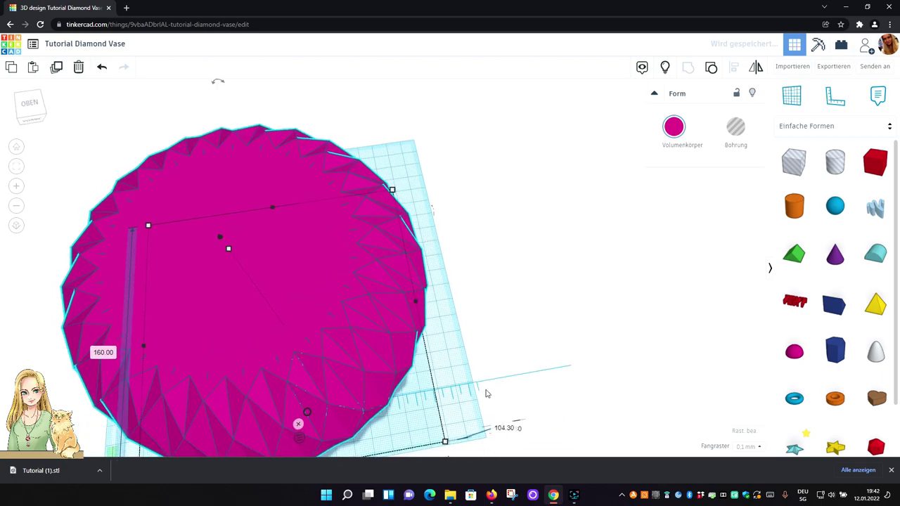
scroll(420, 281, up, 5)
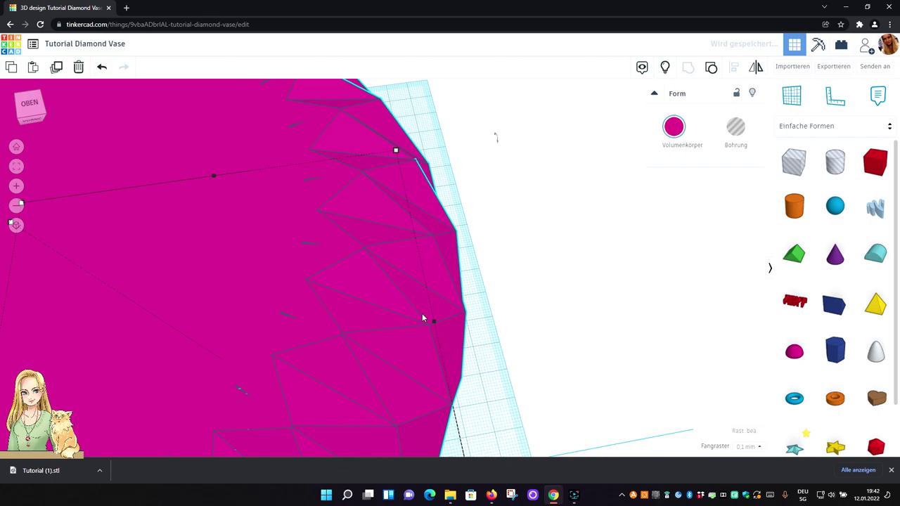
scroll(424, 317, down, 3)
mouse_move(535, 333)
right_down()
mouse_move(526, 307)
mouse_move(539, 321)
right_up()
right_drag(527, 420, 573, 329)
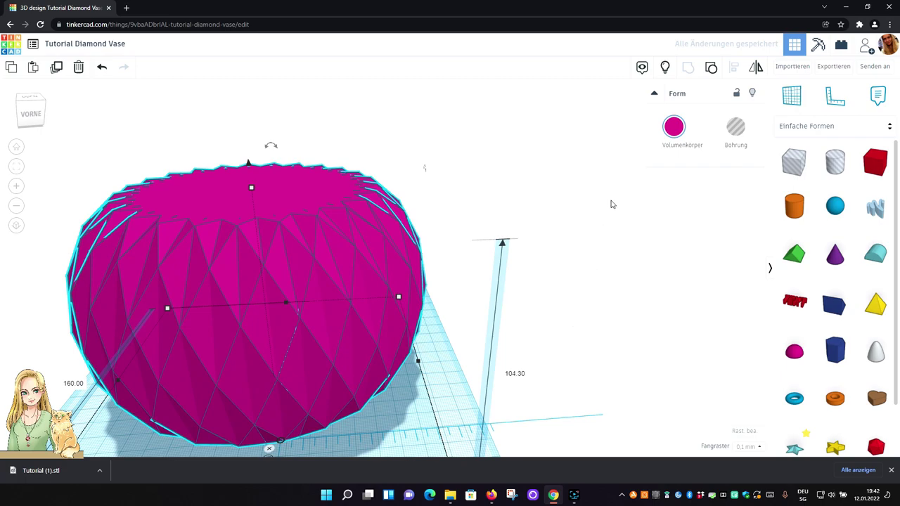
click(709, 67)
- Set the hole cylinder's elevation to 100.40, then select both vase and hole
click(628, 269)
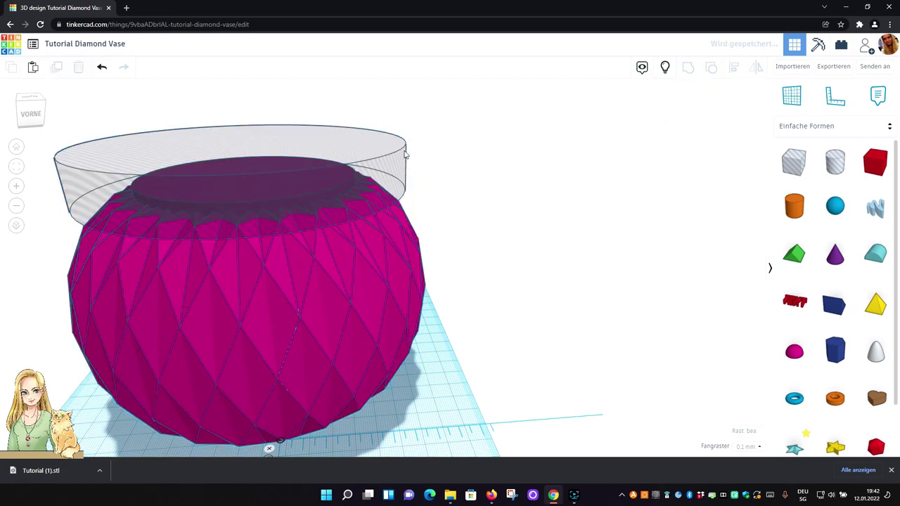
click(377, 146)
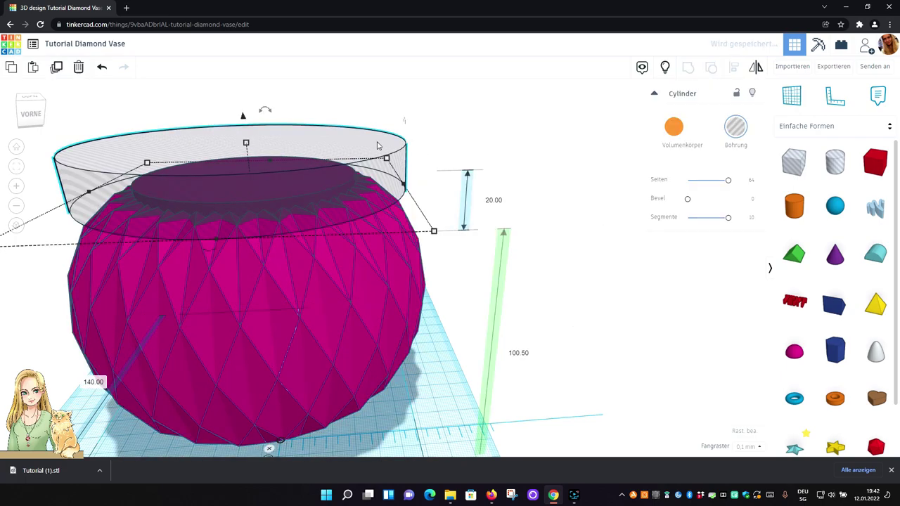
click(523, 356)
text(100.40)
key(Return)
click(576, 227)
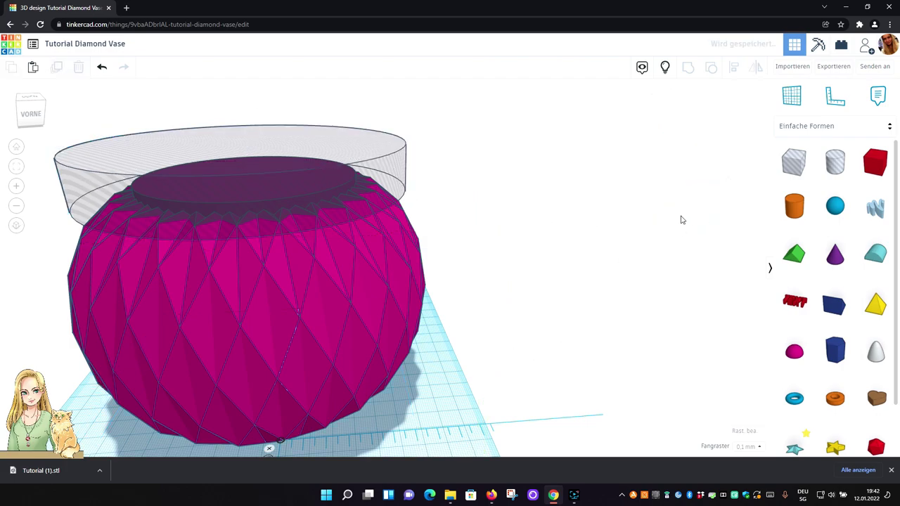
key(ctrl+a)
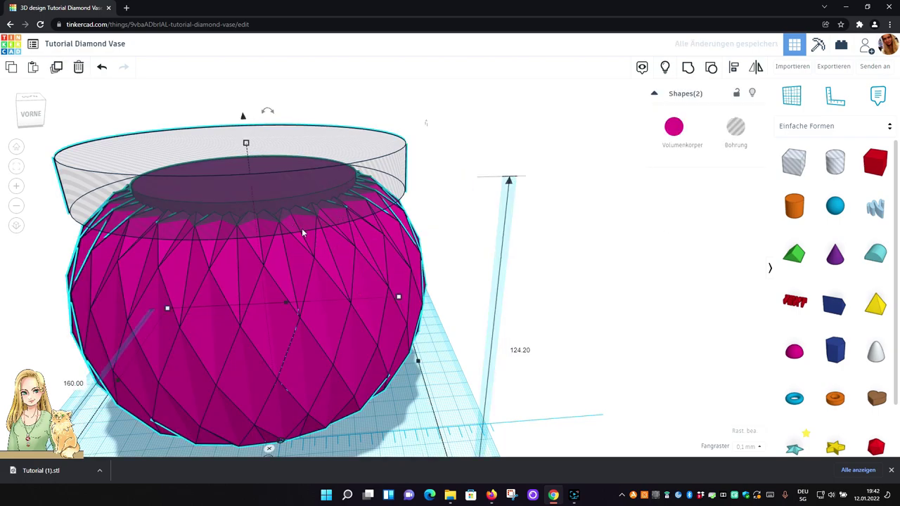
- Group the vase with the 100.40 hole, then orbit around and below to inspect the base
click(687, 68)
right_drag(475, 146, 390, 256)
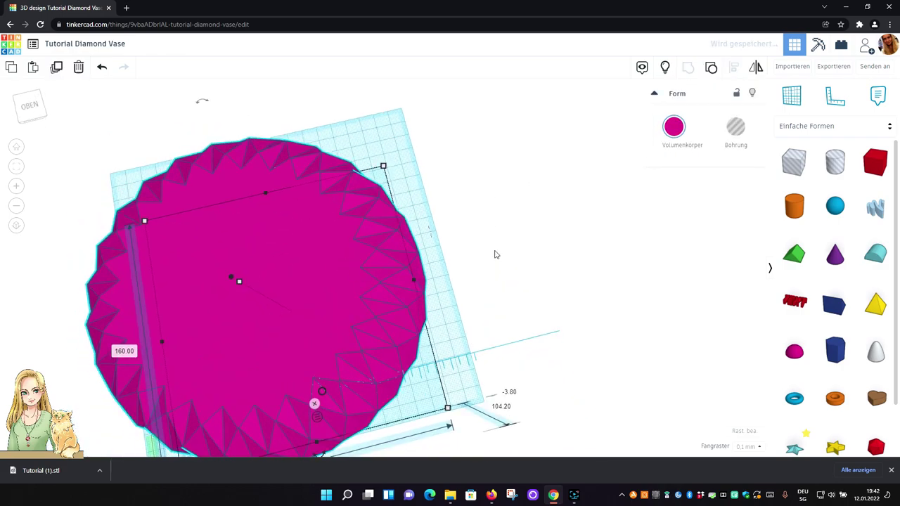
right_drag(507, 253, 499, 173)
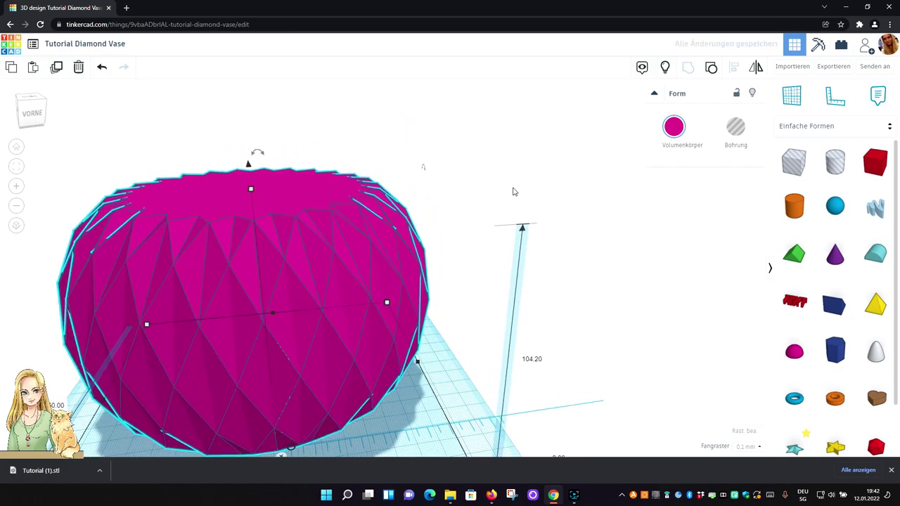
scroll(576, 268, down, 3)
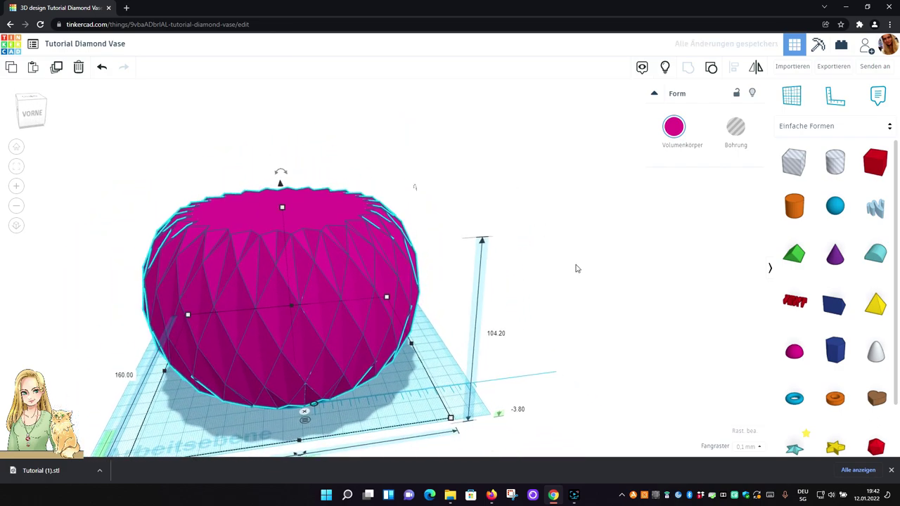
click(556, 311)
right_drag(557, 312, 441, 302)
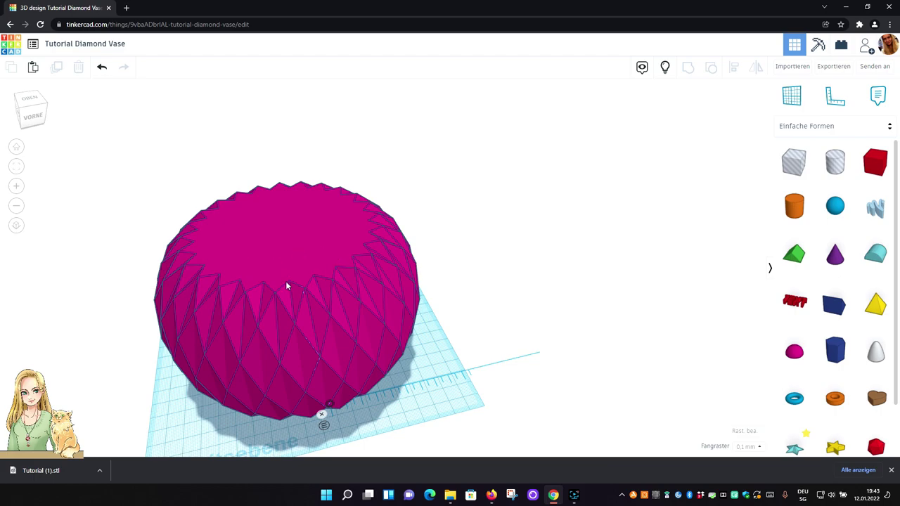
right_drag(485, 342, 429, 277)
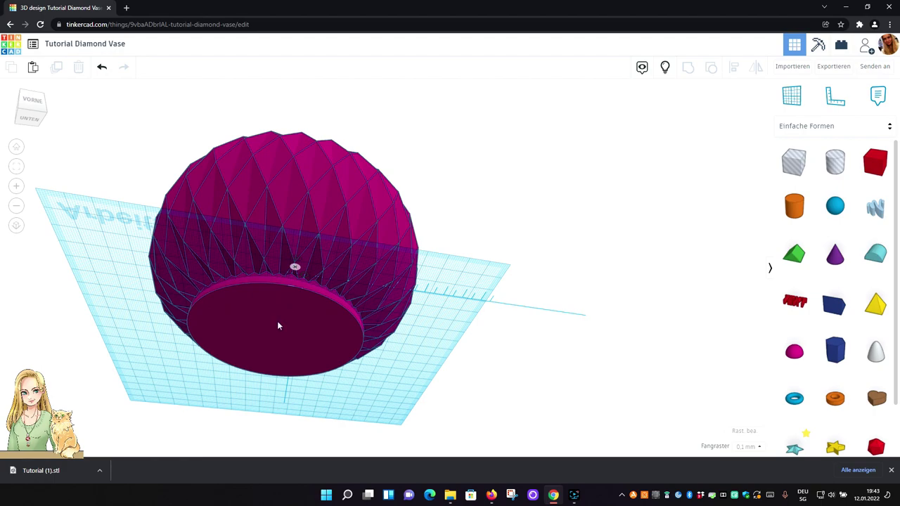
right_drag(456, 195, 340, 244)
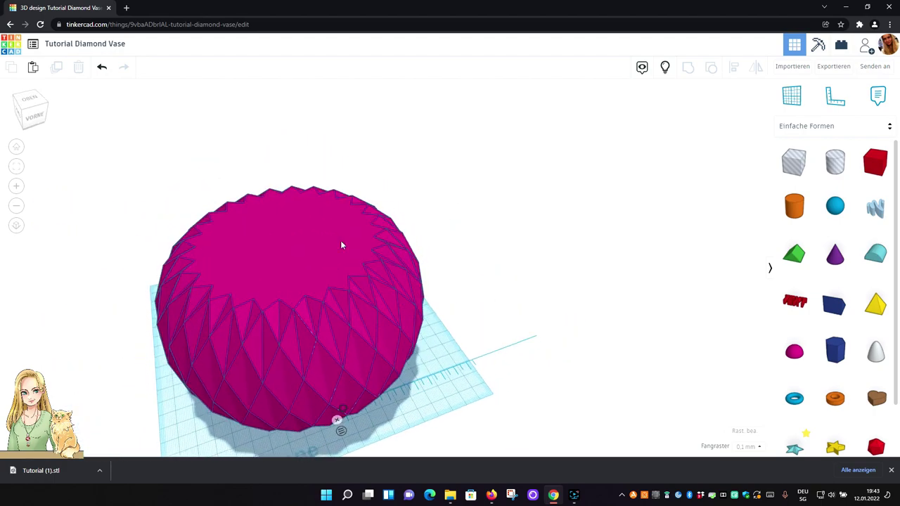
right_drag(497, 298, 288, 352)
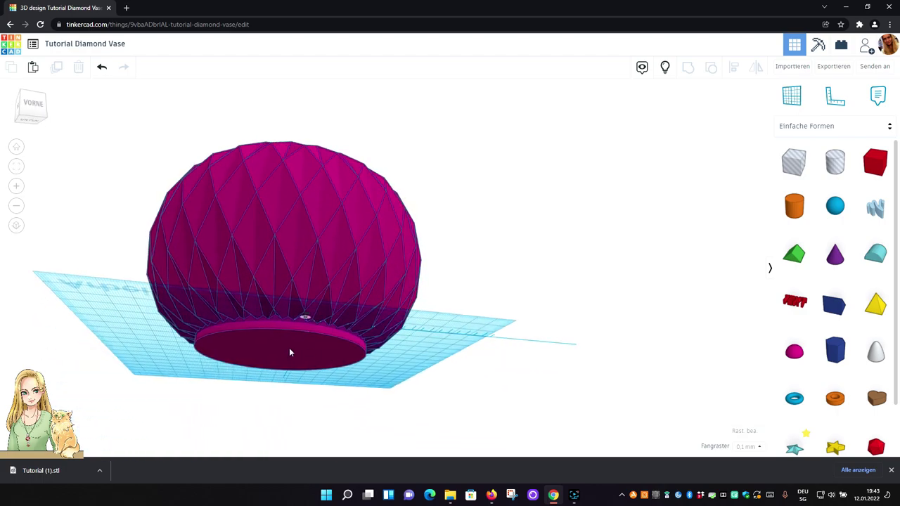
right_drag(427, 286, 485, 281)
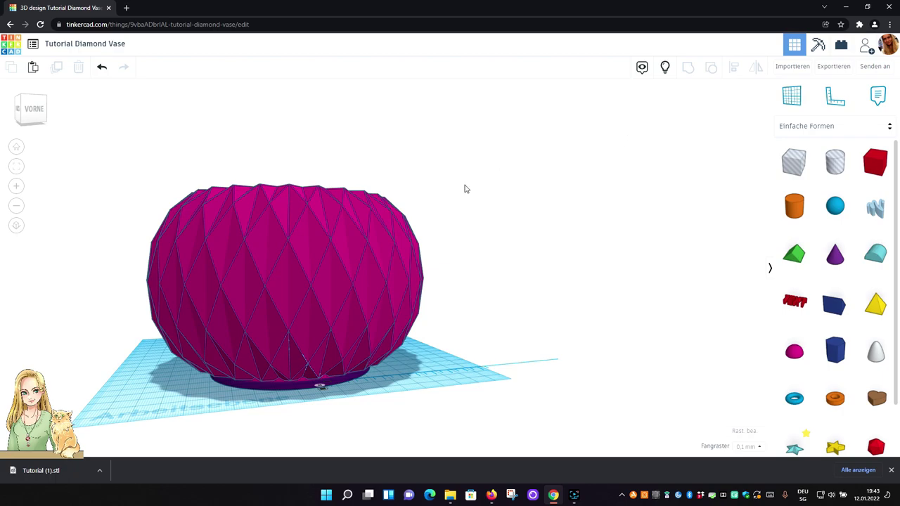
click(664, 68)
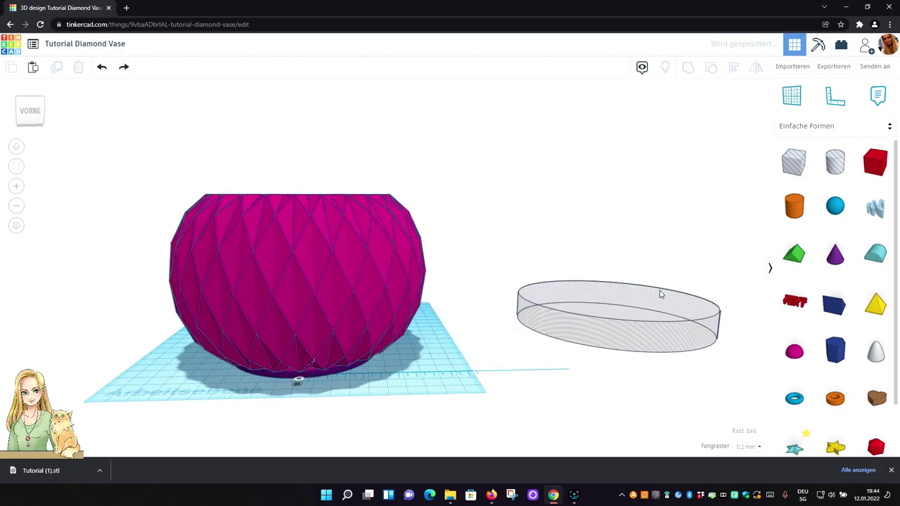
- Move the flat cylinder under the vase, centre-align both, and orbit to a low side view
drag(630, 316, 284, 335)
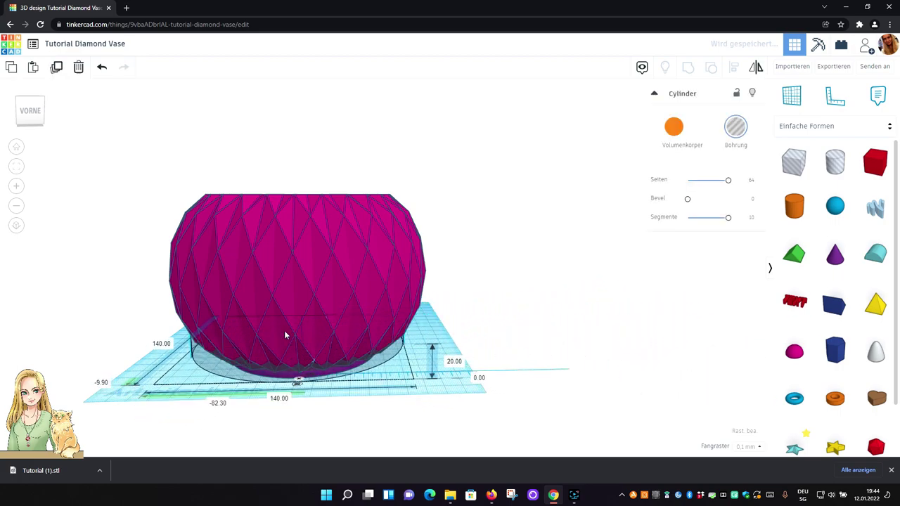
click(532, 289)
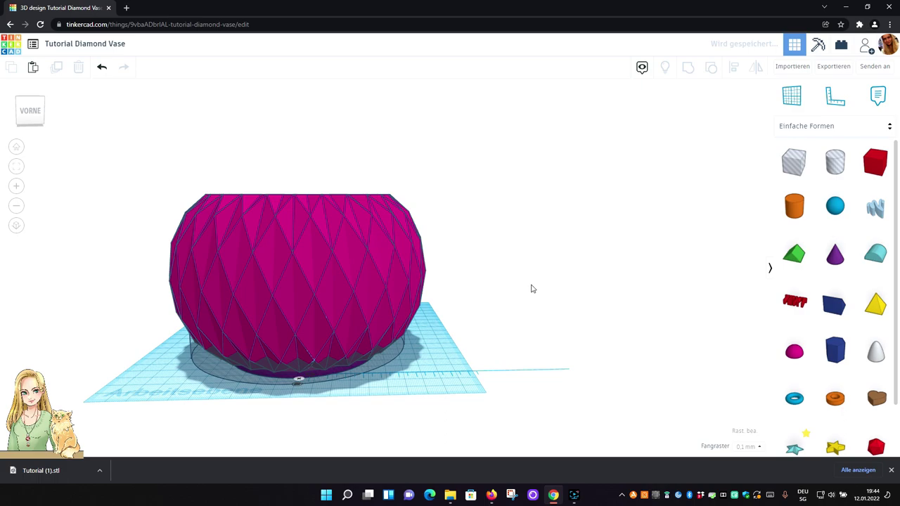
key(ctrl+a)
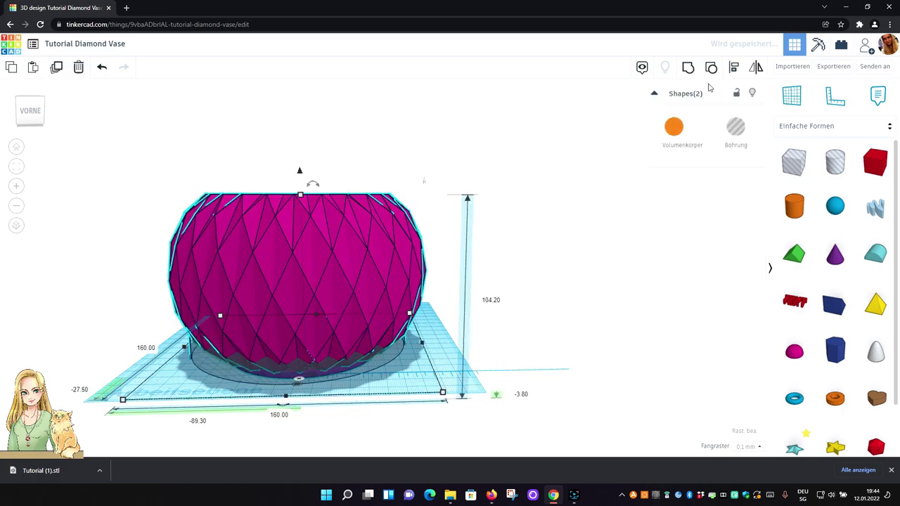
click(734, 70)
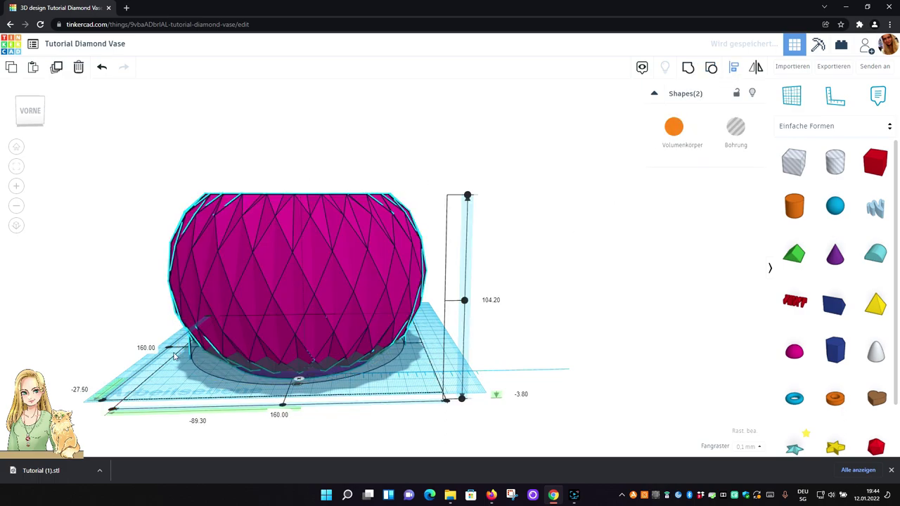
click(283, 406)
right_drag(556, 255, 570, 240)
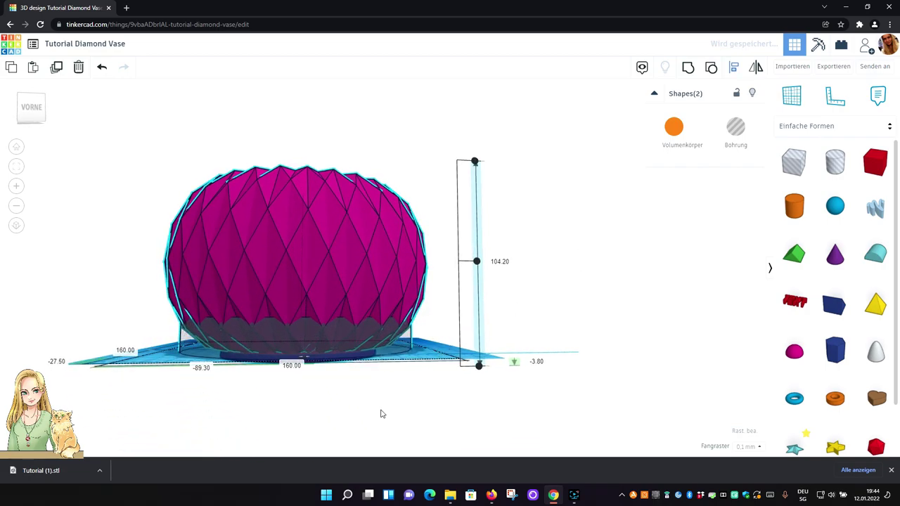
right_drag(379, 423, 452, 402)
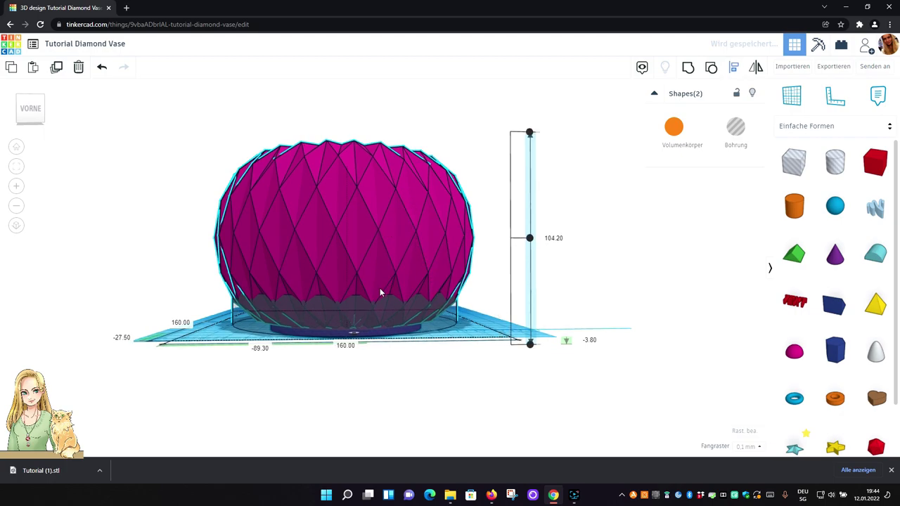
mouse_move(398, 394)
right_down()
mouse_move(403, 399)
mouse_move(404, 392)
right_up()
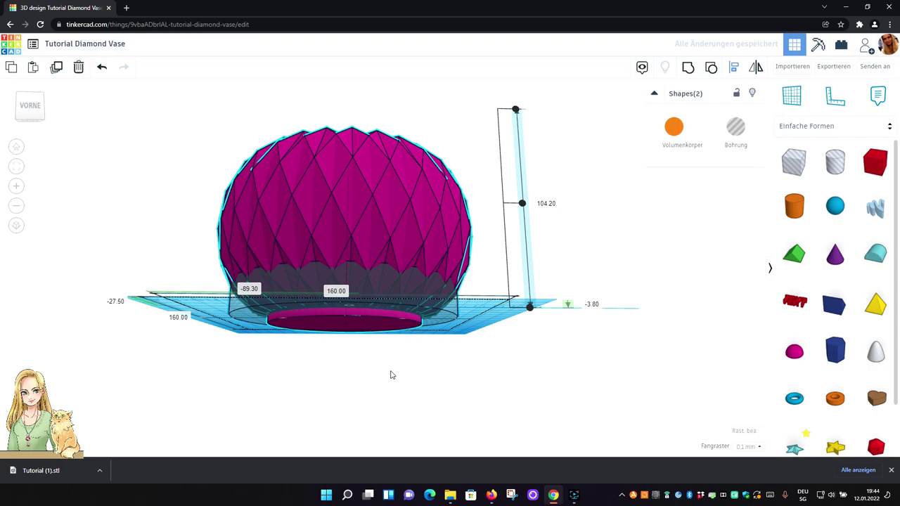
- Select the hole cylinder under the vase and set its elevation to -20
click(687, 276)
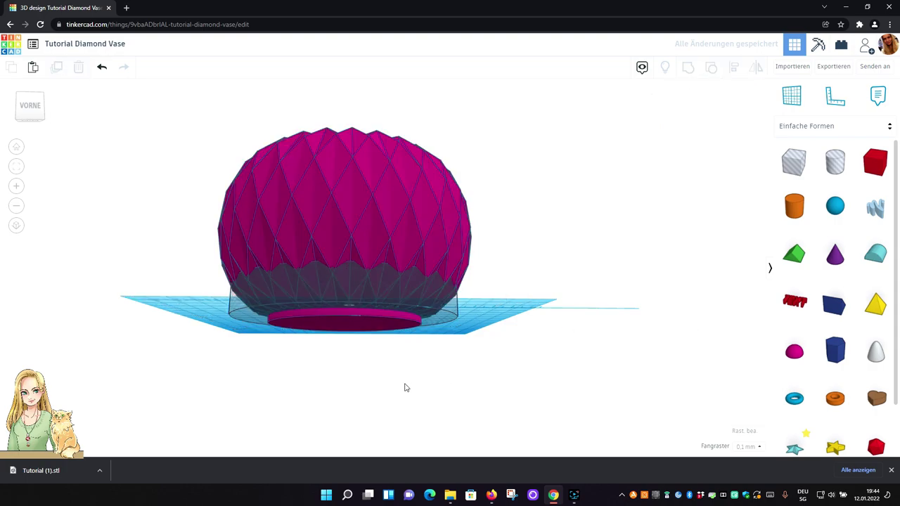
right_drag(415, 380, 415, 402)
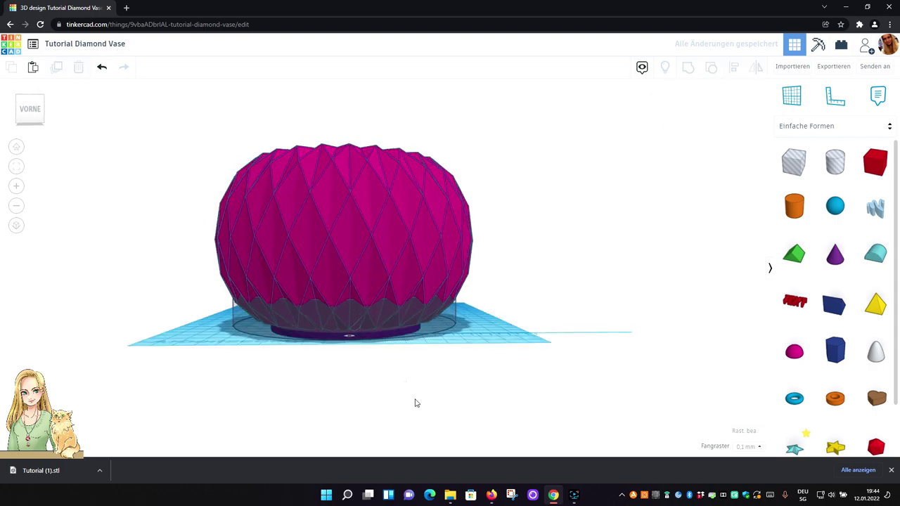
click(448, 322)
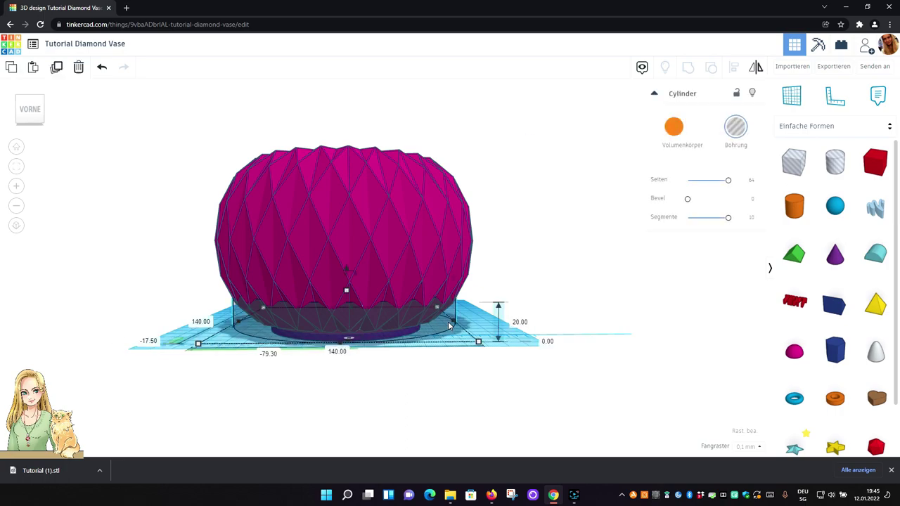
right_drag(373, 396, 381, 341)
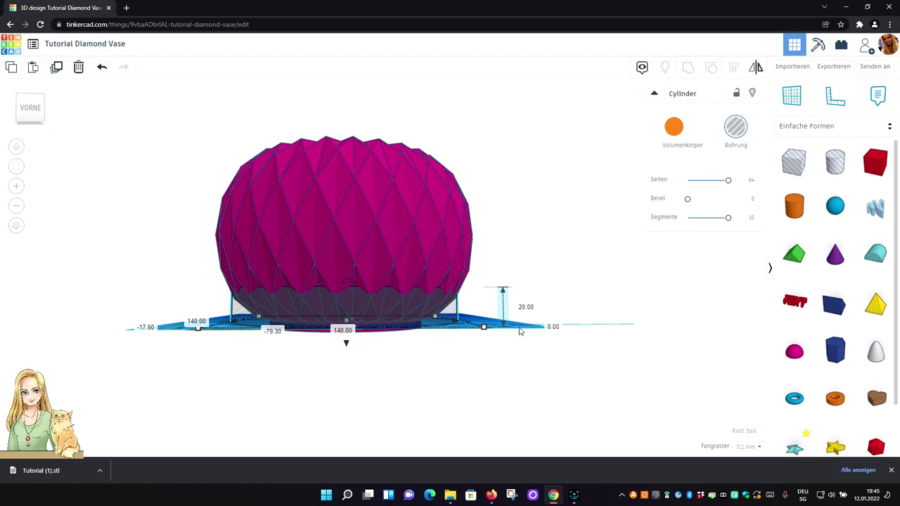
drag(346, 345, 346, 356)
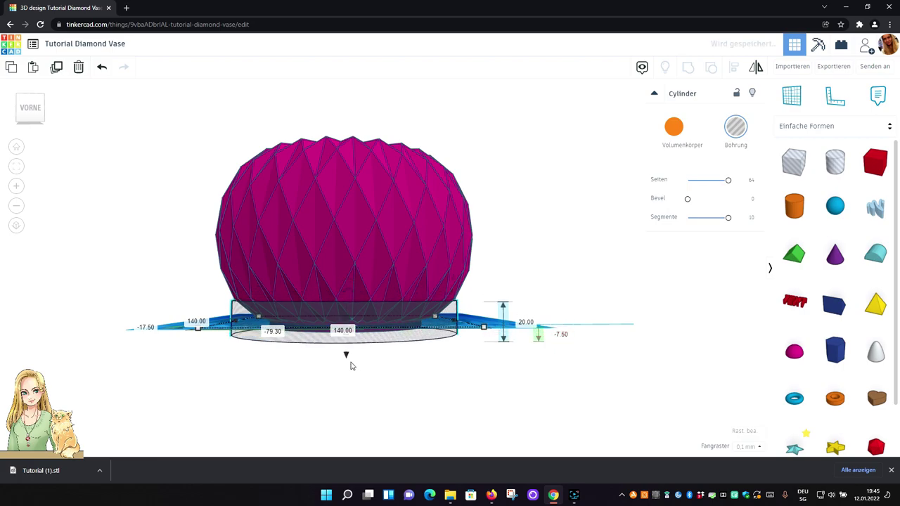
drag(346, 356, 345, 379)
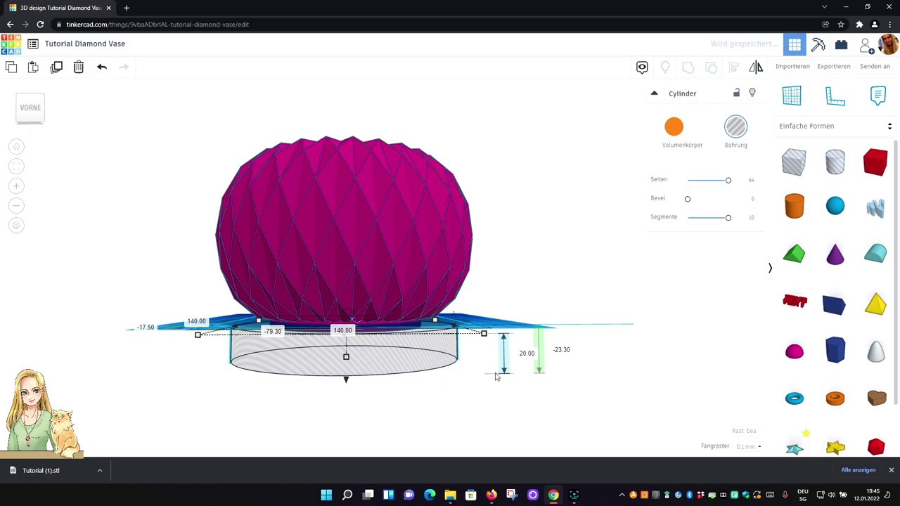
click(562, 351)
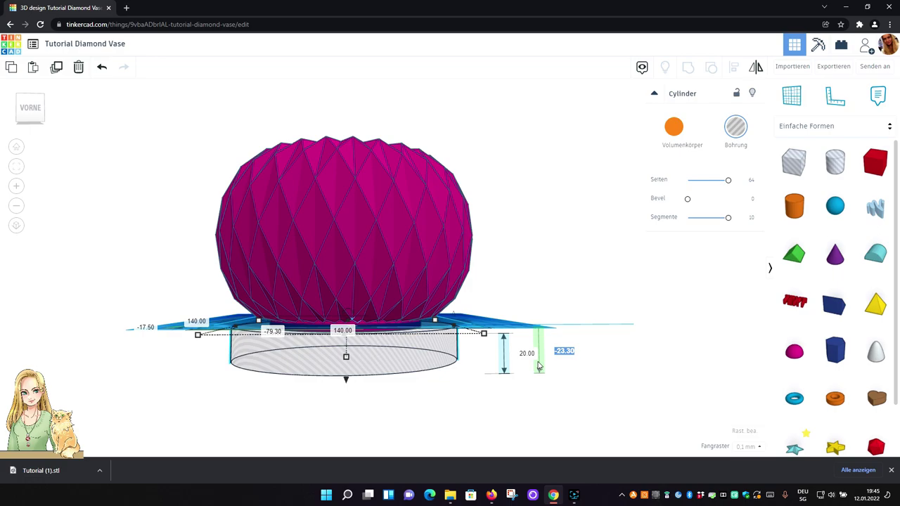
text(-20)
key(Return)
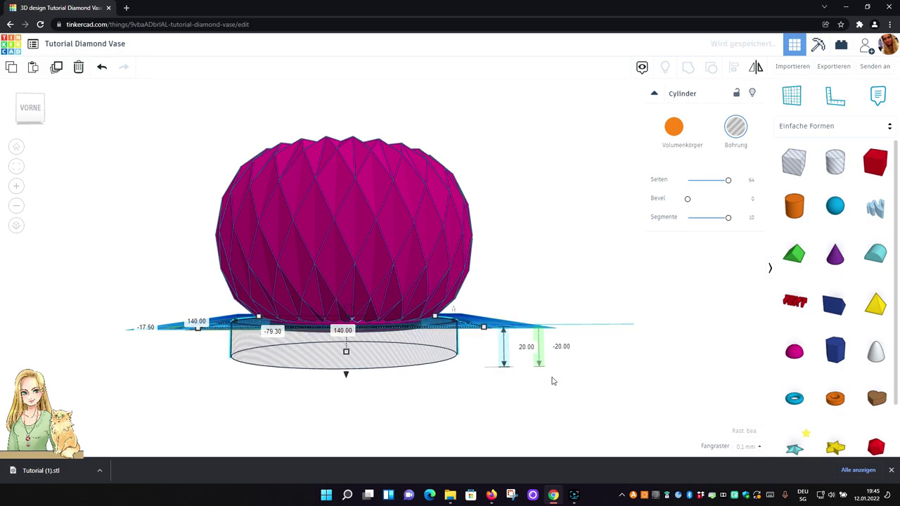
- Inspect the vase with the -20 cylinder from below and from a level front view
right_drag(489, 404, 482, 420)
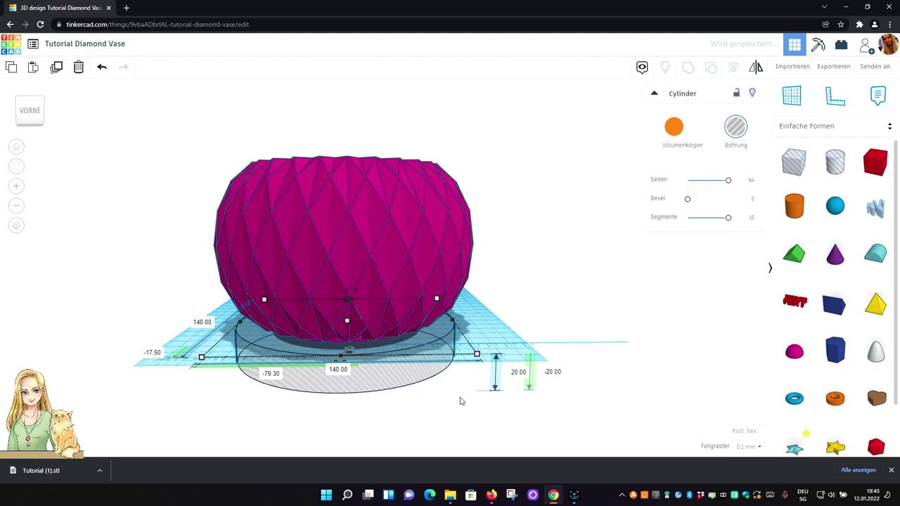
right_drag(454, 417, 404, 395)
click(405, 393)
scroll(404, 393, up, 6)
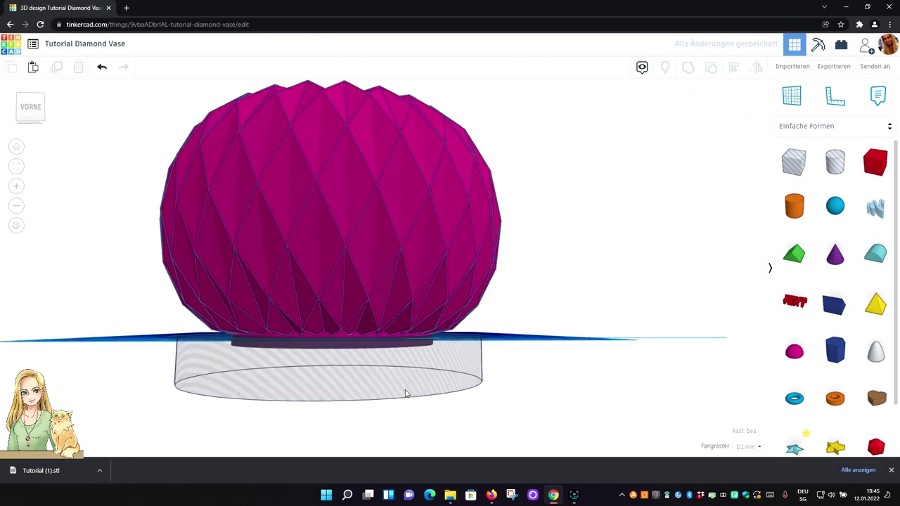
right_drag(571, 339, 629, 303)
mouse_move(631, 347)
right_down()
mouse_move(614, 345)
mouse_move(614, 355)
mouse_move(616, 349)
right_up()
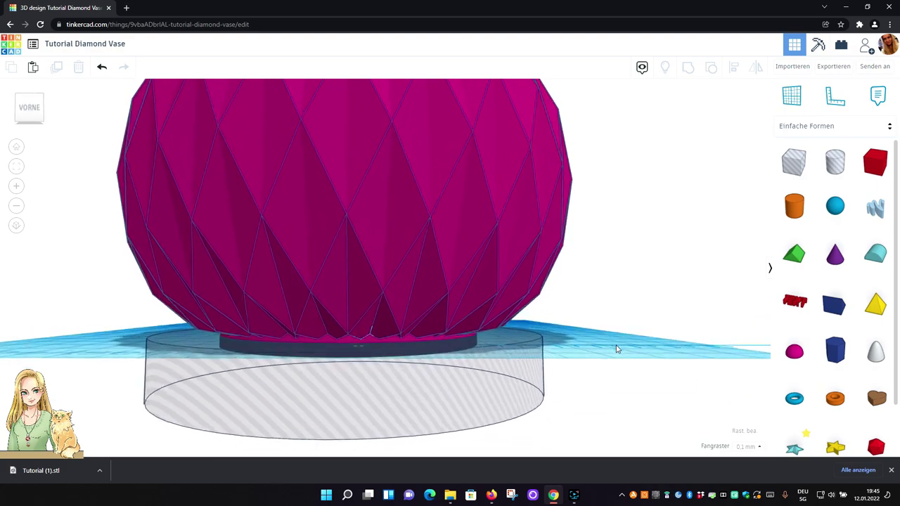
scroll(601, 369, up, 2)
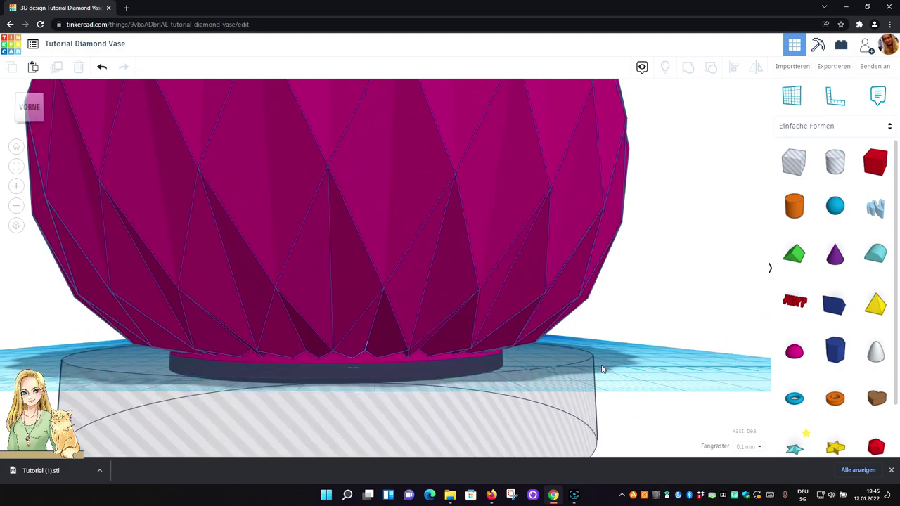
right_drag(613, 354, 613, 349)
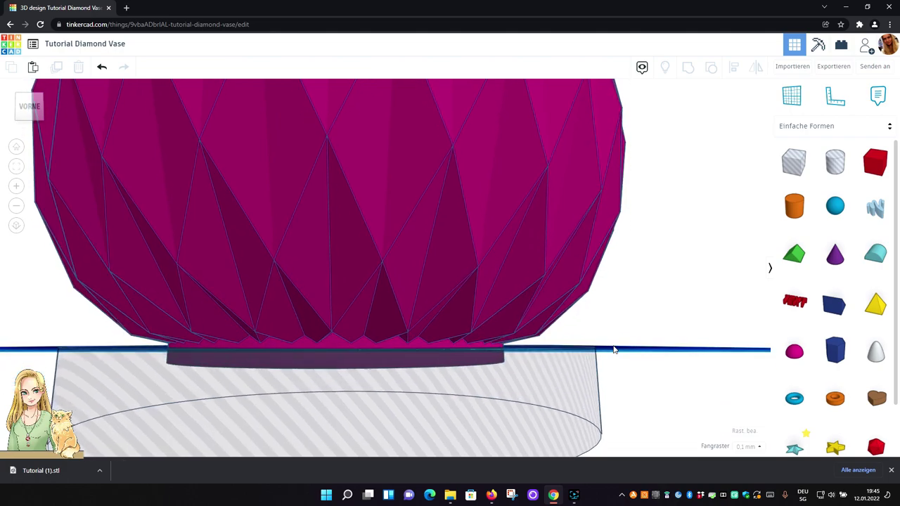
- Raise the hole cylinder a little into the vase's base and recheck the view
click(383, 415)
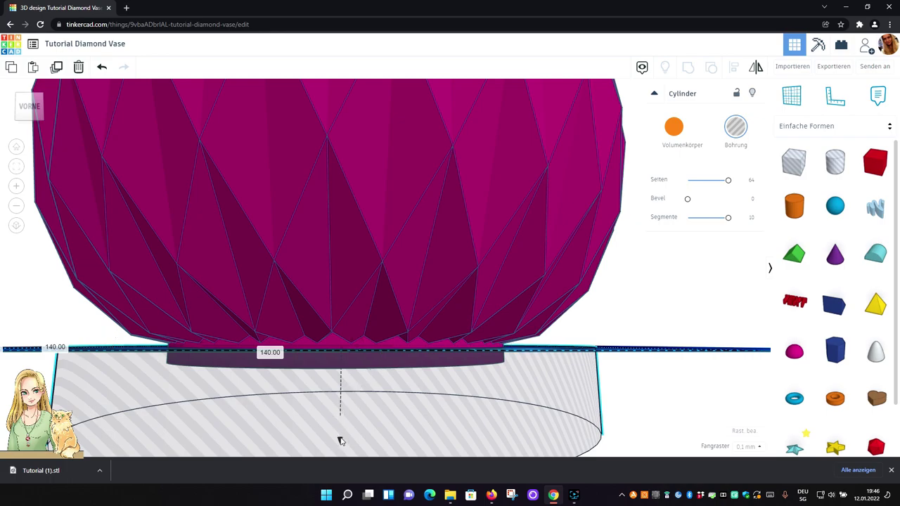
drag(340, 441, 340, 428)
right_drag(670, 391, 460, 325)
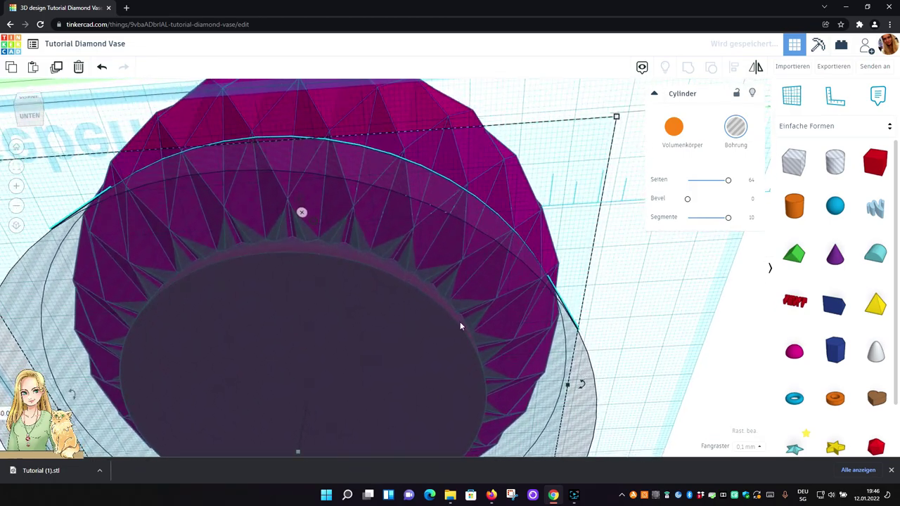
right_drag(630, 351, 683, 396)
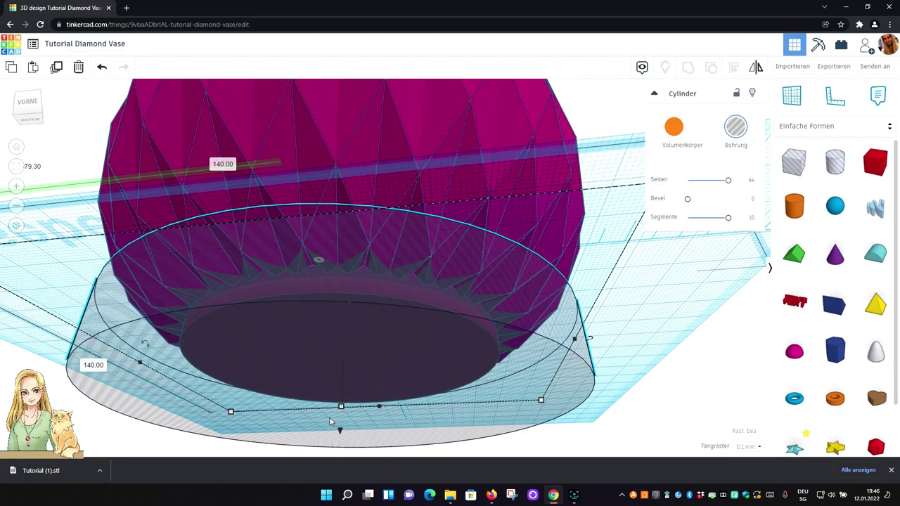
right_drag(636, 392, 587, 358)
scroll(473, 355, up, 3)
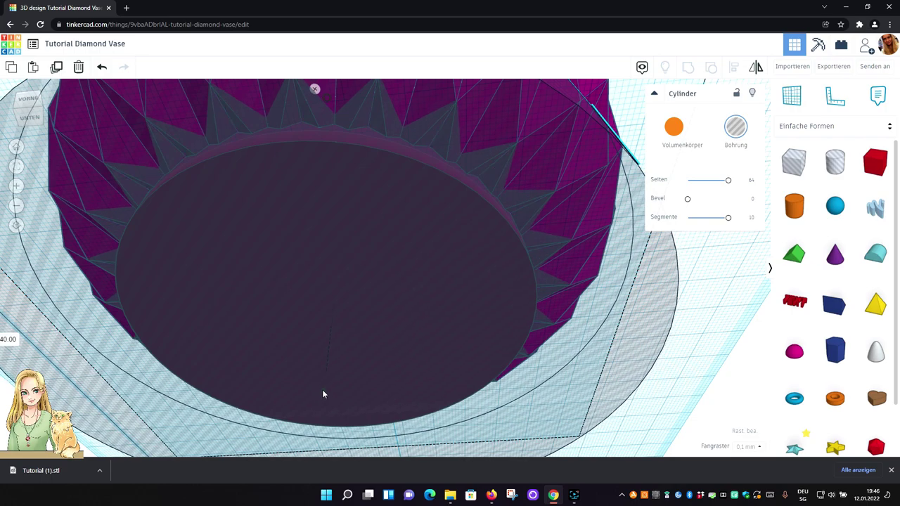
click(322, 391)
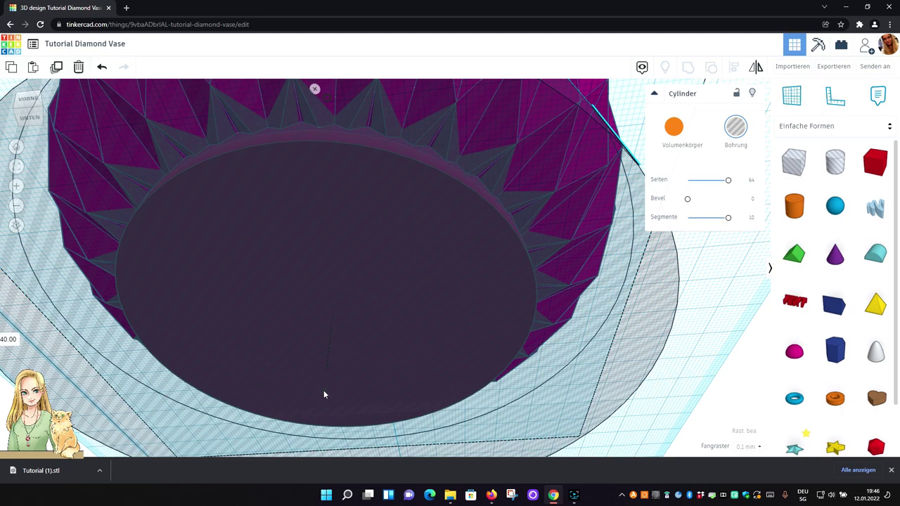
right_drag(658, 340, 749, 304)
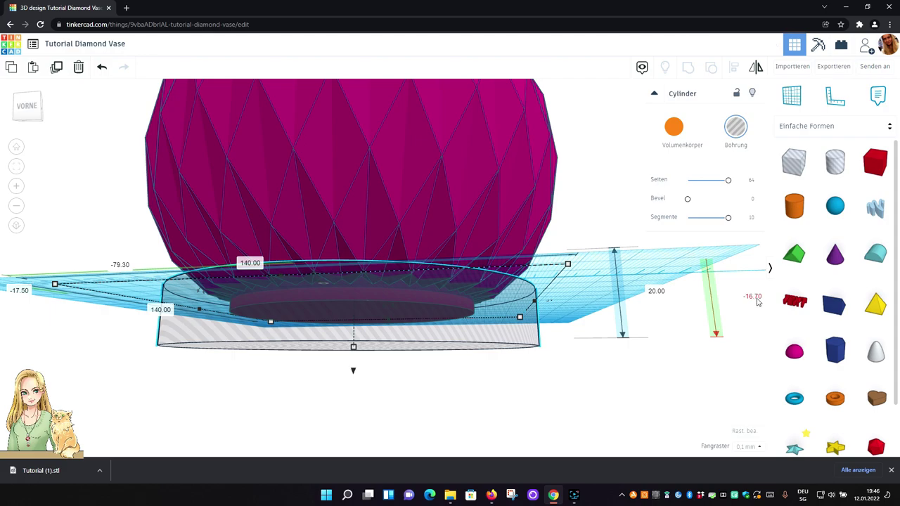
scroll(757, 301, down, 2)
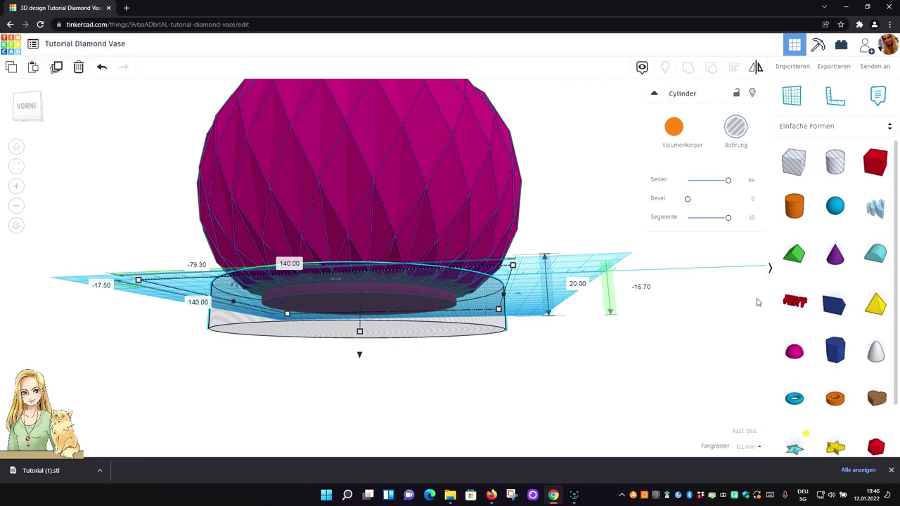
right_drag(601, 378, 637, 300)
click(629, 271)
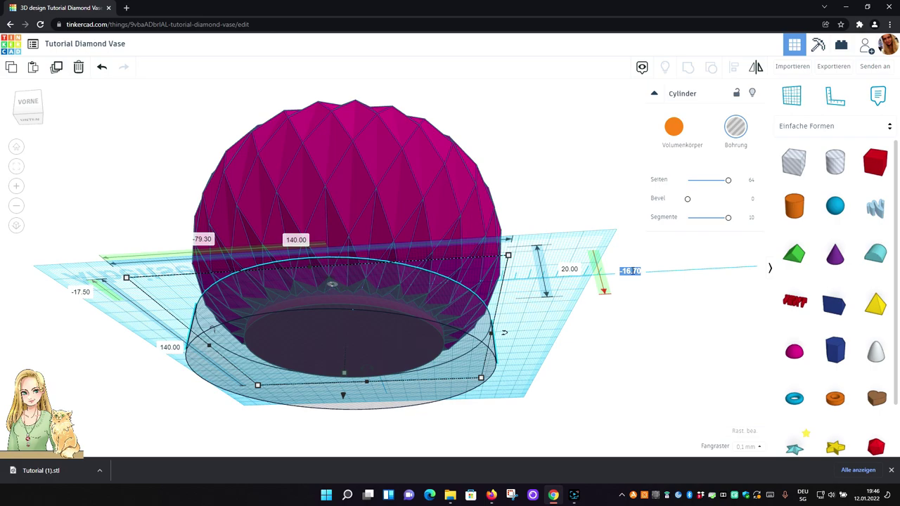
- Set the hole cylinder's elevation to -16.5 and zoom to check it
key(BackSpace)
text(-16.5)
key(Return)
right_drag(548, 365, 552, 341)
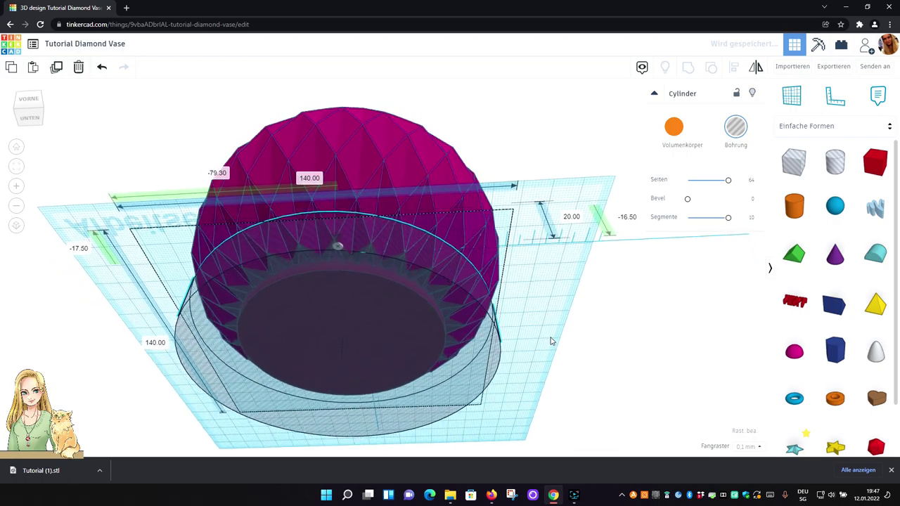
scroll(552, 340, up, 10)
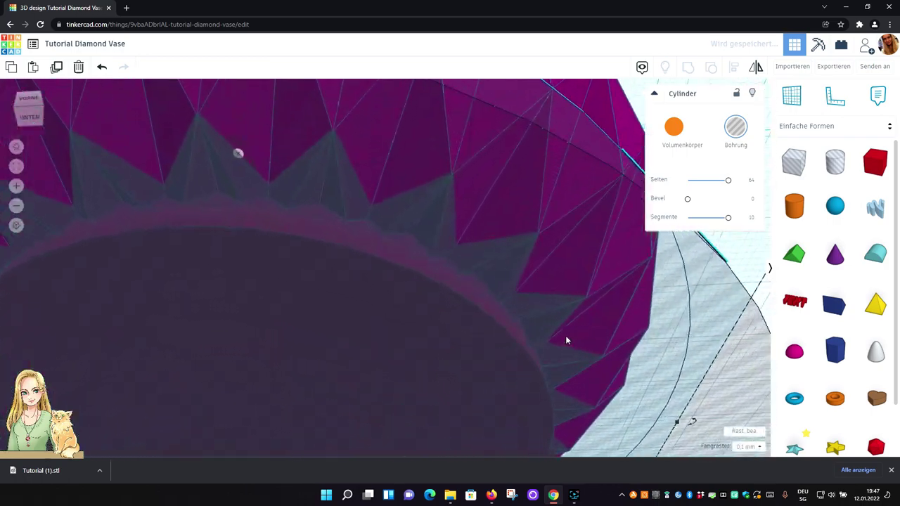
scroll(565, 340, up, 4)
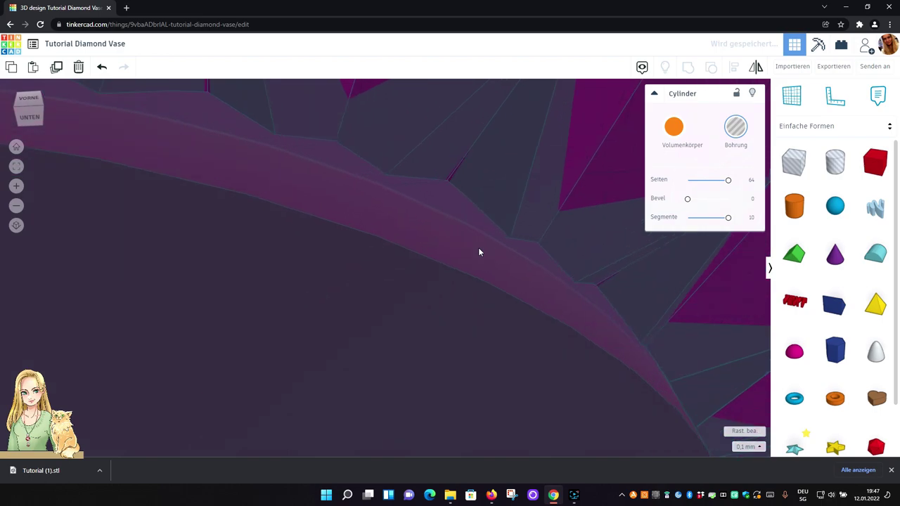
scroll(478, 247, up, 2)
scroll(480, 226, down, 2)
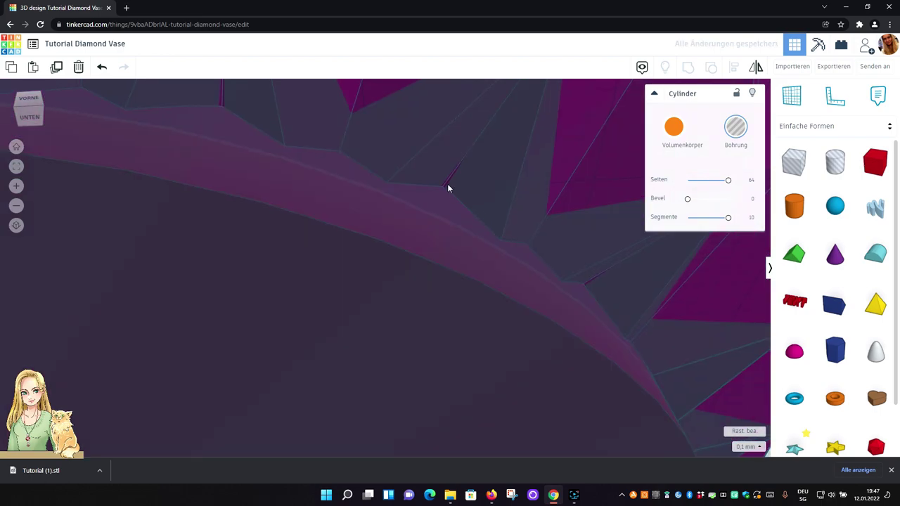
scroll(453, 211, down, 2)
scroll(450, 226, down, 5)
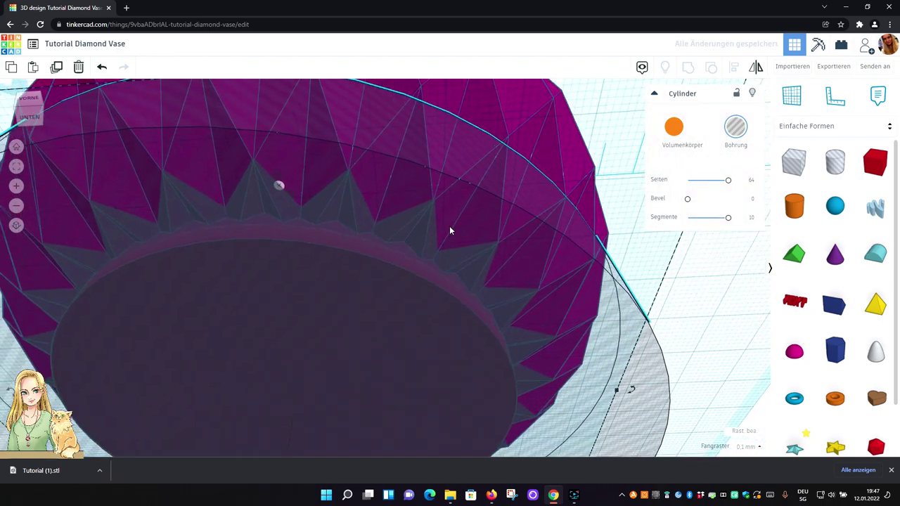
- Change the elevation to -16.40, inspect the vase's underside, and select both shapes
right_drag(533, 326, 629, 357)
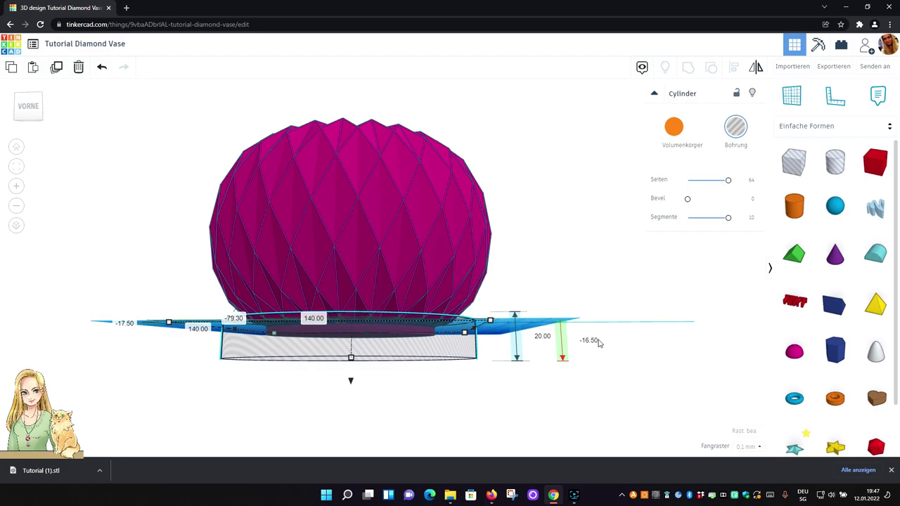
click(597, 342)
text(-16.4)
key(Return)
right_drag(586, 389, 574, 330)
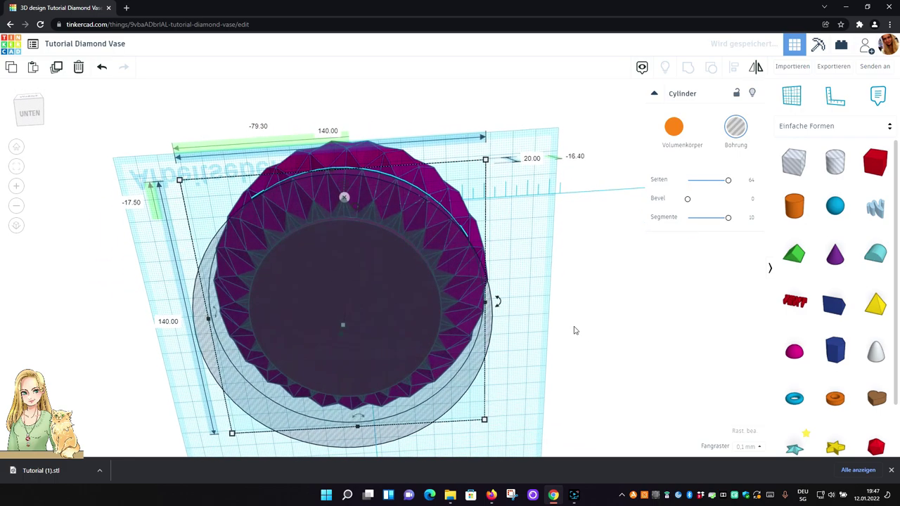
scroll(574, 331, up, 10)
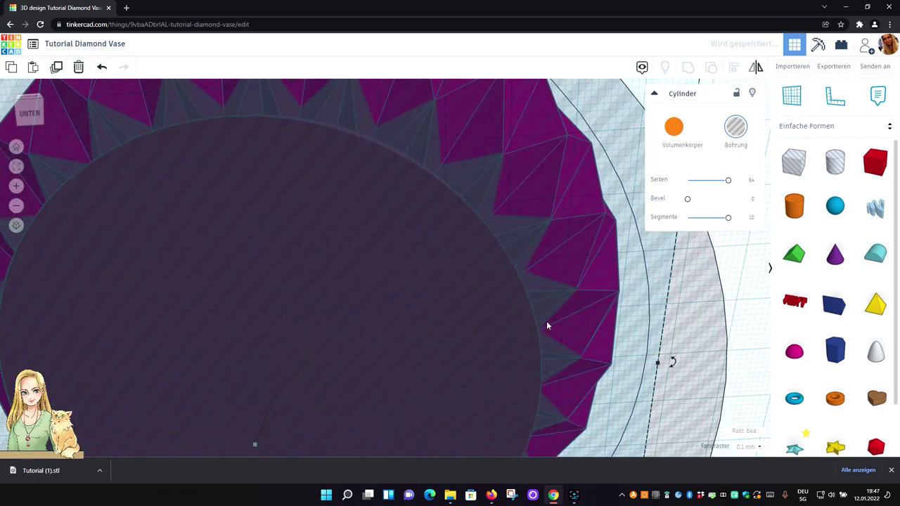
scroll(546, 326, up, 5)
right_drag(534, 293, 506, 315)
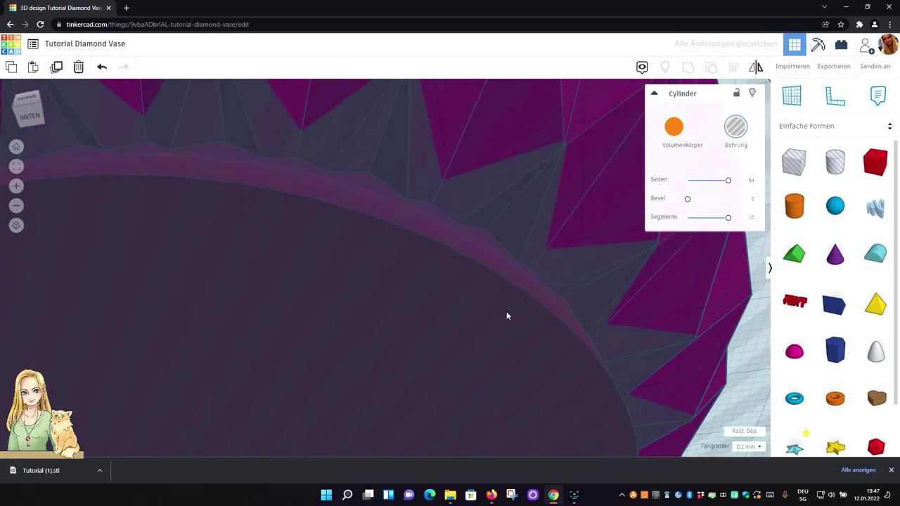
scroll(506, 315, down, 6)
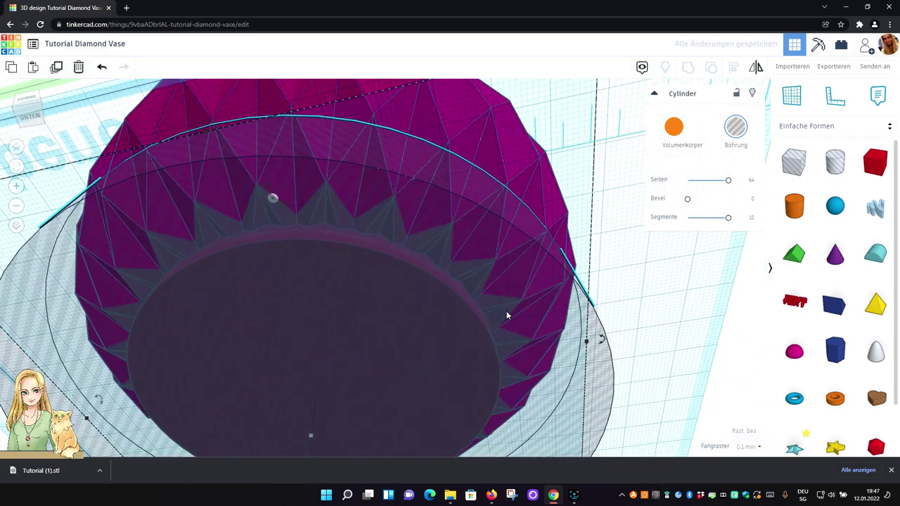
scroll(506, 316, down, 5)
right_drag(554, 274, 592, 374)
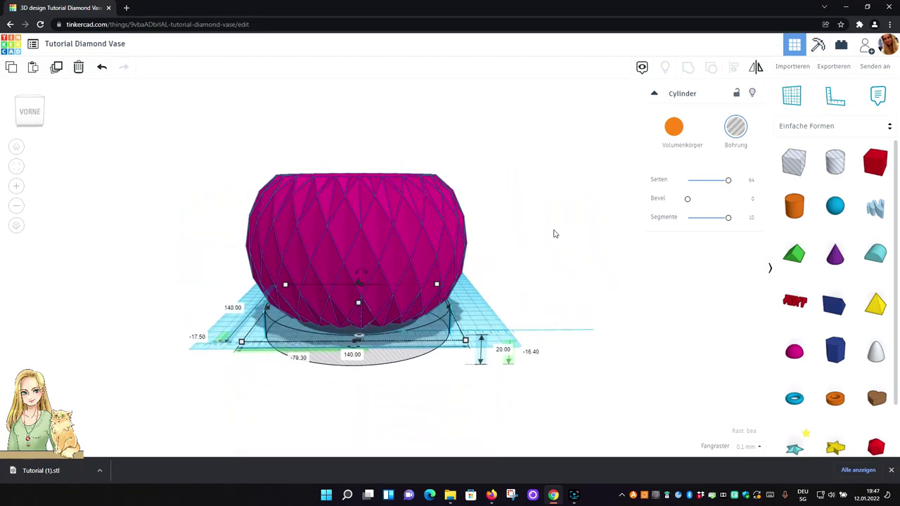
key(ctrl+a)
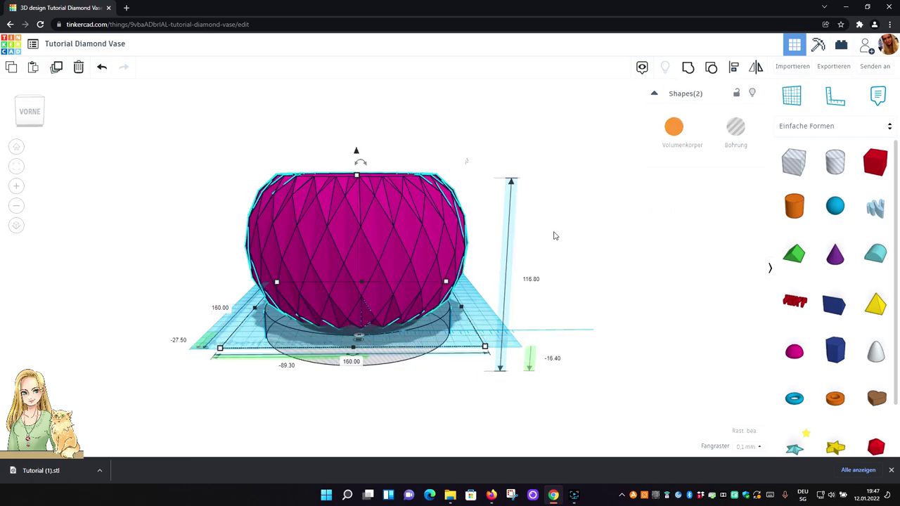
- Group the vase and hollow cylinder into one 160 × 160 × 96.80 shape, checking the recessed underside
click(688, 68)
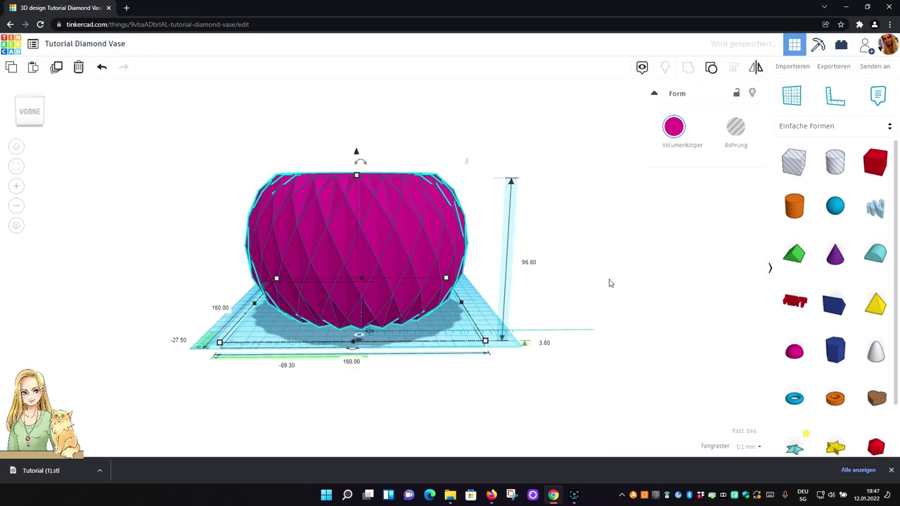
right_drag(570, 333, 594, 237)
scroll(599, 302, up, 8)
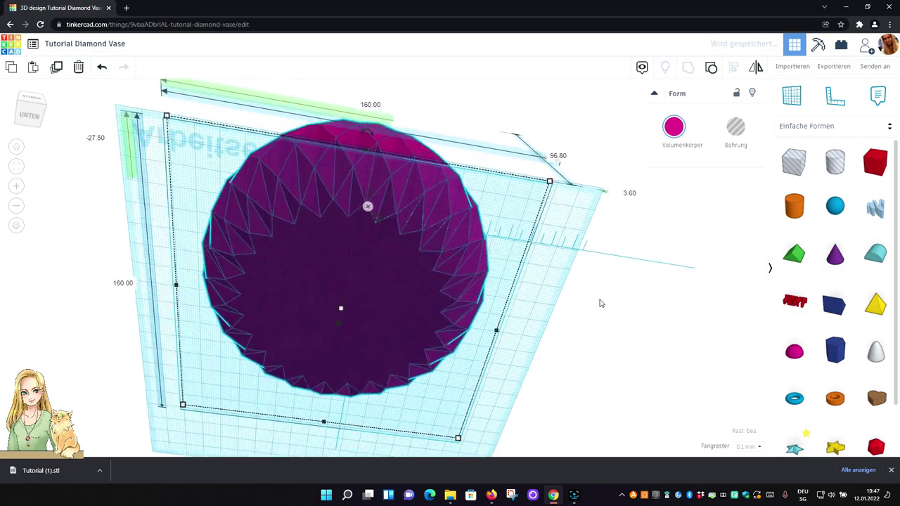
scroll(600, 303, up, 2)
scroll(598, 302, down, 10)
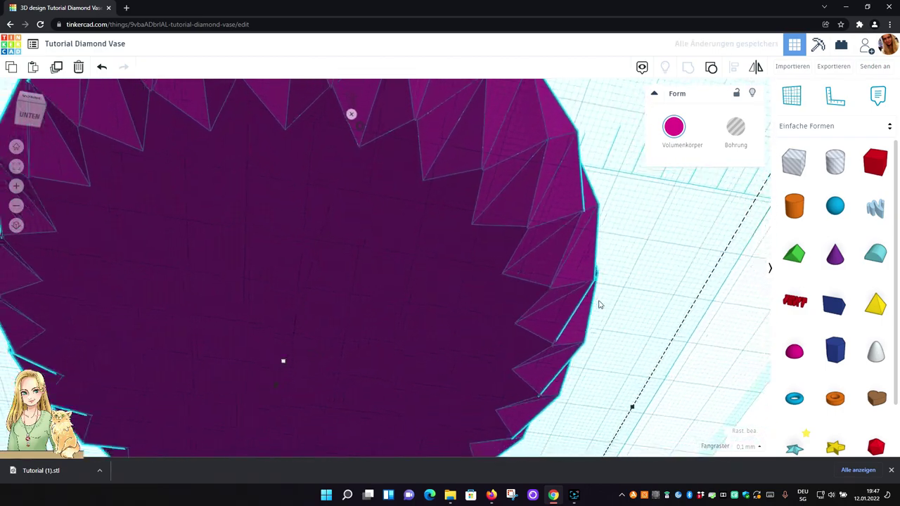
right_drag(600, 303, 599, 363)
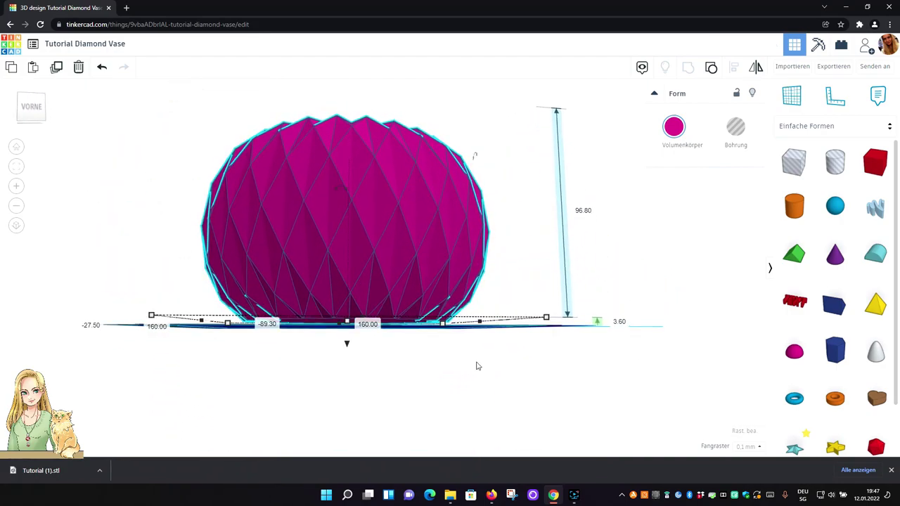
click(451, 367)
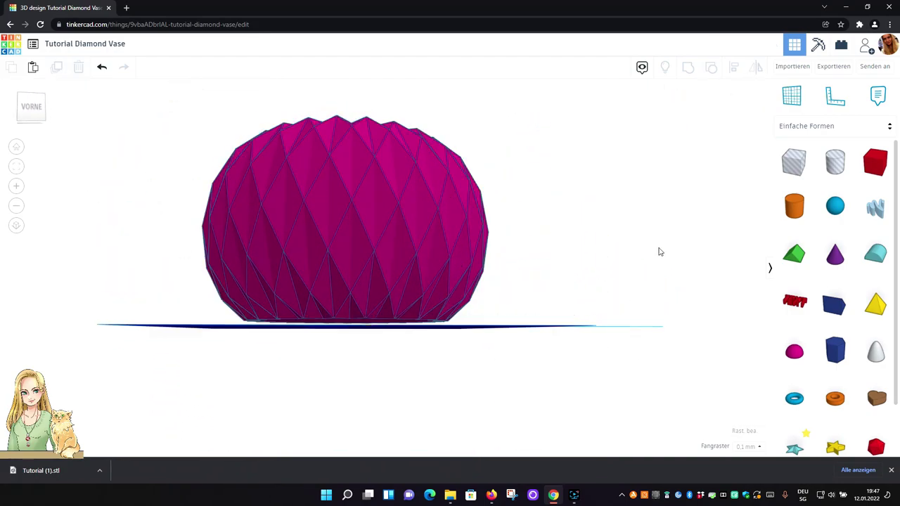
right_drag(591, 222, 574, 232)
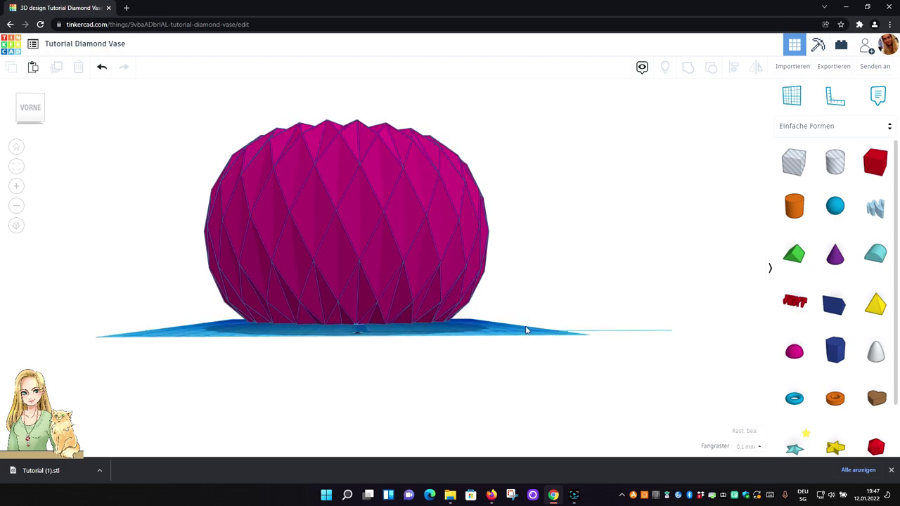
right_drag(509, 358, 536, 337)
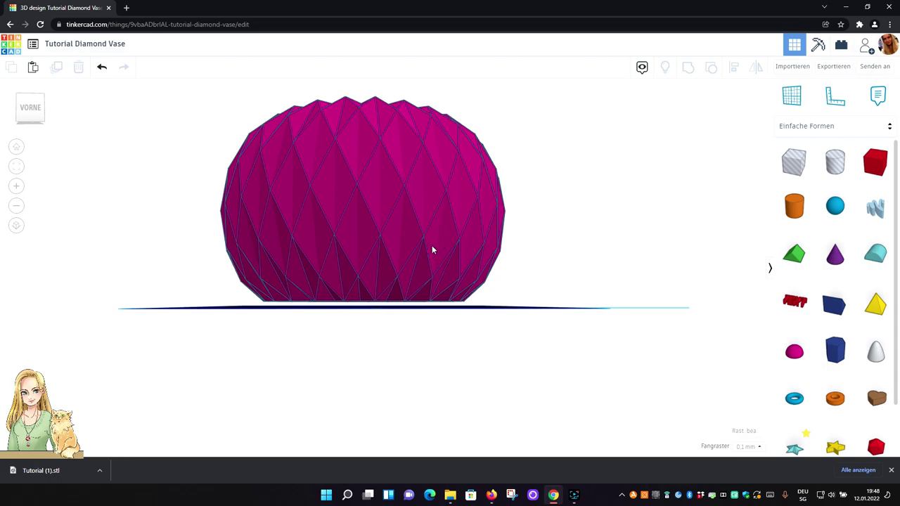
right_drag(566, 197, 566, 194)
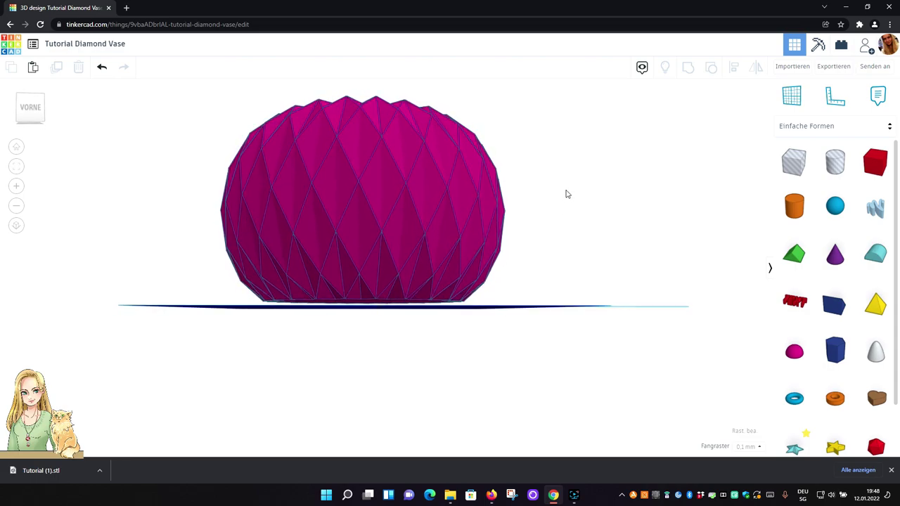
click(379, 184)
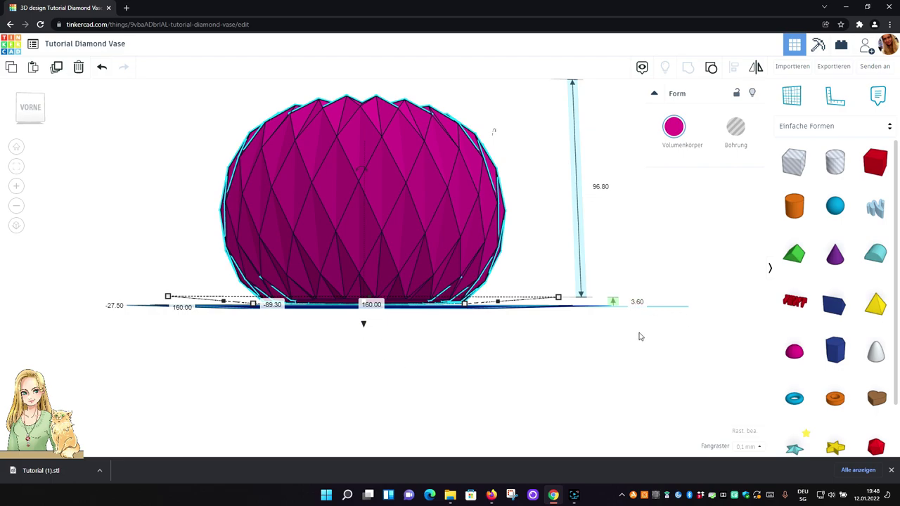
- Change the grouped vase's elevation from 3.60 to 0 so it rests on the workplane
click(638, 303)
text(0)
key(Return)
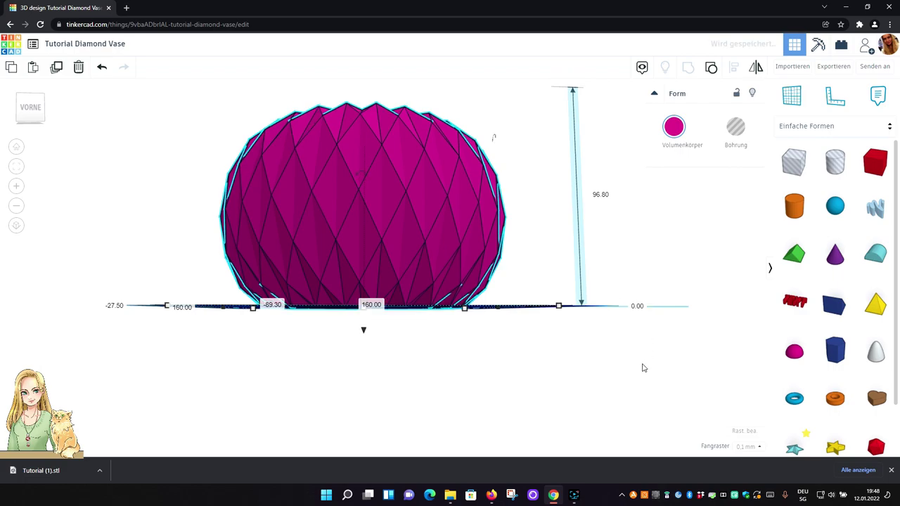
- Orbit to view the vase's top from above, then deselect it
right_drag(555, 381, 544, 431)
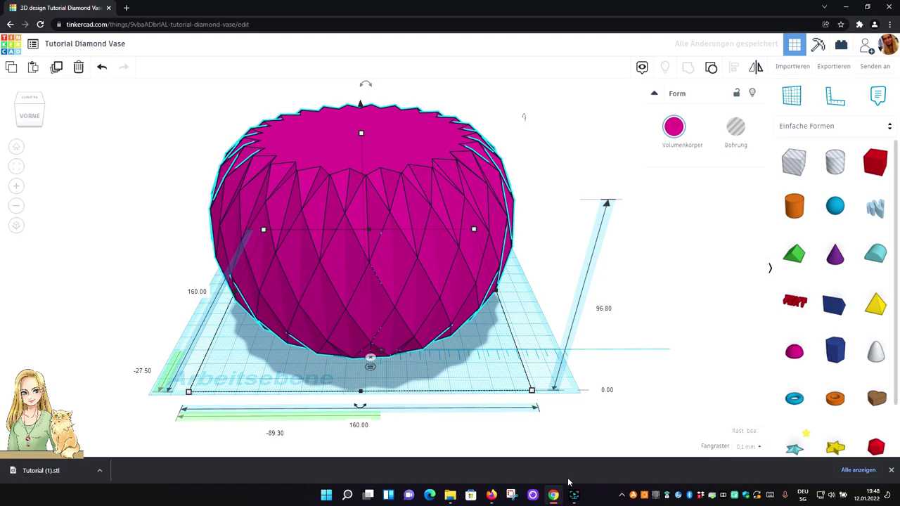
click(590, 436)
right_drag(610, 355, 605, 361)
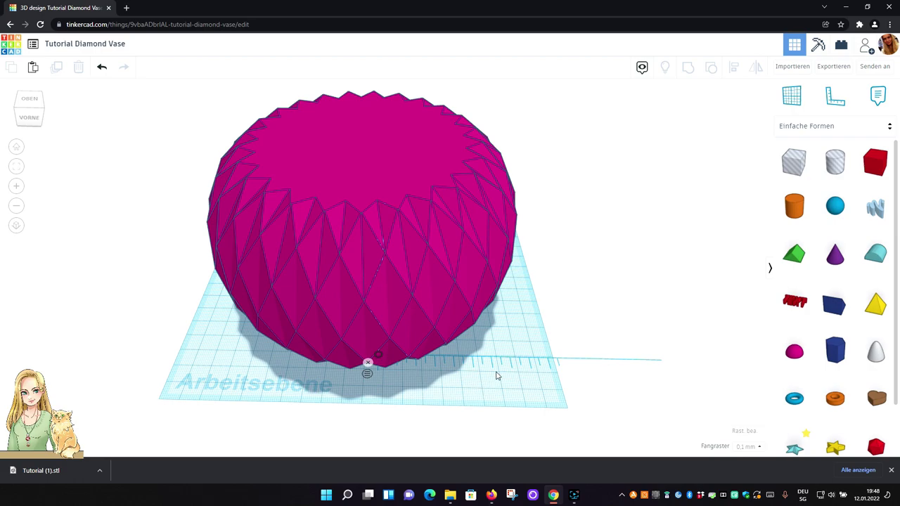
click(443, 295)
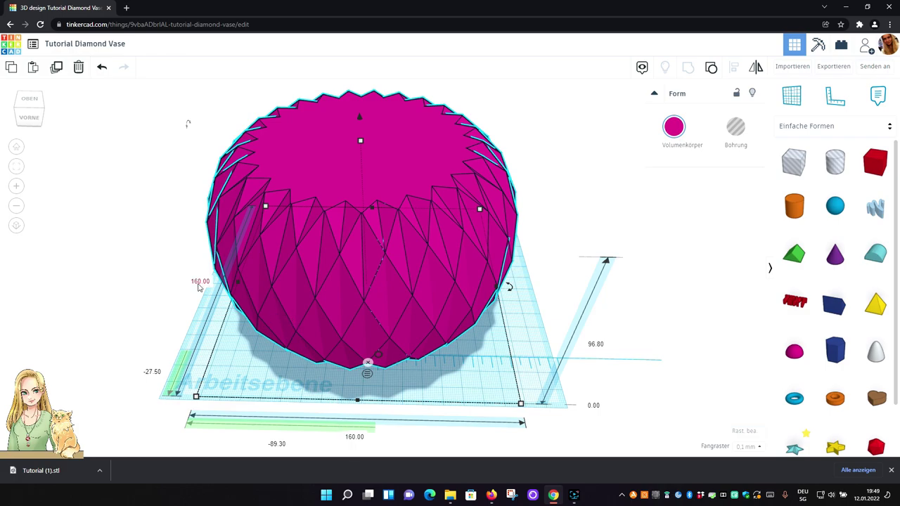
click(537, 140)
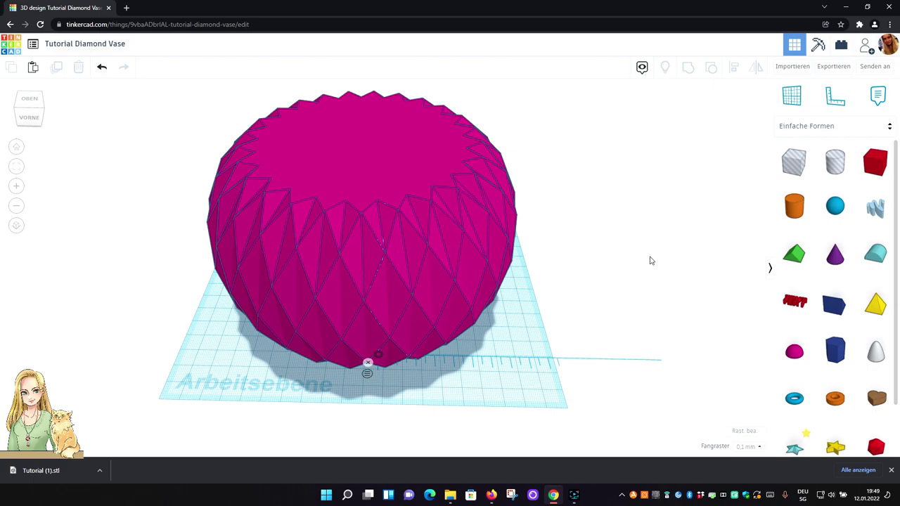
- Duplicate the pink faceted vase with Copy and Paste
right_drag(582, 329, 593, 282)
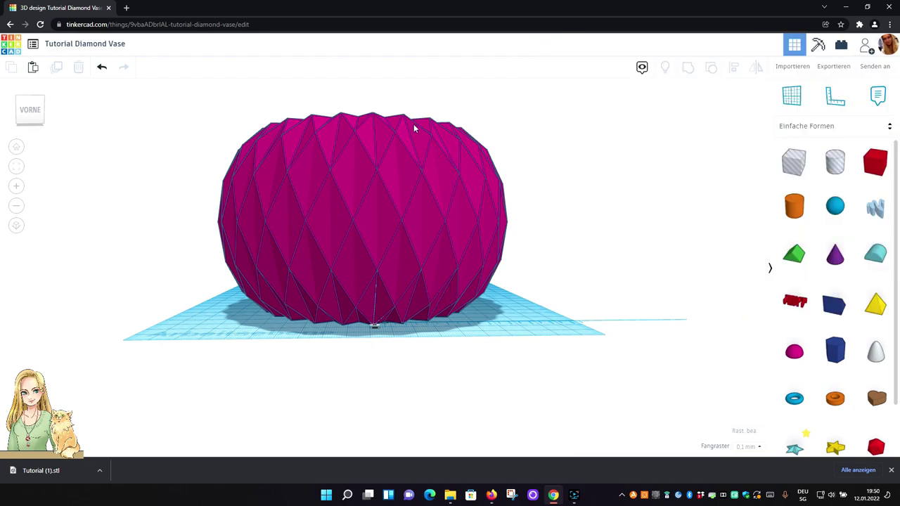
right_drag(541, 267, 589, 293)
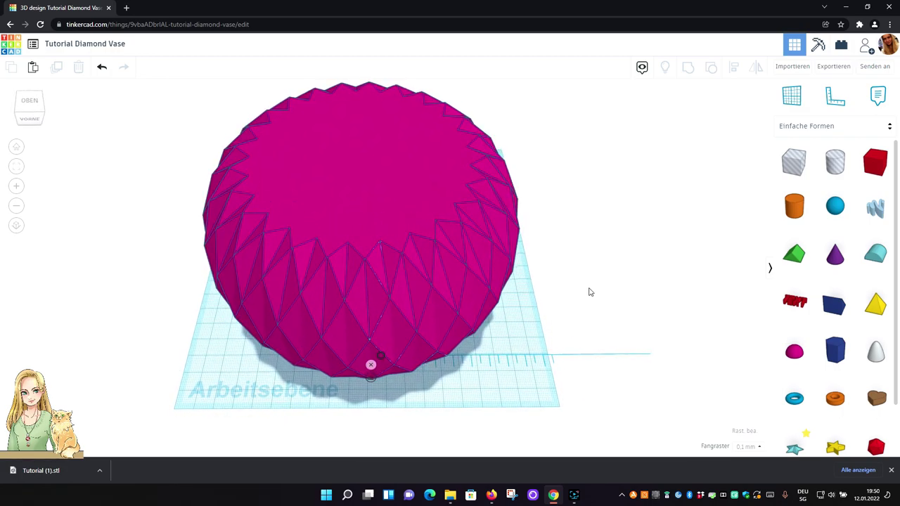
mouse_move(586, 245)
right_down()
mouse_move(577, 271)
mouse_move(581, 225)
mouse_move(577, 247)
right_up()
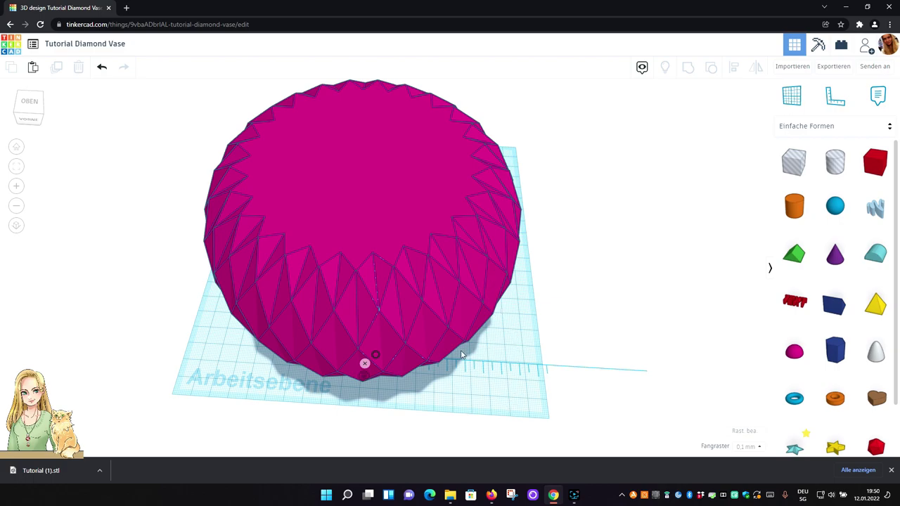
right_drag(566, 314, 541, 232)
right_drag(536, 305, 492, 316)
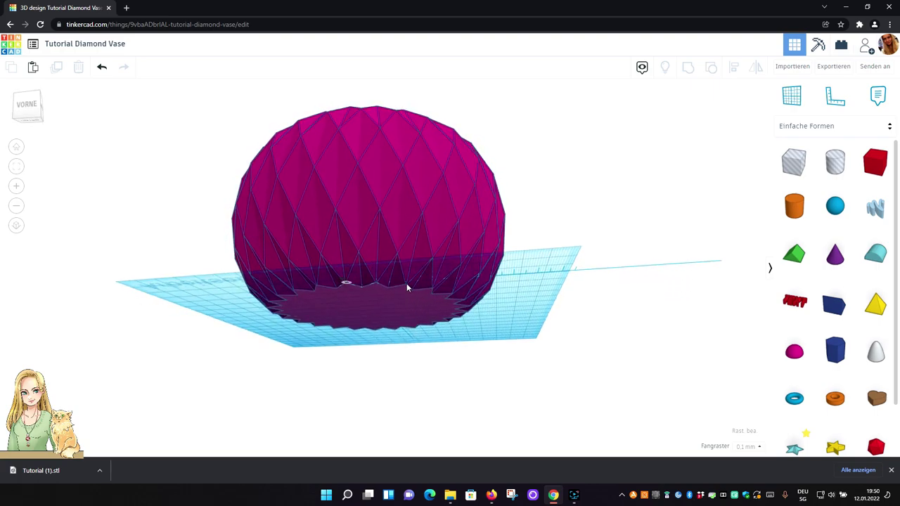
right_drag(412, 312, 463, 343)
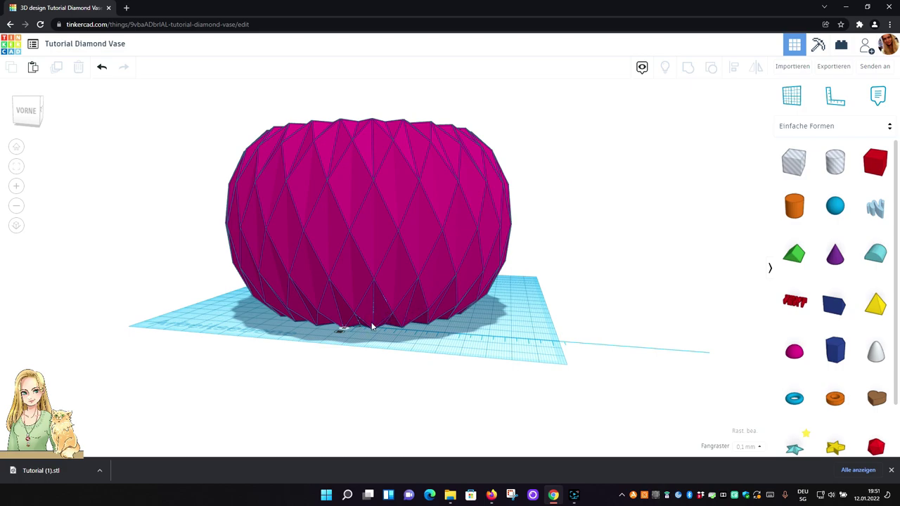
right_drag(532, 312, 457, 293)
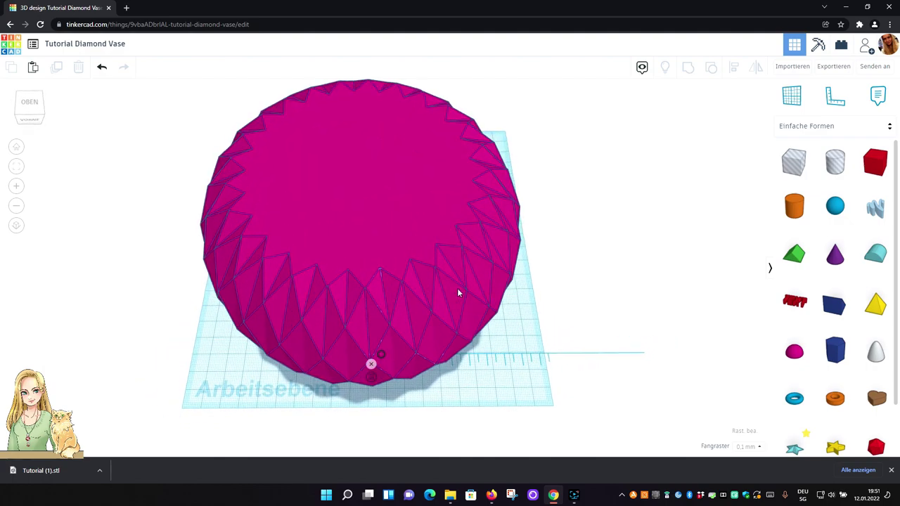
click(373, 208)
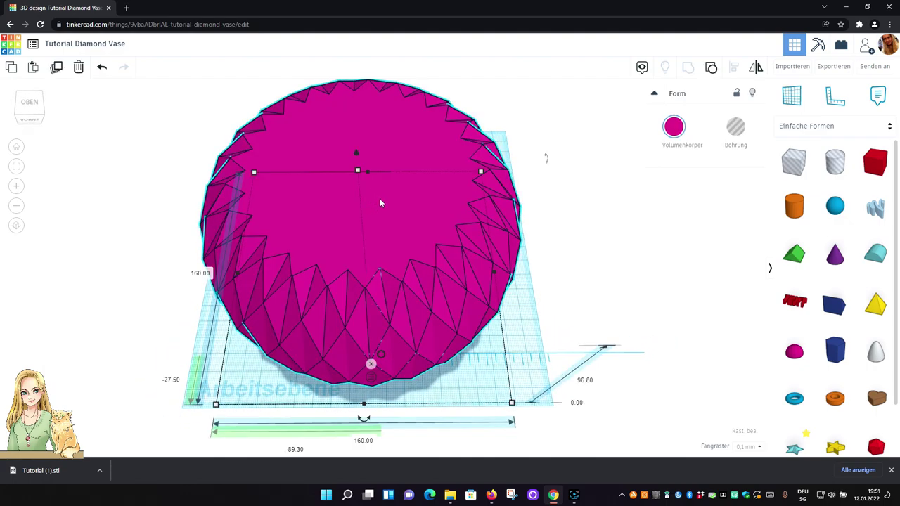
click(12, 72)
click(33, 70)
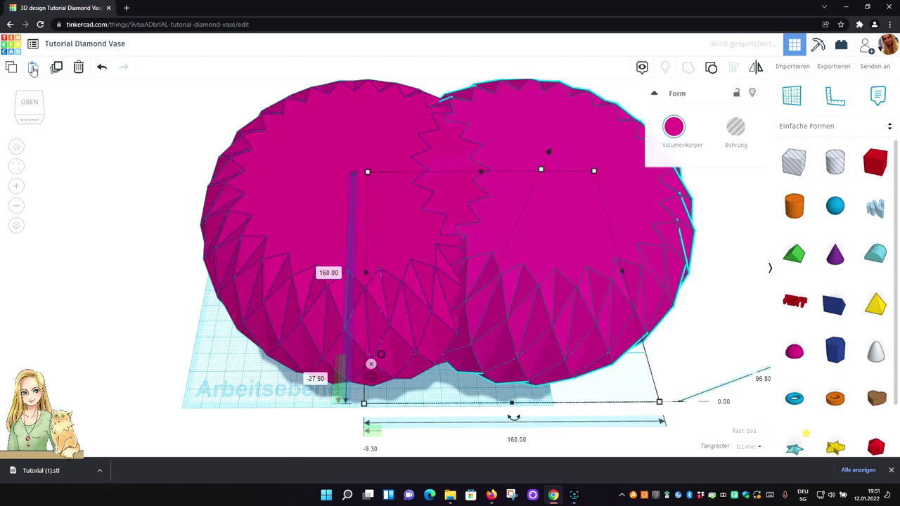
- Colour the duplicate yellow and place it to the left of the pink original
click(673, 129)
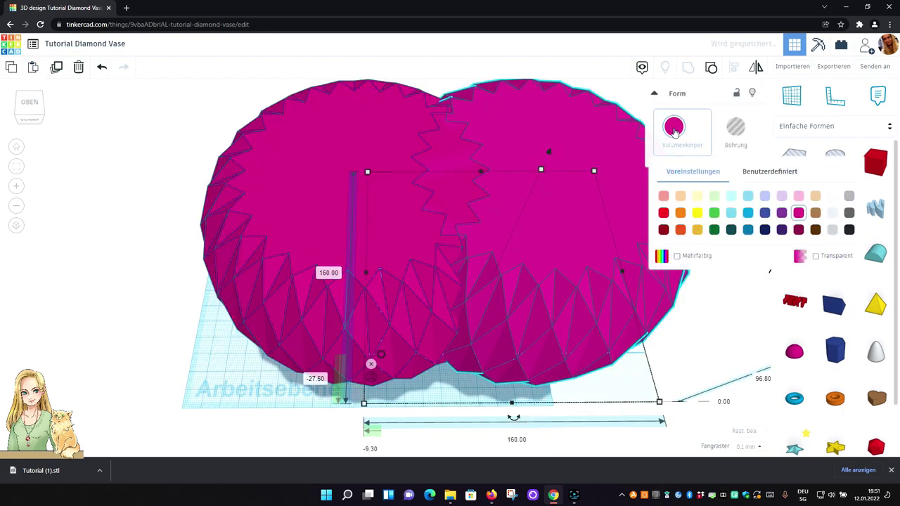
click(697, 213)
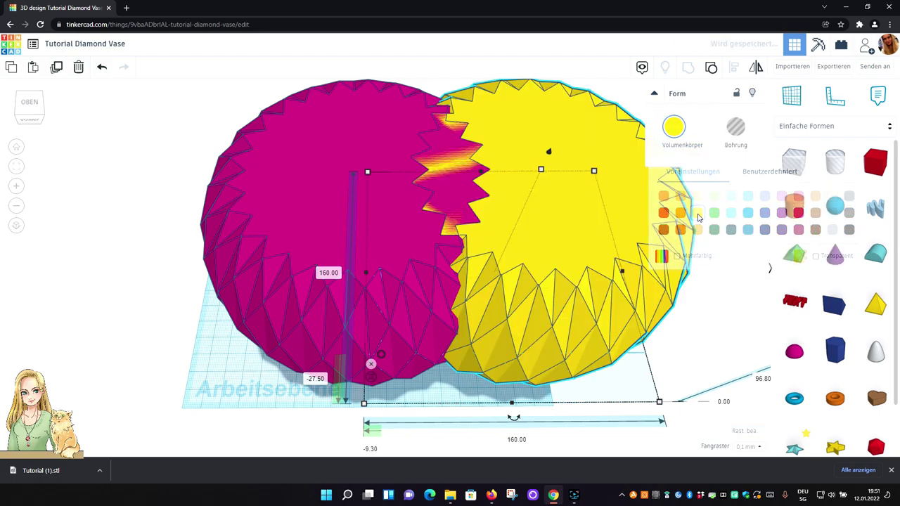
scroll(712, 277, down, 3)
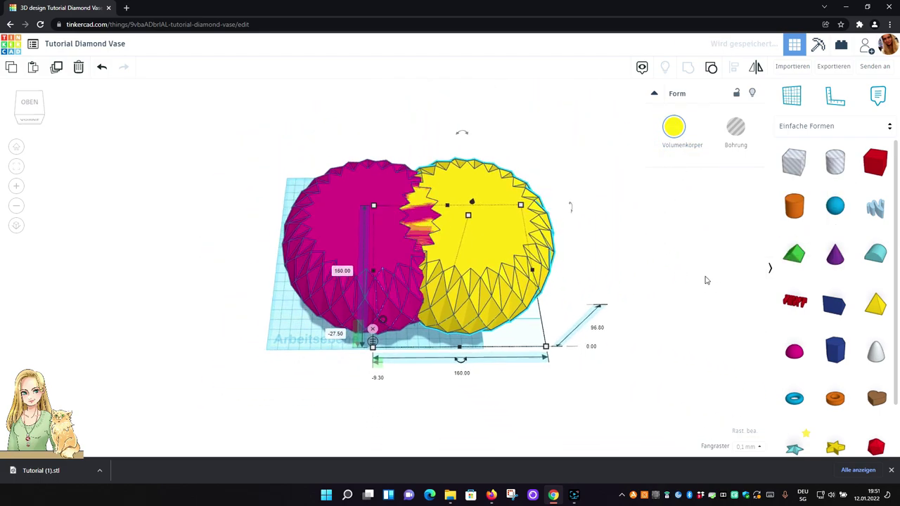
click(667, 239)
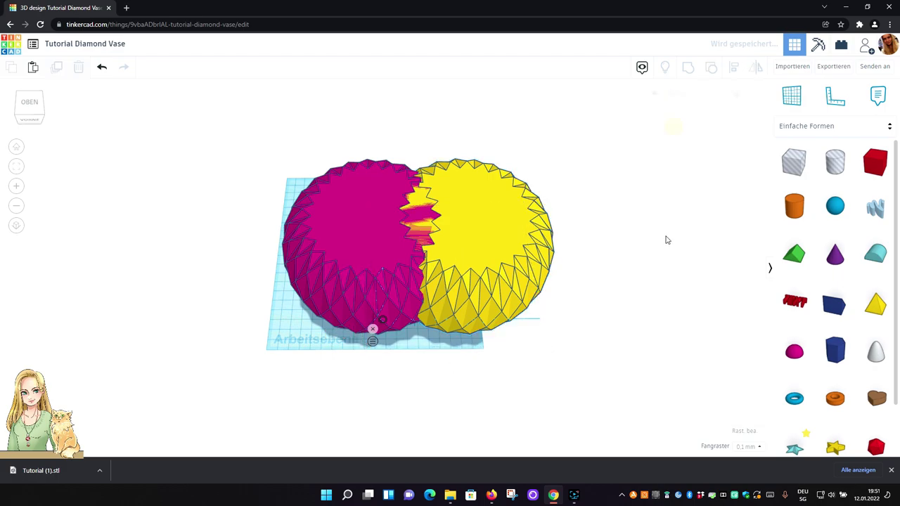
drag(503, 214, 138, 295)
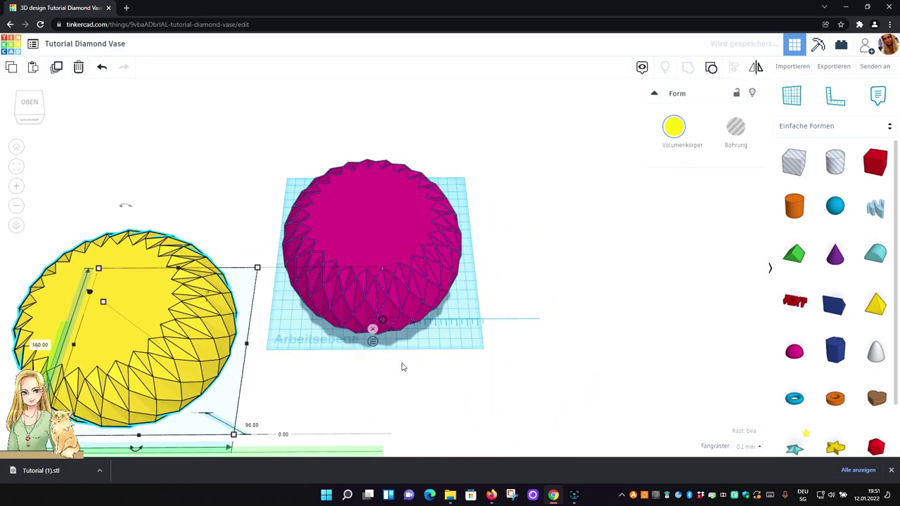
middle_drag(396, 375, 661, 300)
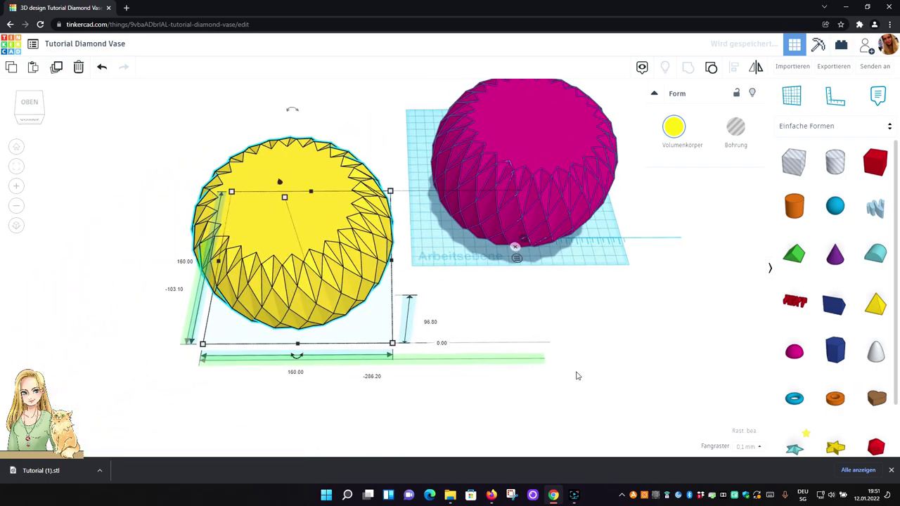
- Resize the yellow copy's width and length from 160 to 158.20 mm each
click(295, 372)
text(158.2)
click(184, 262)
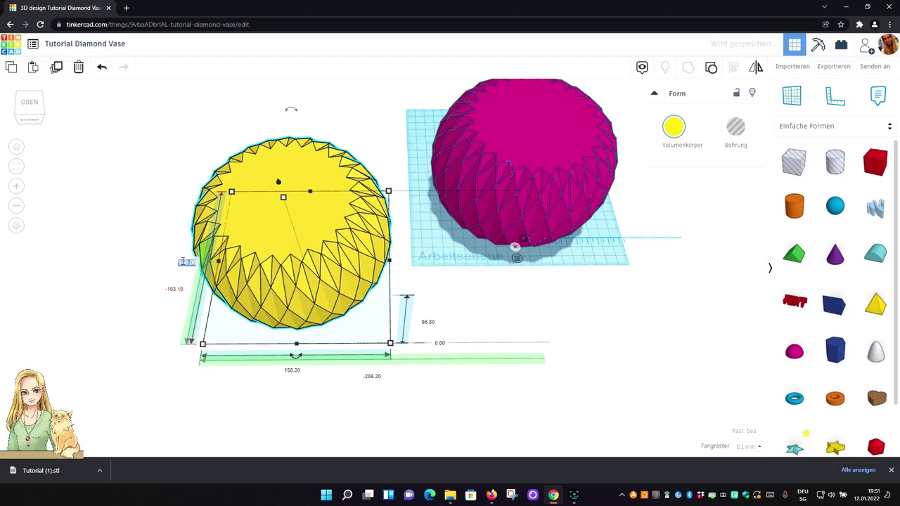
text(158.2)
key(Return)
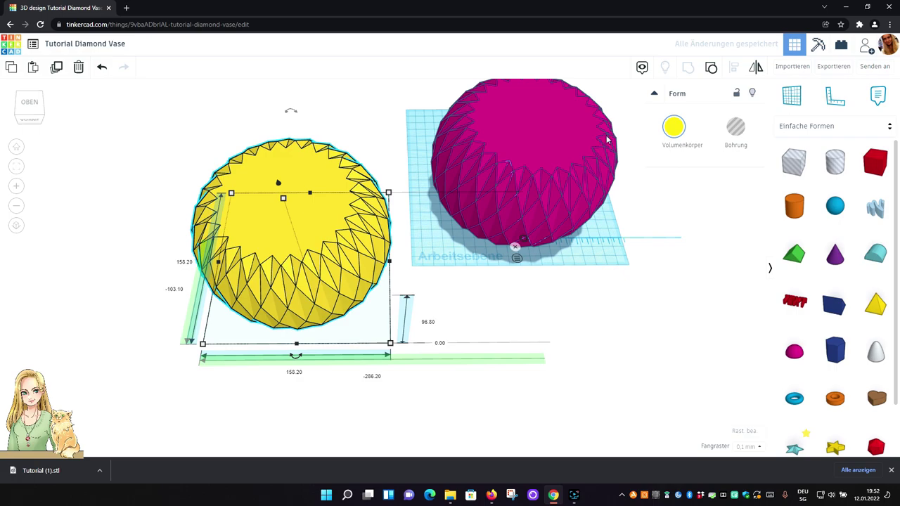
click(570, 305)
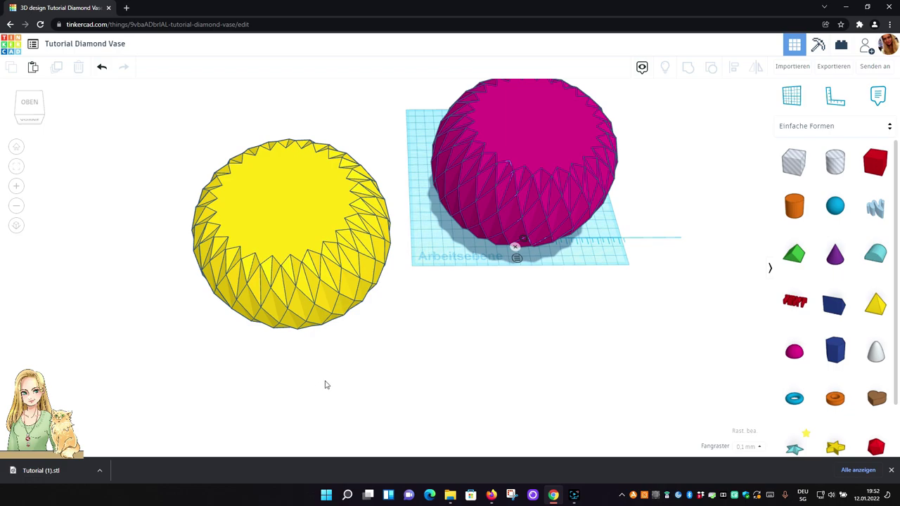
right_drag(383, 369, 356, 300)
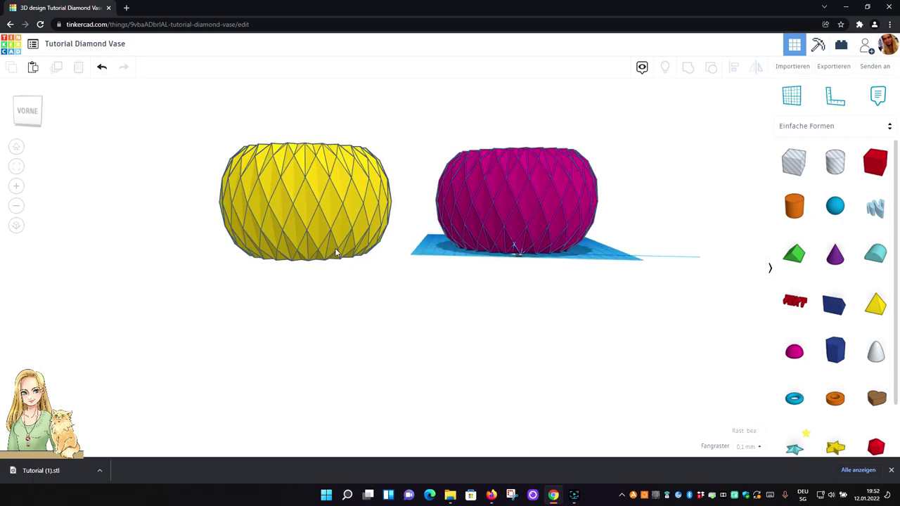
- Set the yellow copy's height to 95 mm
click(307, 187)
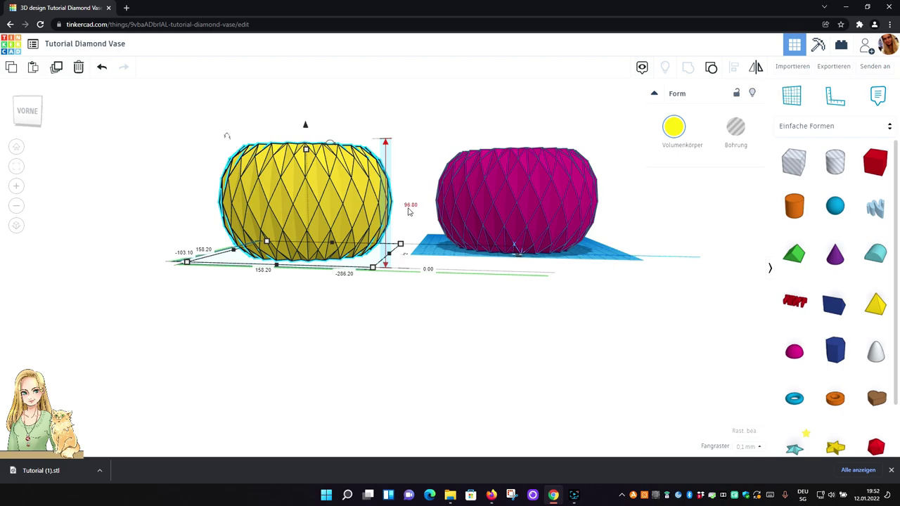
scroll(412, 216, up, 3)
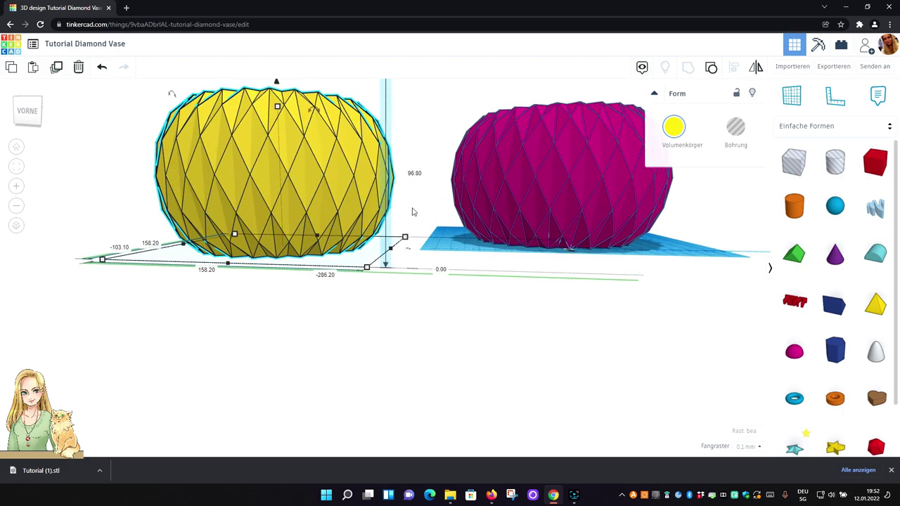
click(415, 174)
text(95)
key(Return)
click(414, 298)
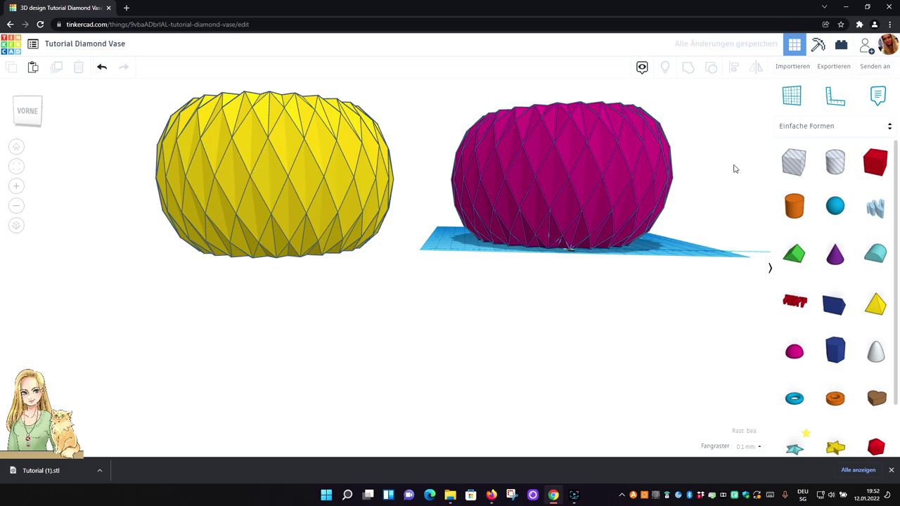
- Toggle the yellow copy to a hole and back to a solid shape
click(290, 167)
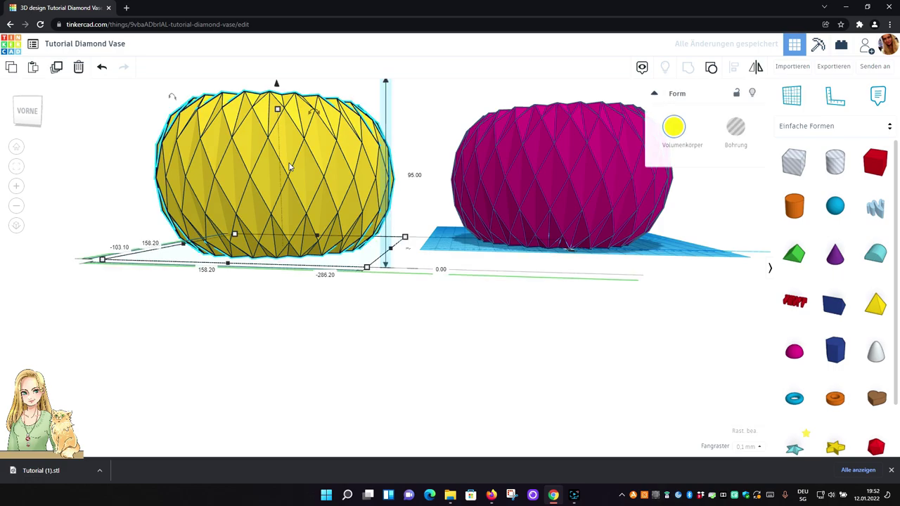
click(735, 129)
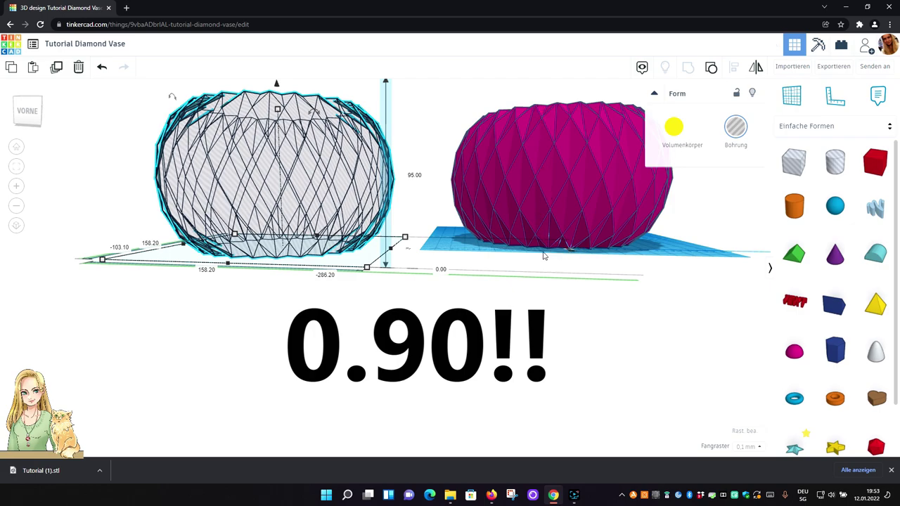
click(673, 126)
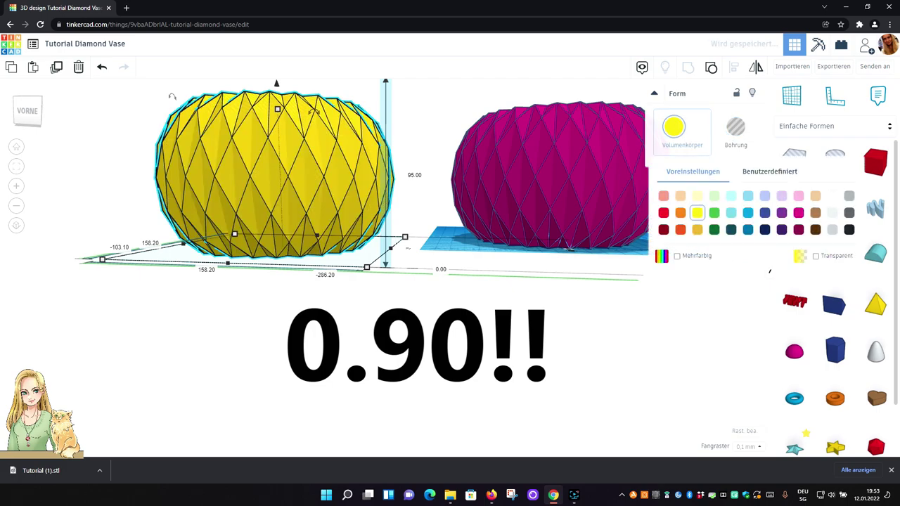
key(Escape)
right_drag(302, 296, 301, 231)
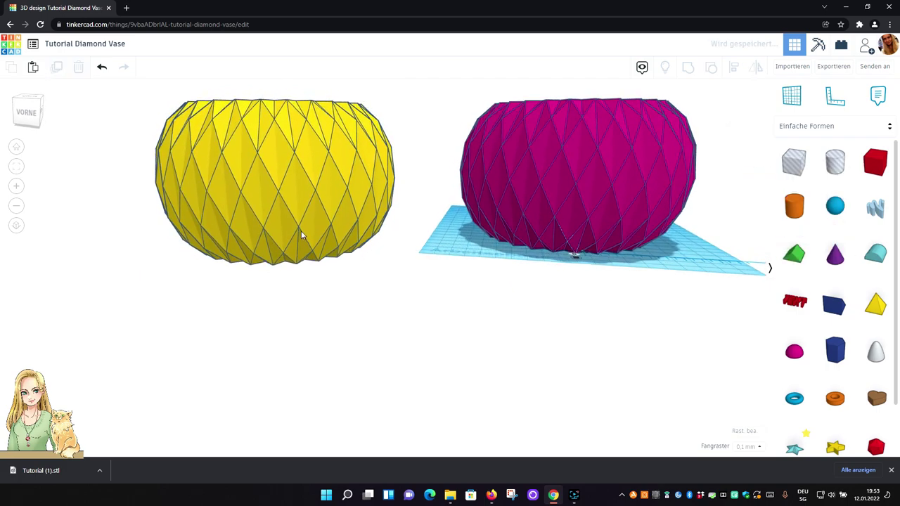
click(278, 183)
right_drag(291, 371, 337, 380)
scroll(406, 363, up, 1)
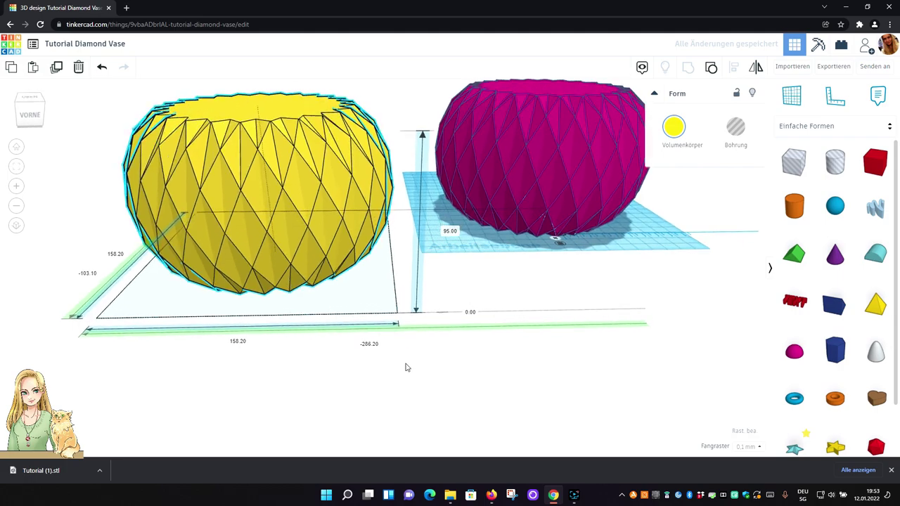
click(682, 277)
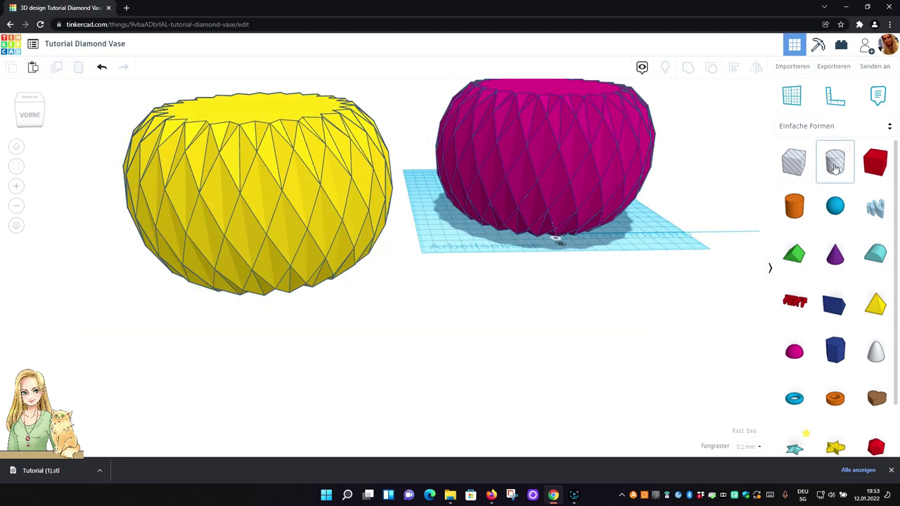
- Add a cylinder with 10 segments and 64 sides
drag(789, 213, 471, 315)
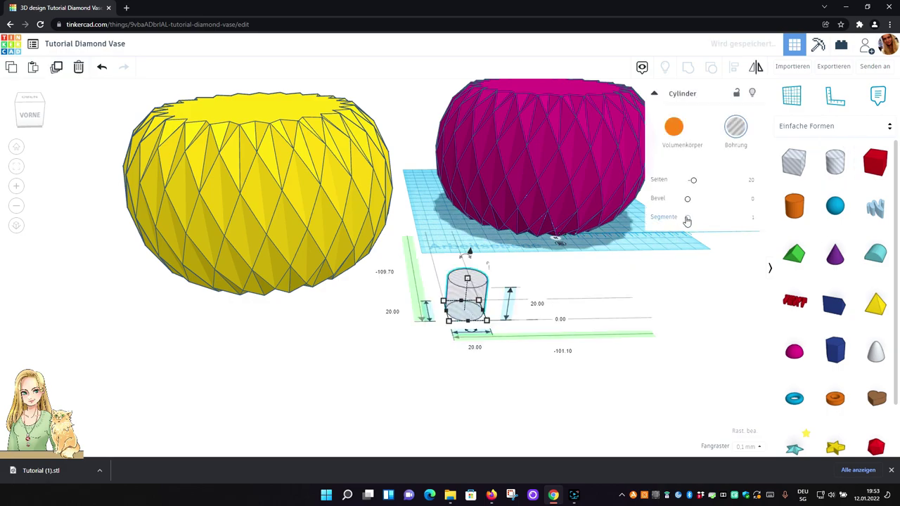
drag(687, 220, 724, 223)
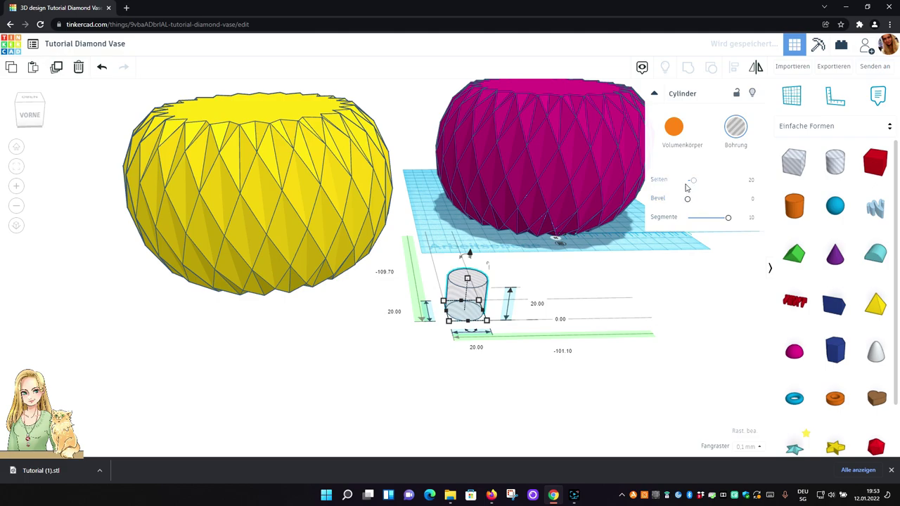
drag(691, 182, 738, 183)
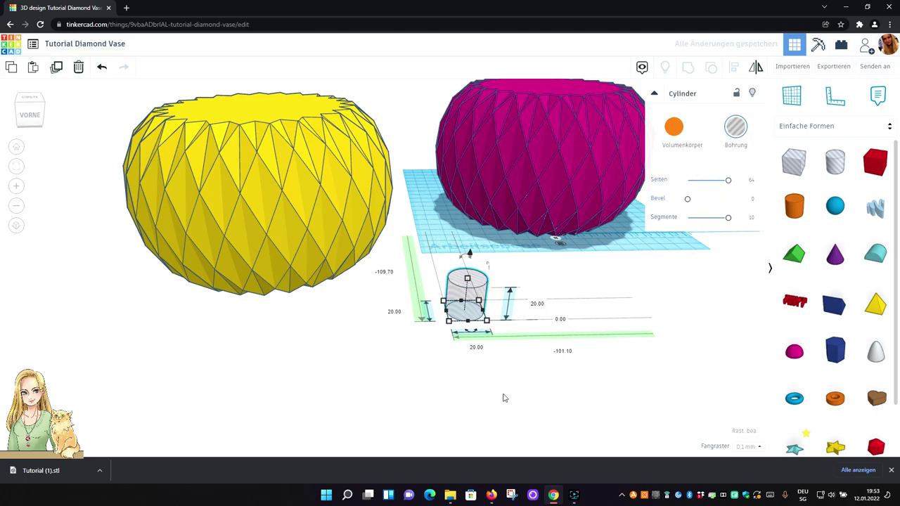
right_drag(509, 383, 502, 370)
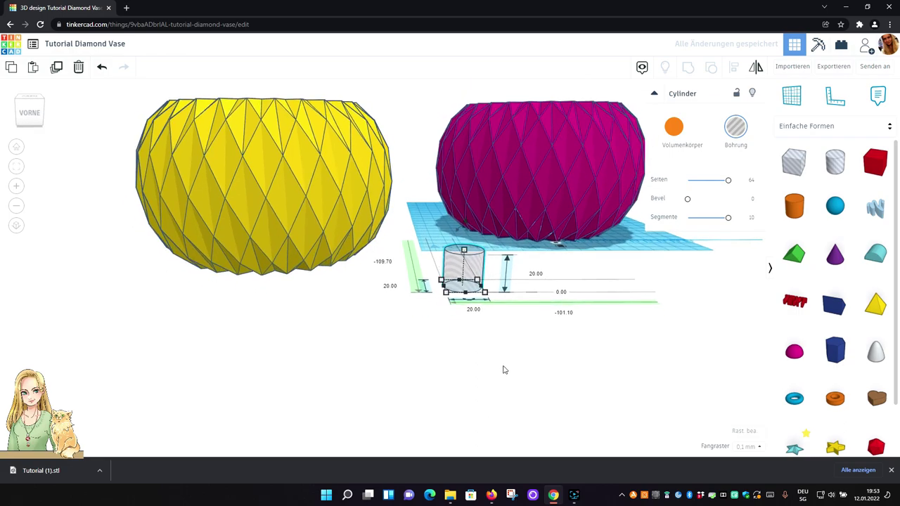
- Size the cylinder into a 140 × 140 mm disc, 1 mm thick
click(537, 274)
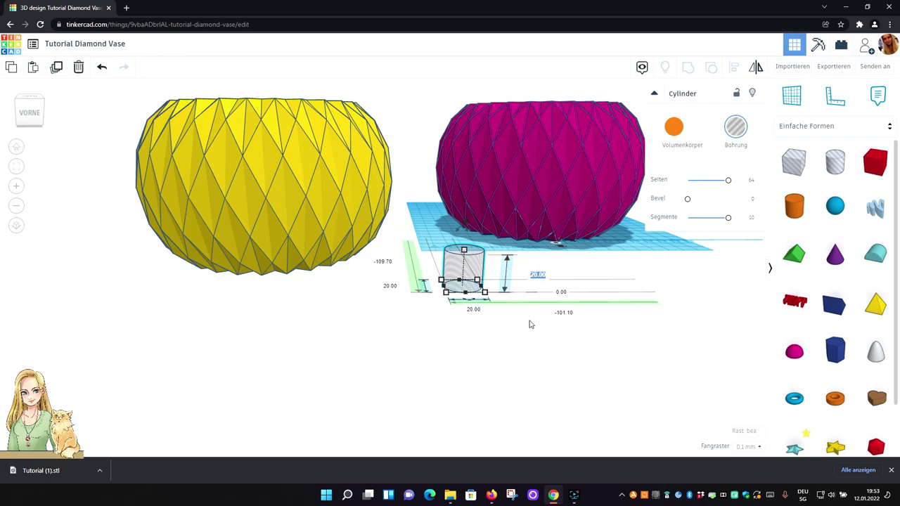
text(1.0)
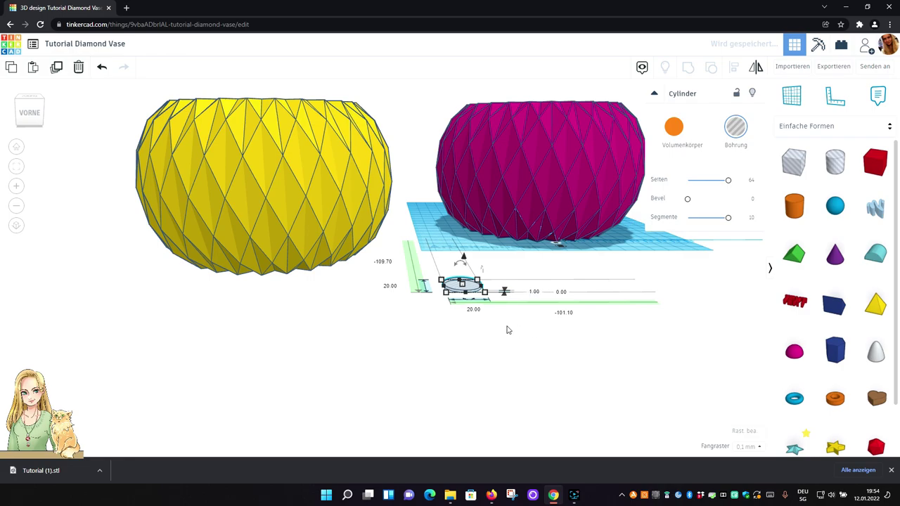
click(474, 309)
text(140)
key(Return)
right_drag(452, 355, 404, 418)
click(404, 418)
click(474, 369)
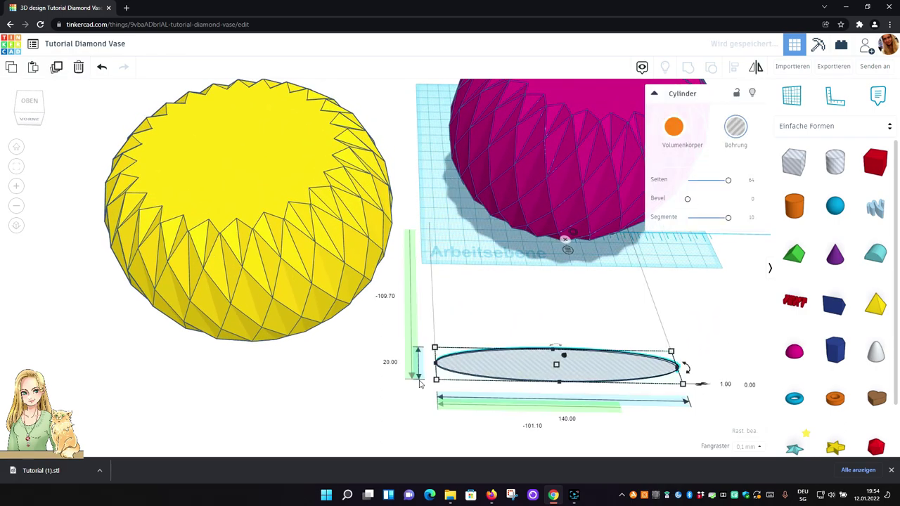
click(390, 362)
text(140)
key(Return)
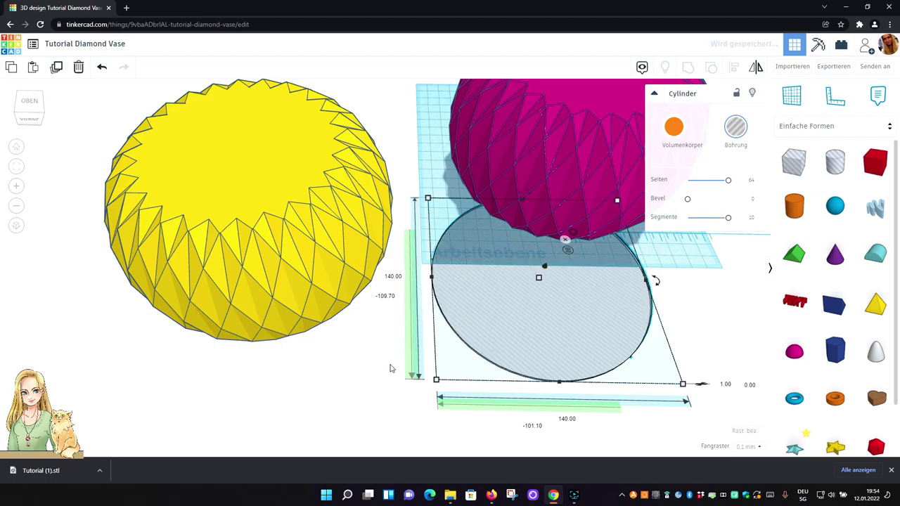
- Move the disc under the yellow vase as its base
right_drag(361, 342, 548, 287)
drag(548, 286, 274, 286)
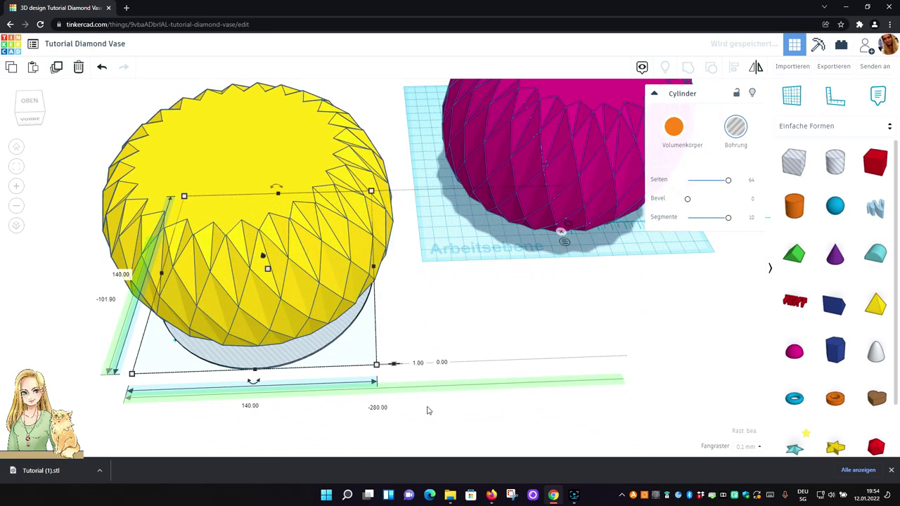
right_drag(455, 424, 453, 409)
key(f)
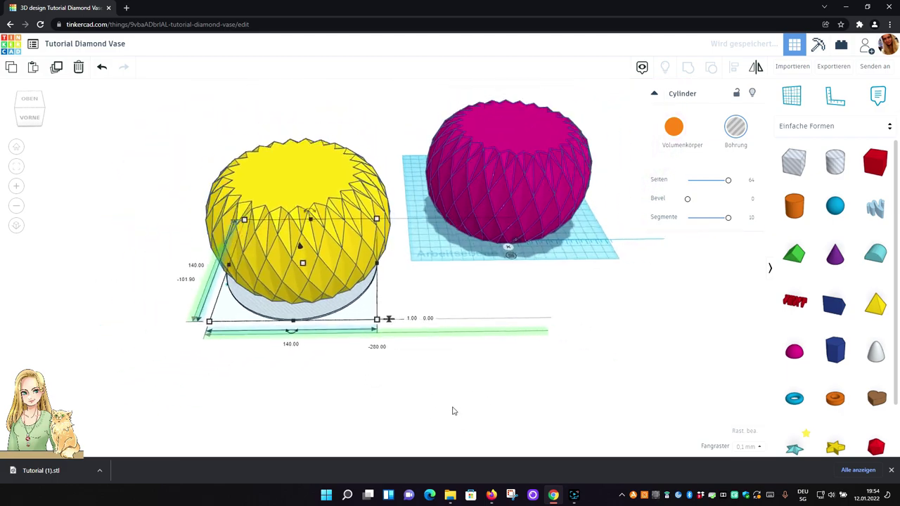
click(452, 413)
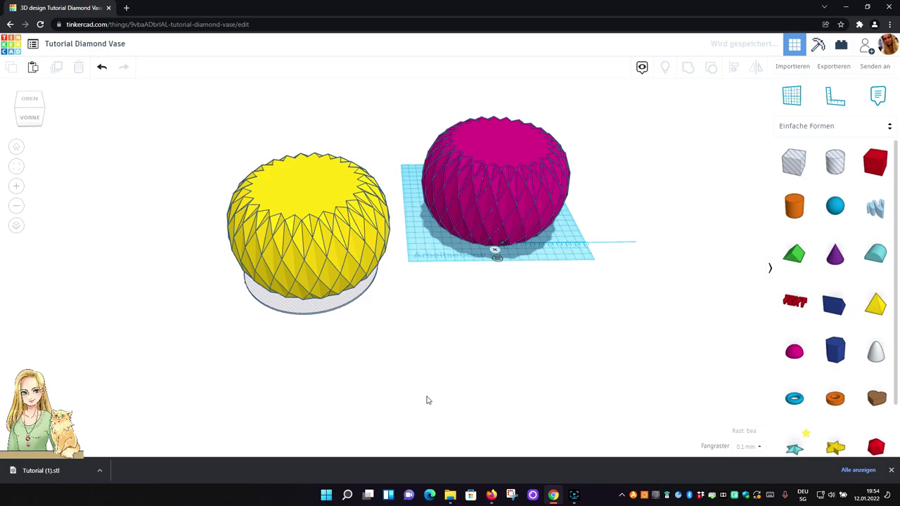
click(319, 248)
- Align the yellow vase centred on its base disc
shift+click(301, 310)
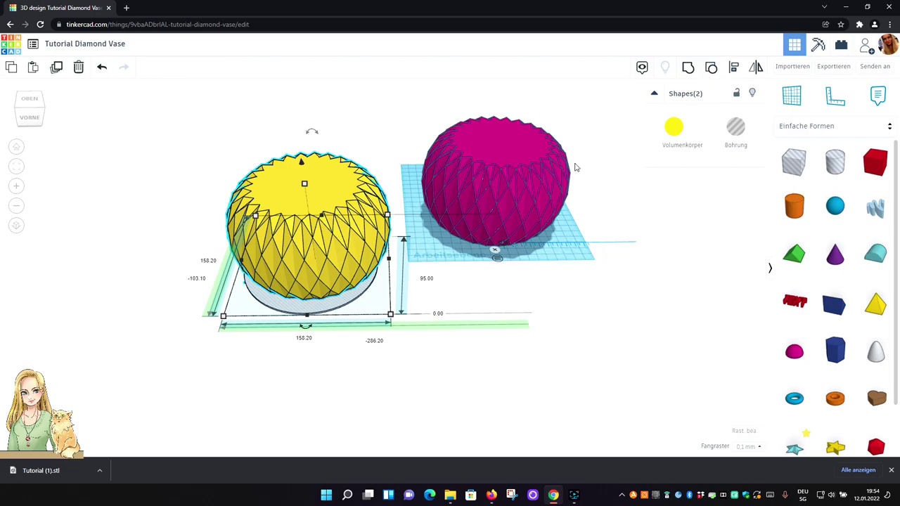
click(733, 69)
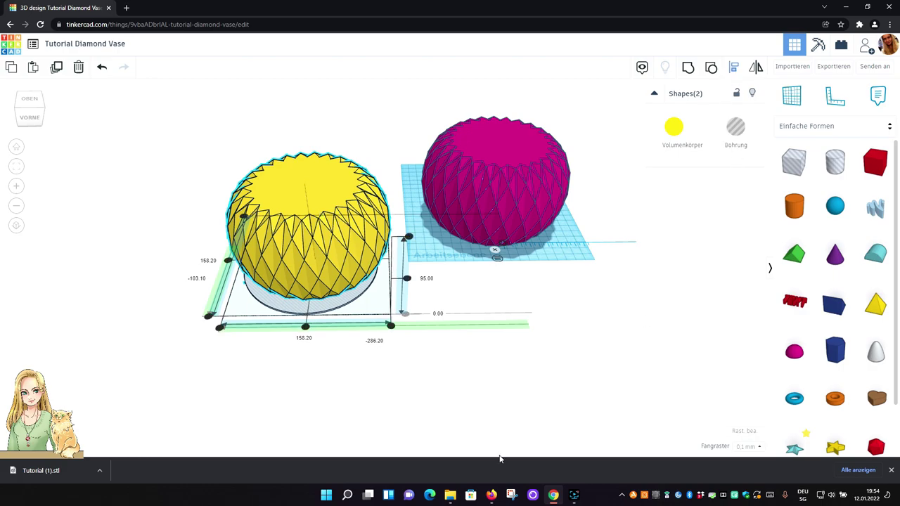
click(303, 327)
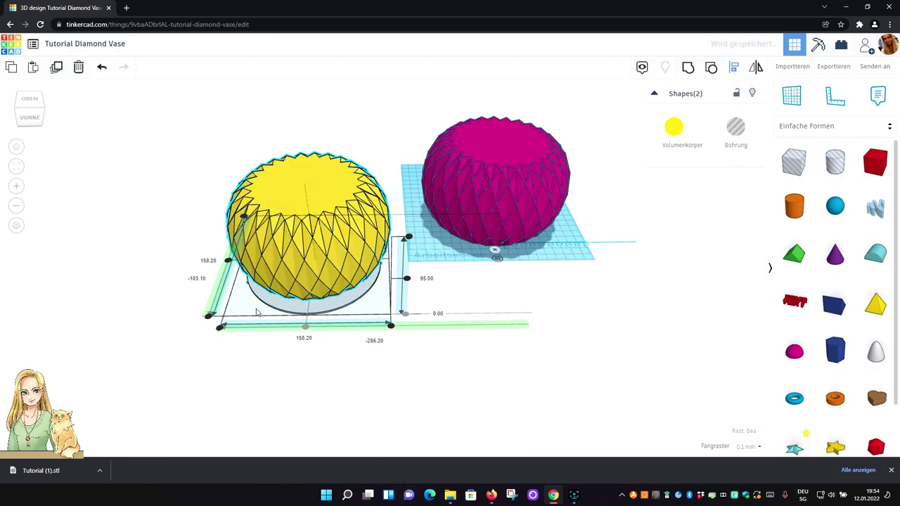
click(393, 379)
right_drag(440, 401, 447, 349)
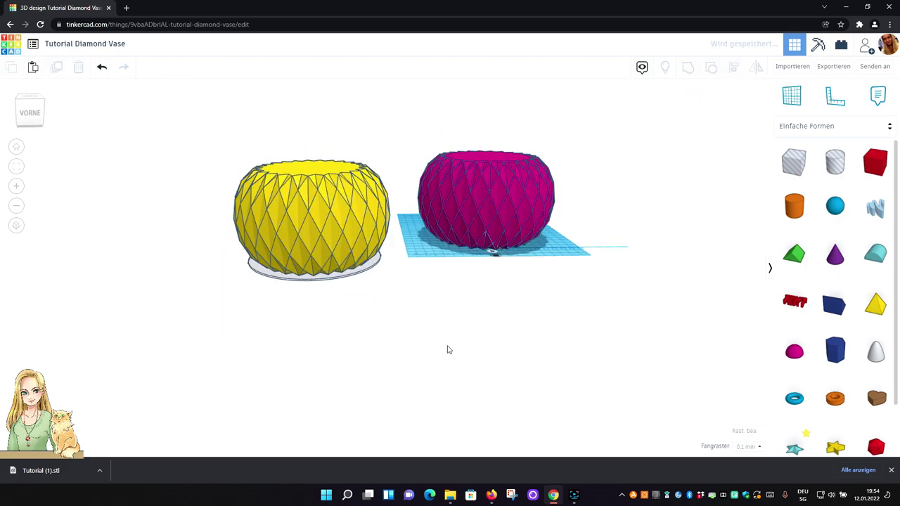
scroll(379, 316, up, 5)
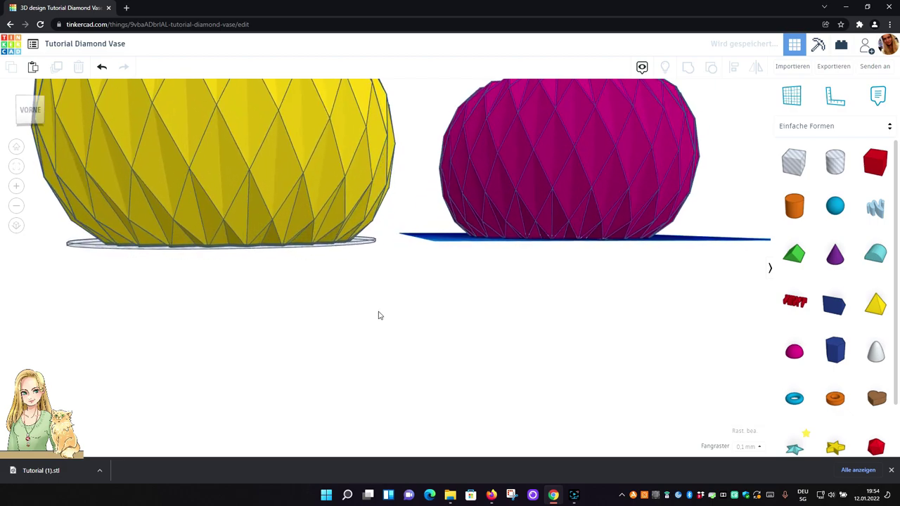
right_drag(369, 285, 422, 302)
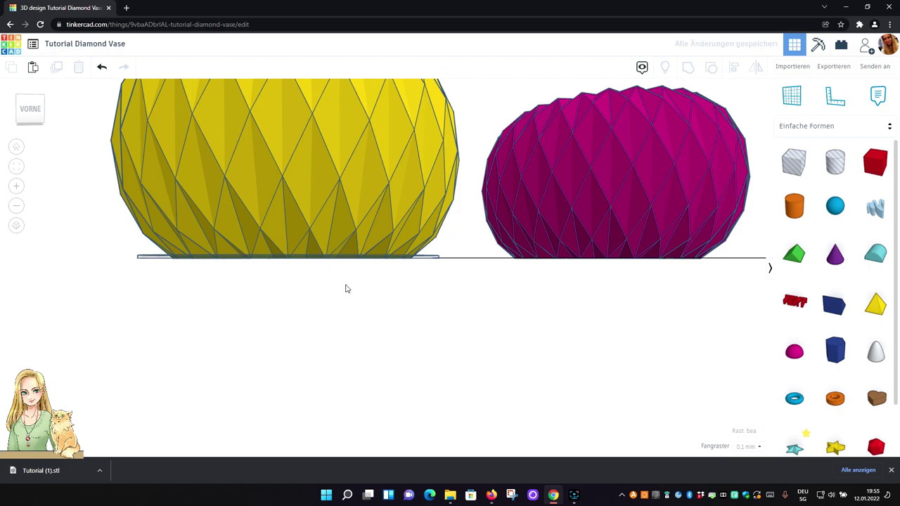
scroll(346, 289, down, 3)
right_drag(346, 289, 347, 297)
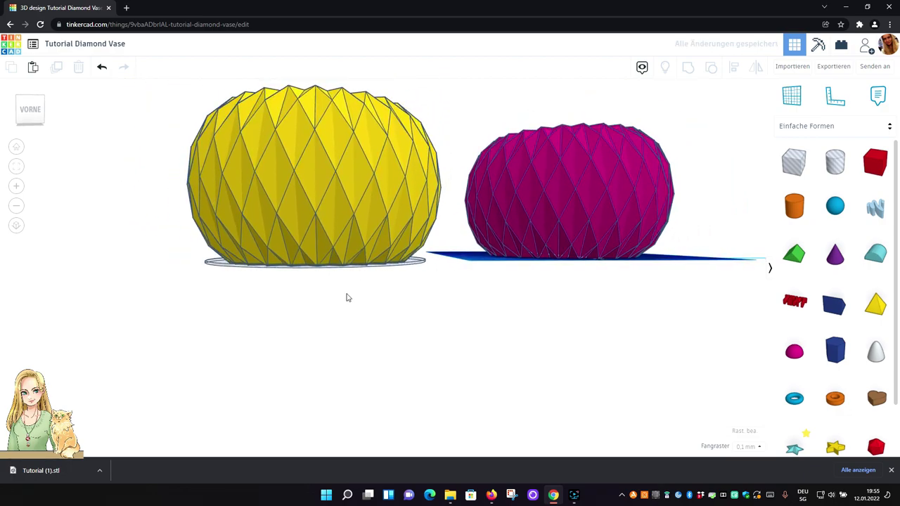
- Group the yellow vase and the base disc into one shape
click(327, 198)
right_drag(302, 236, 281, 337)
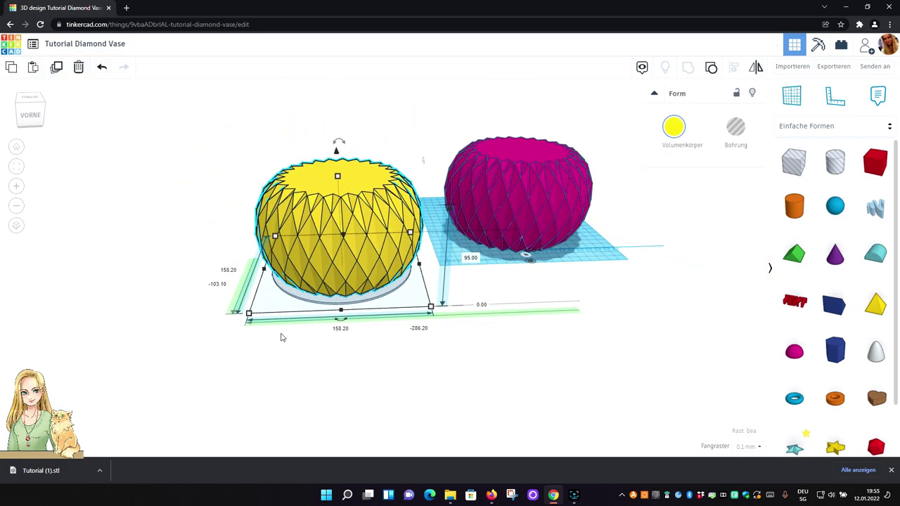
shift+click(286, 294)
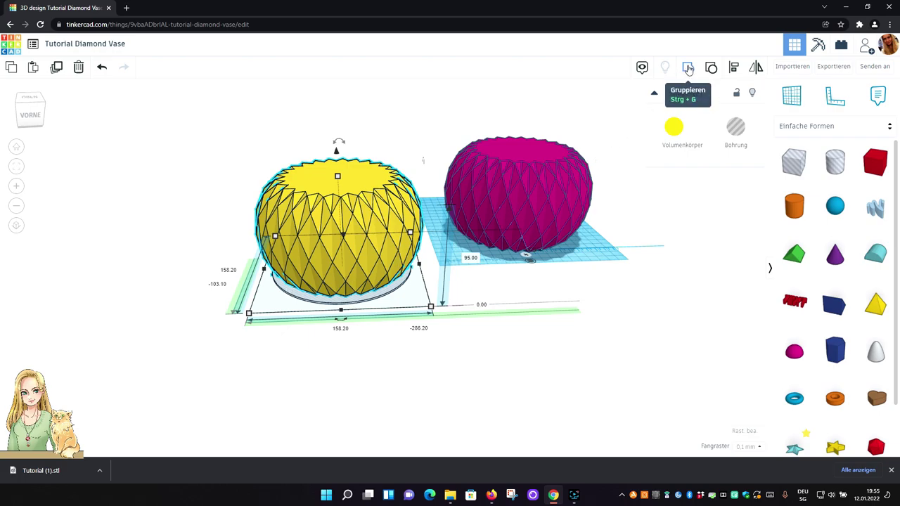
click(688, 68)
right_drag(503, 359, 500, 345)
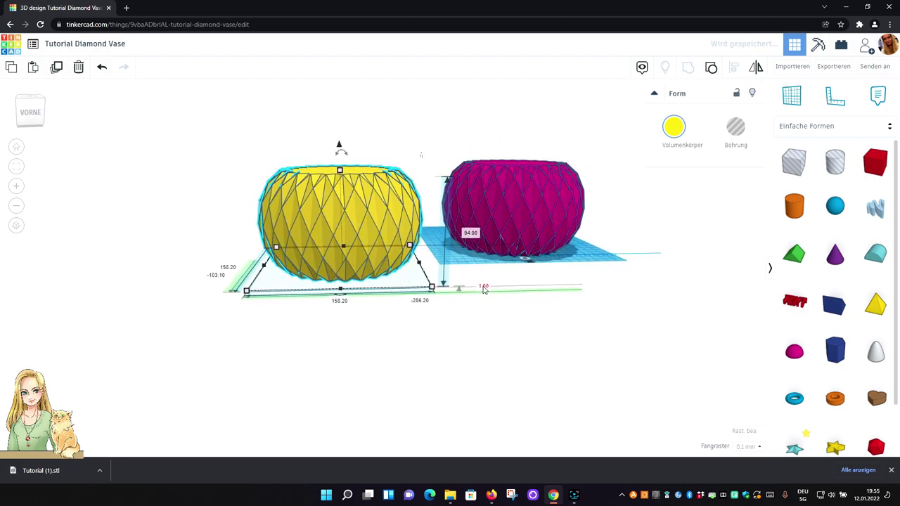
right_drag(482, 341, 473, 340)
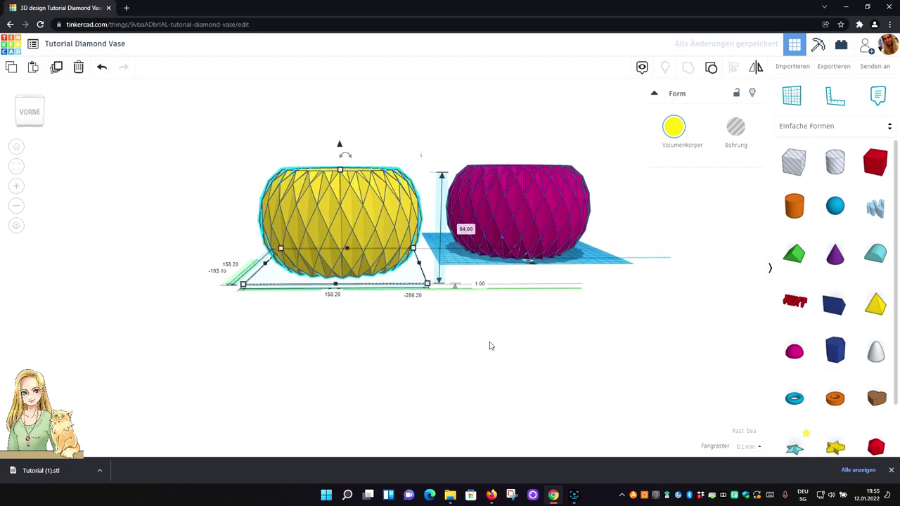
drag(190, 110, 669, 359)
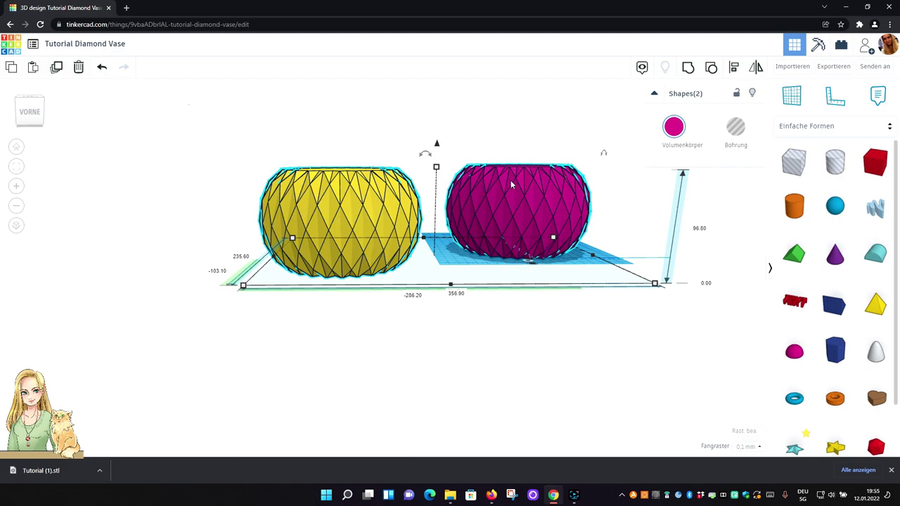
click(467, 350)
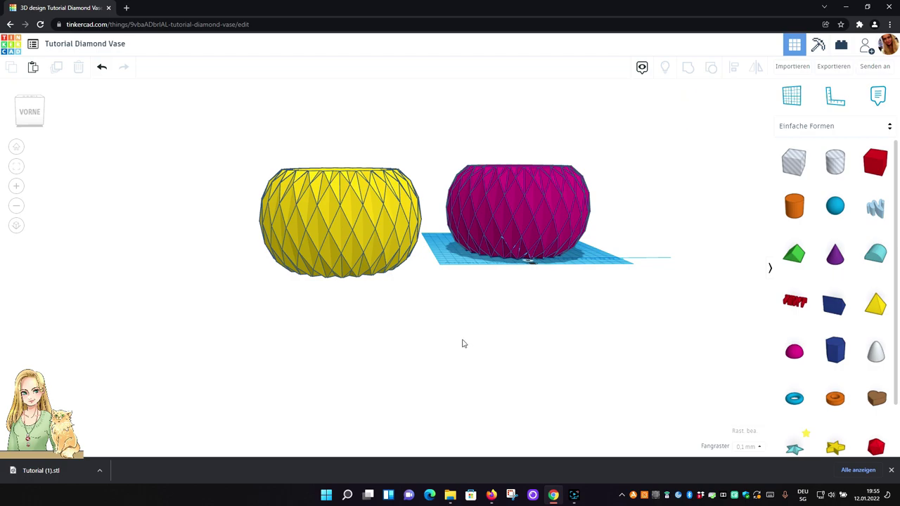
- Raise the grouped yellow vase to a 1.90 mm elevation
click(349, 266)
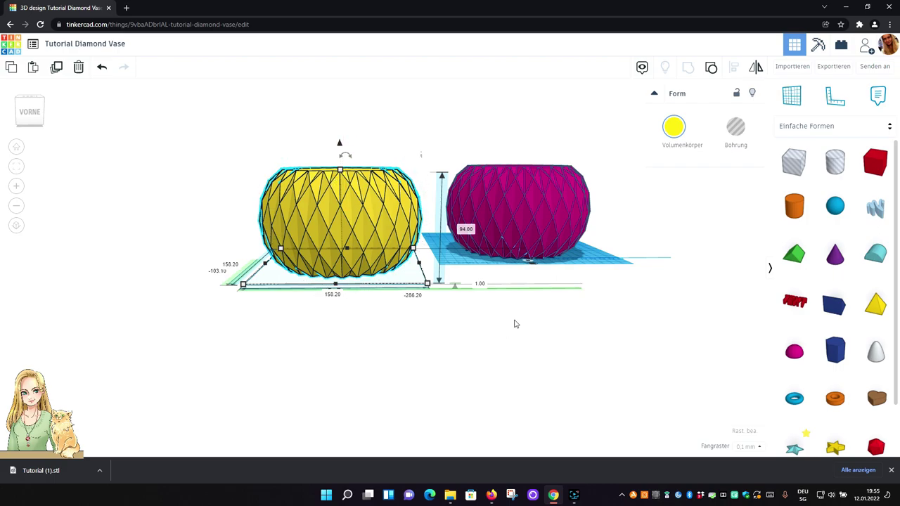
click(482, 284)
key(BackSpace)
key(Return)
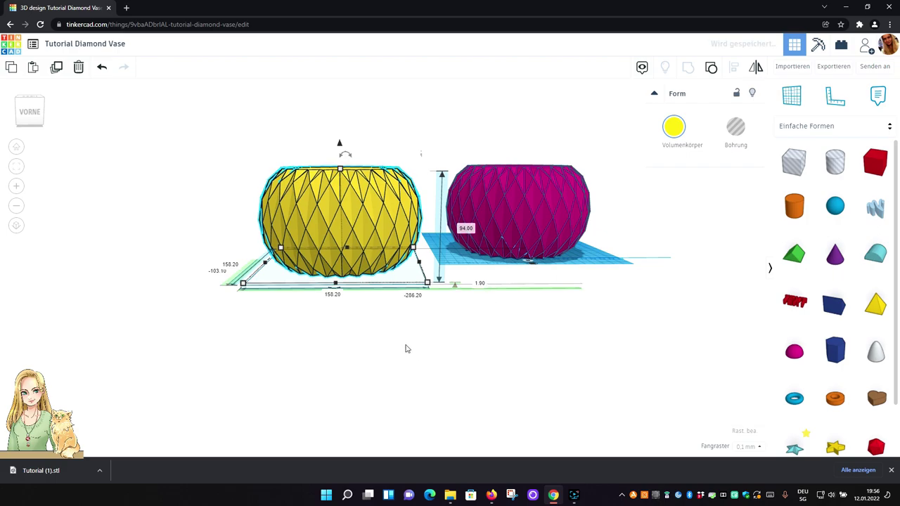
right_drag(407, 320, 407, 391)
- Turn the yellow vase into a hole and move it onto the pink vase
click(408, 393)
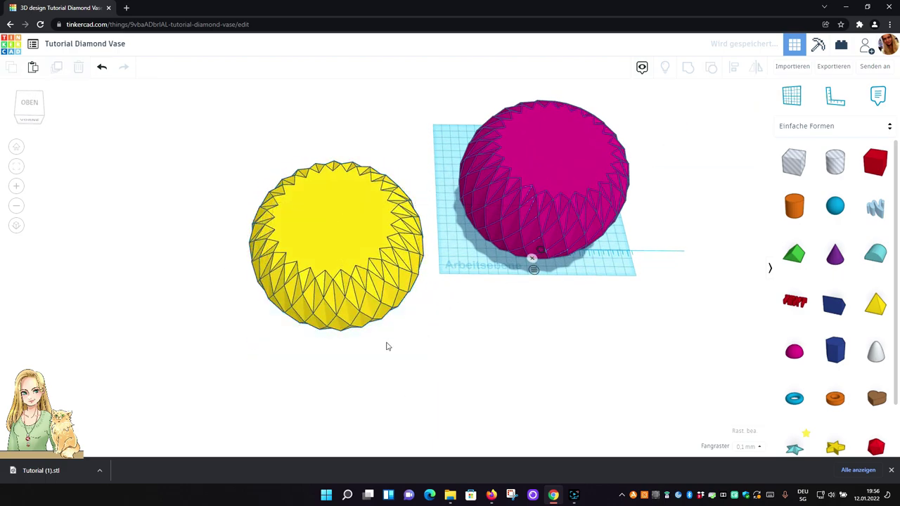
click(349, 238)
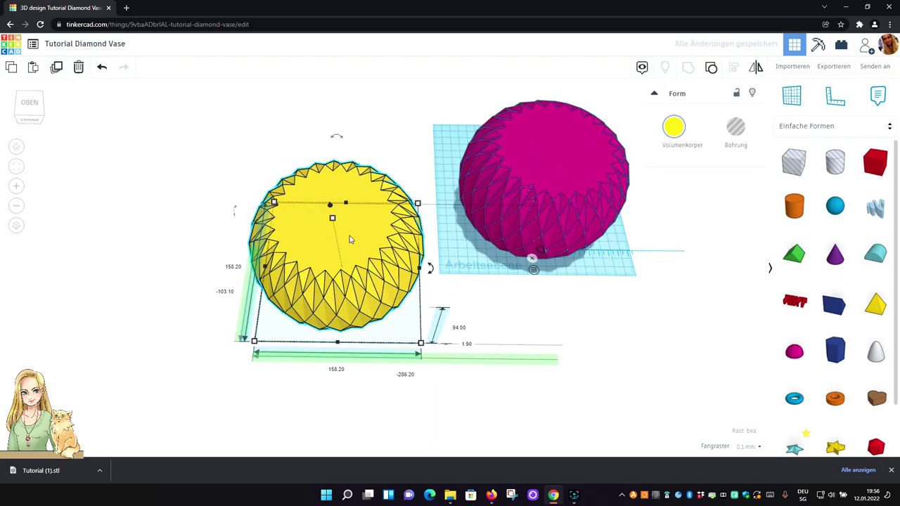
click(735, 126)
click(689, 320)
middle_drag(689, 285, 530, 330)
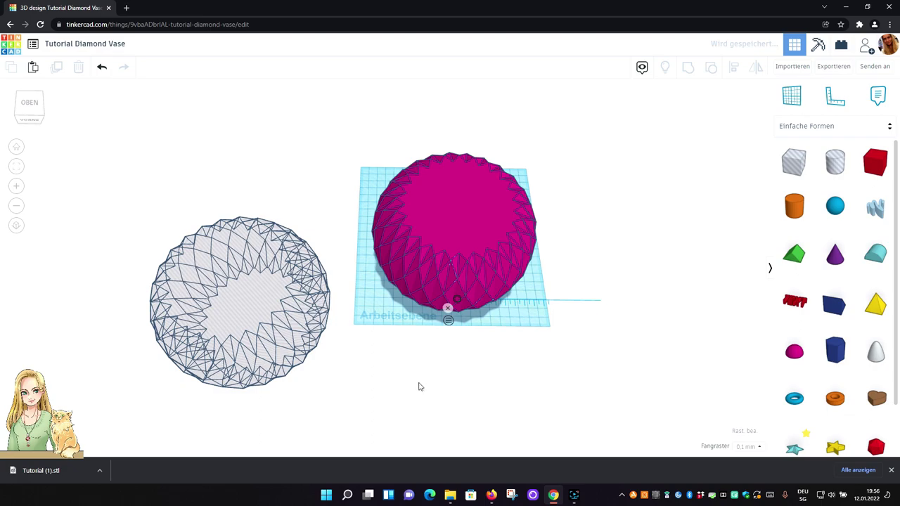
click(239, 307)
drag(239, 307, 436, 239)
click(390, 400)
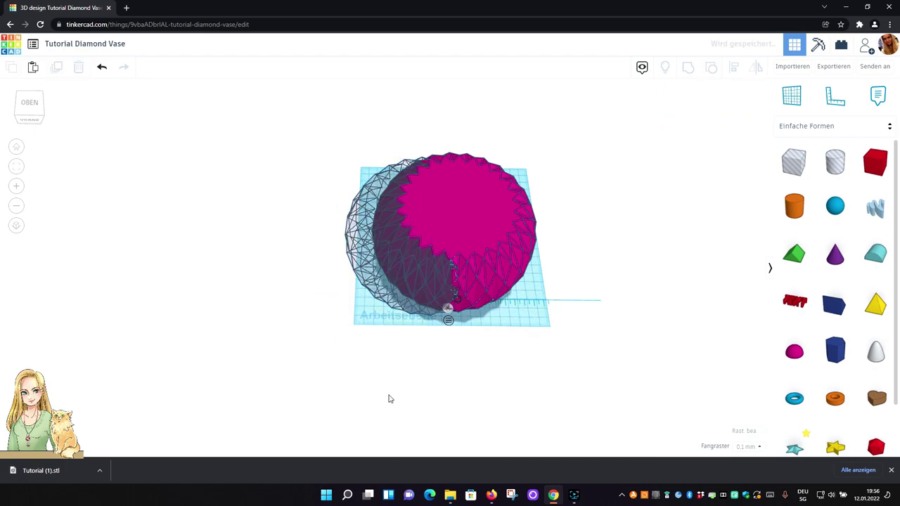
- Centre the hole inside the pink vase and group them into one hollow vase
key(ctrl+a)
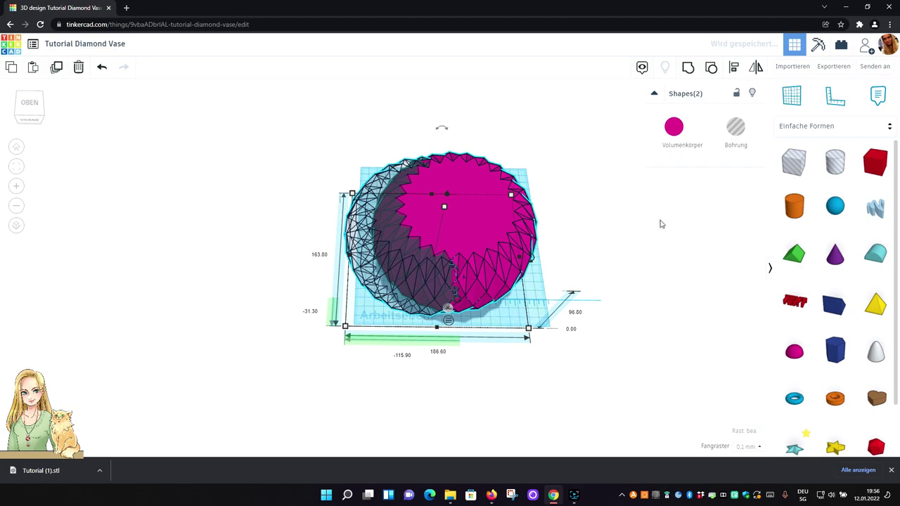
key(l)
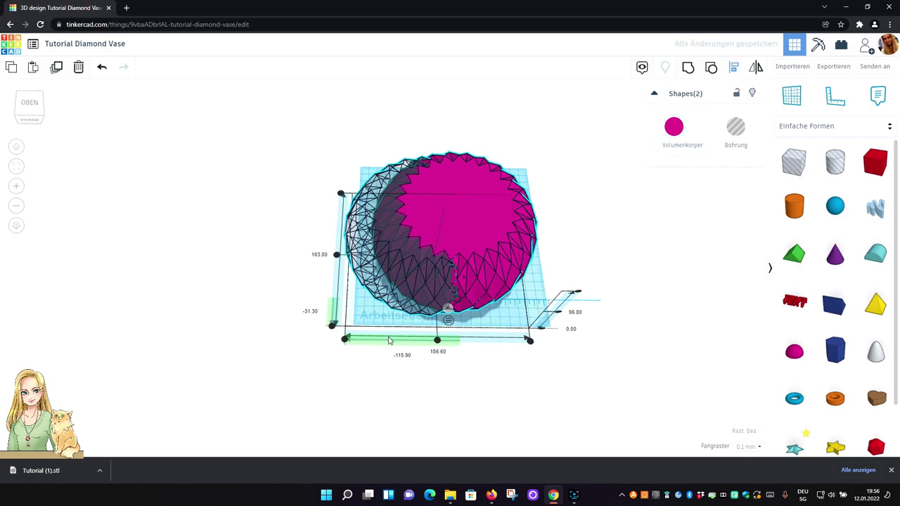
click(336, 256)
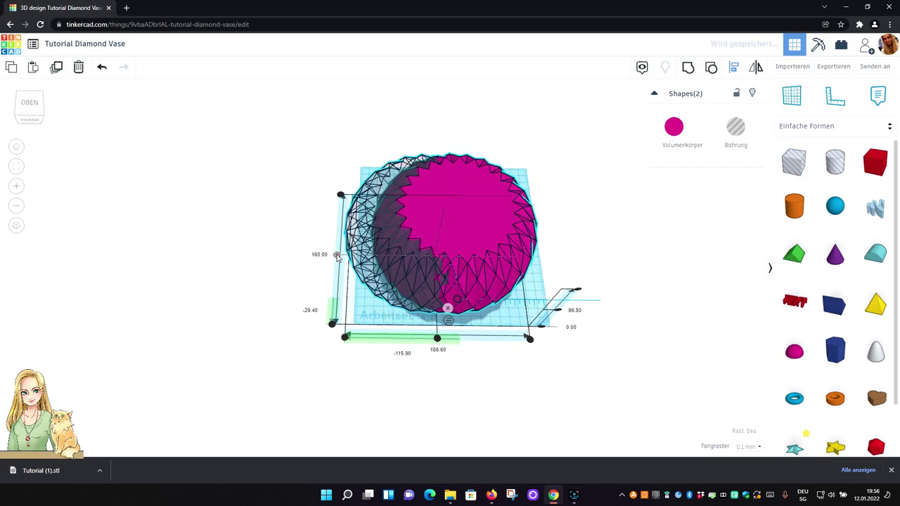
click(437, 340)
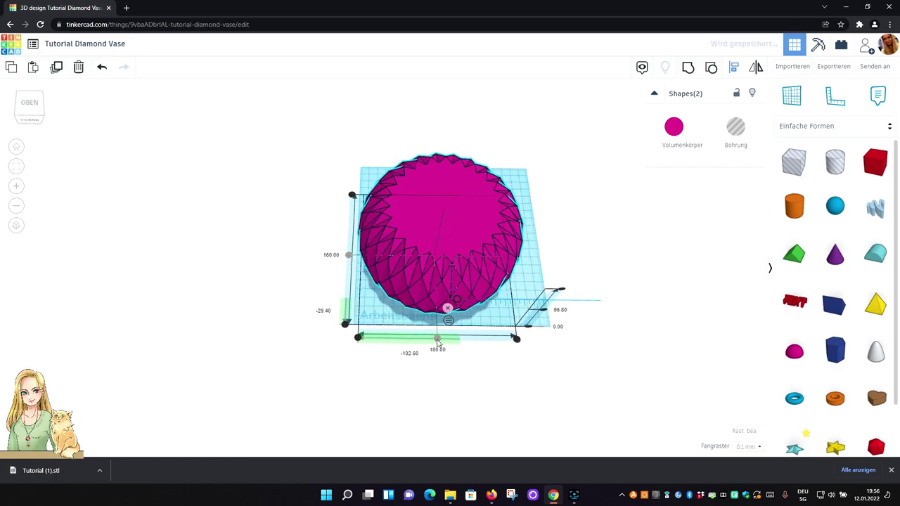
click(447, 391)
mouse_move(450, 395)
right_down()
mouse_move(452, 436)
mouse_move(443, 311)
mouse_move(459, 397)
mouse_move(448, 407)
right_up()
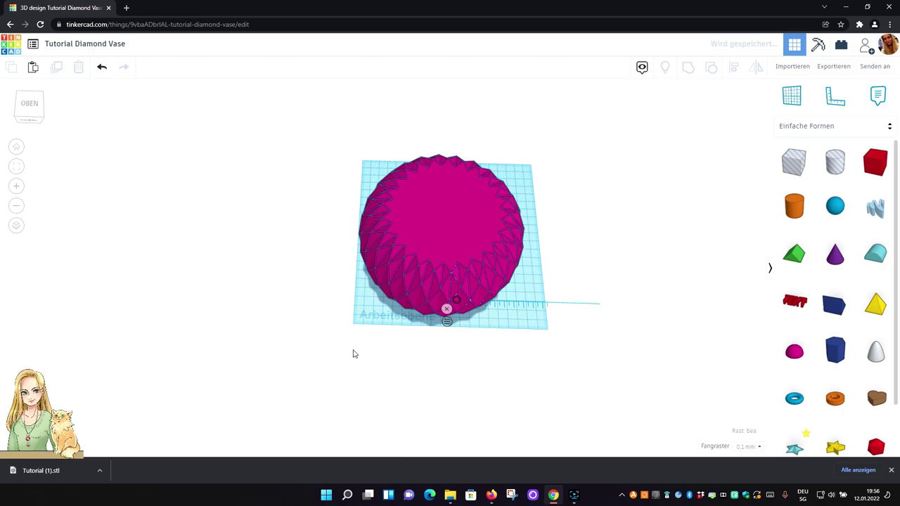
key(ctrl+a)
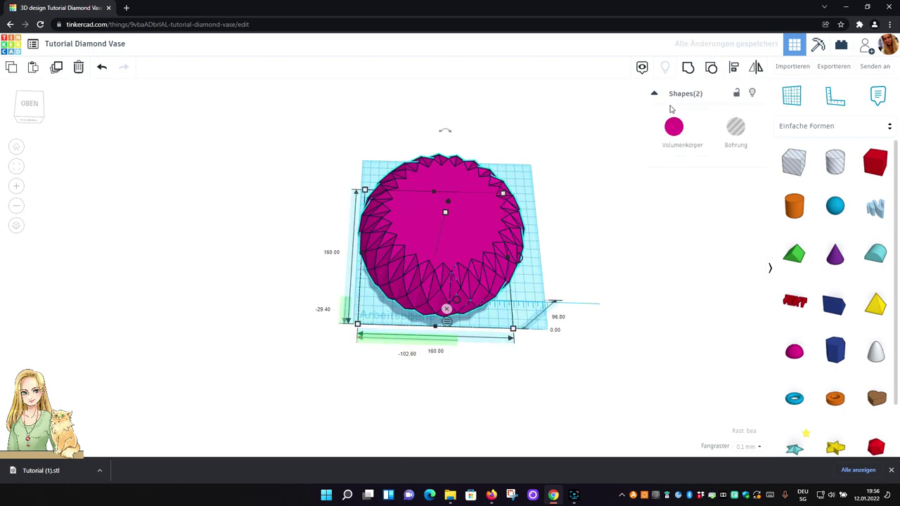
click(688, 69)
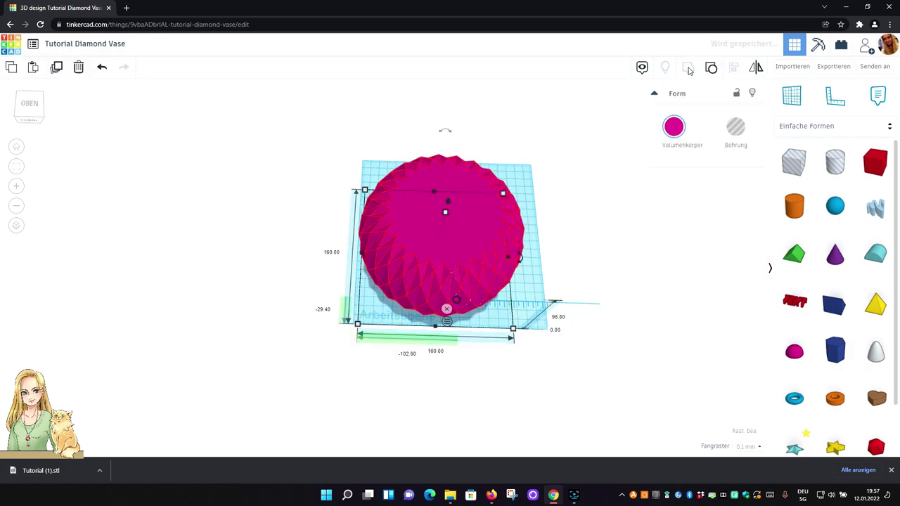
click(668, 227)
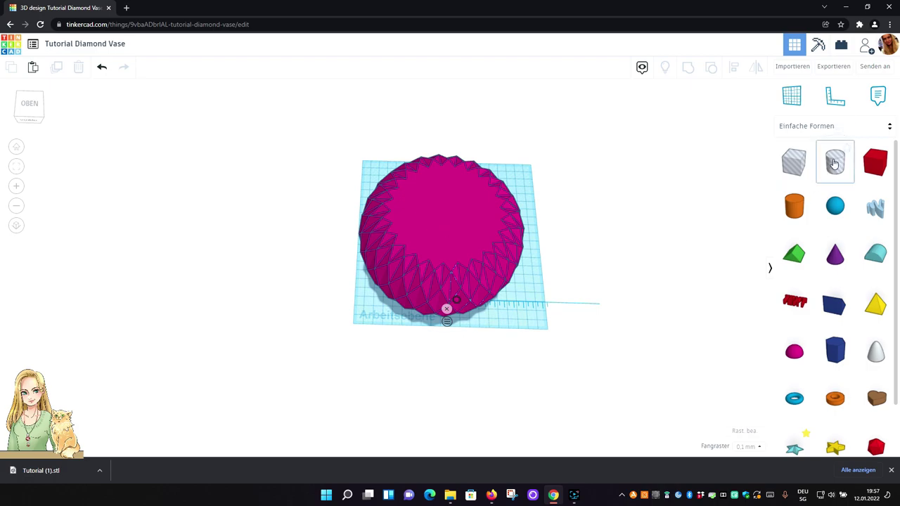
- Add a 64-sided, 10-segment hole cylinder sized 114 × 114 mm
drag(834, 163, 589, 246)
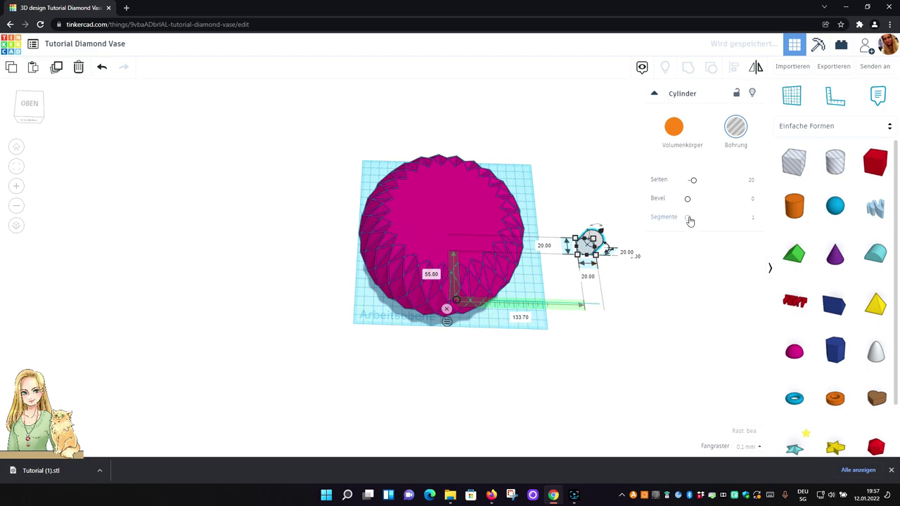
drag(686, 217, 764, 211)
drag(693, 181, 738, 181)
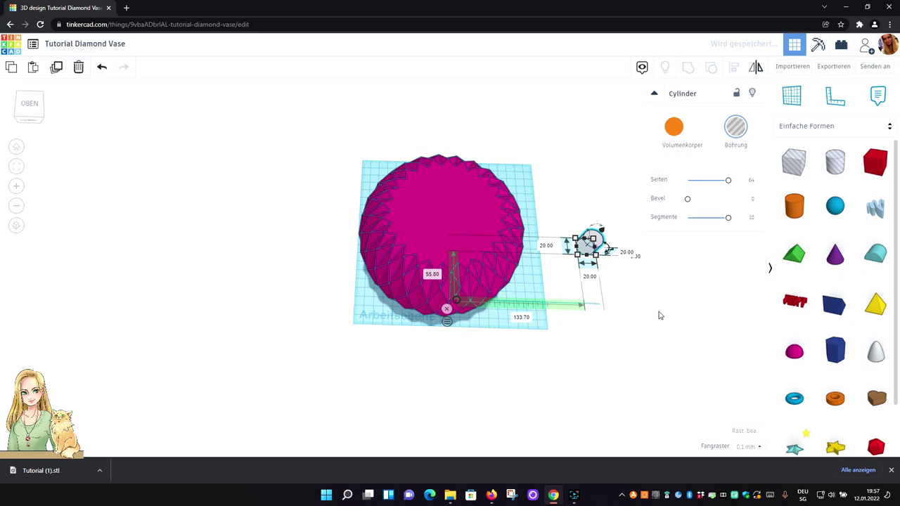
middle_drag(593, 249, 564, 279)
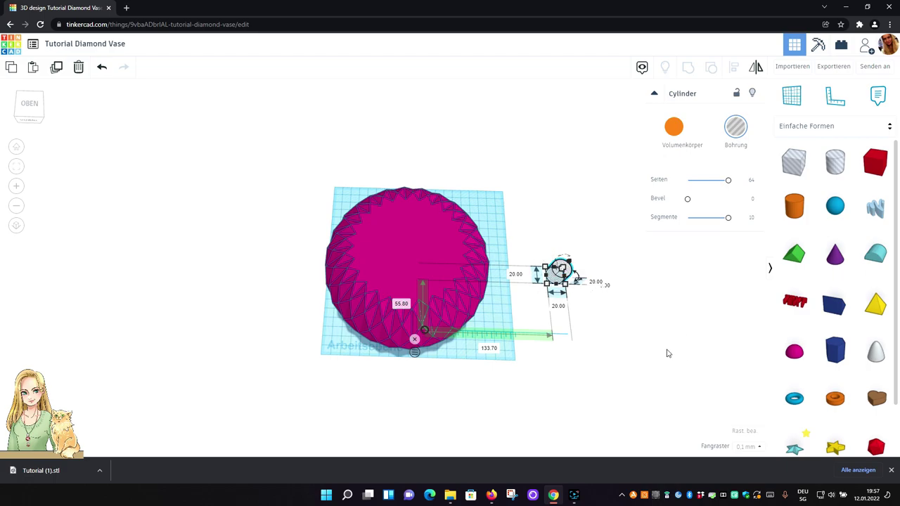
click(561, 306)
text(114)
key(Return)
click(516, 274)
text(1)
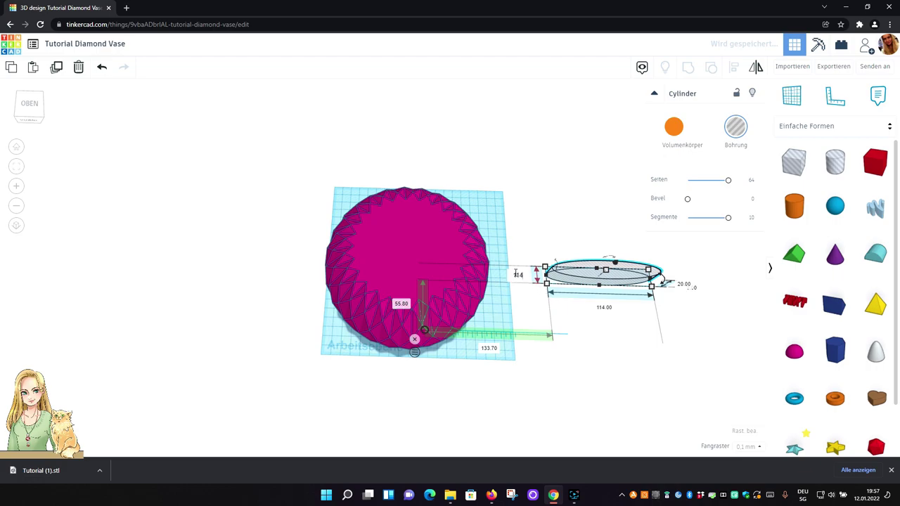
text(14)
key(Return)
- Make the hole cylinder 30 mm tall and lift it 78.10 mm above the workplane
right_drag(586, 344, 574, 288)
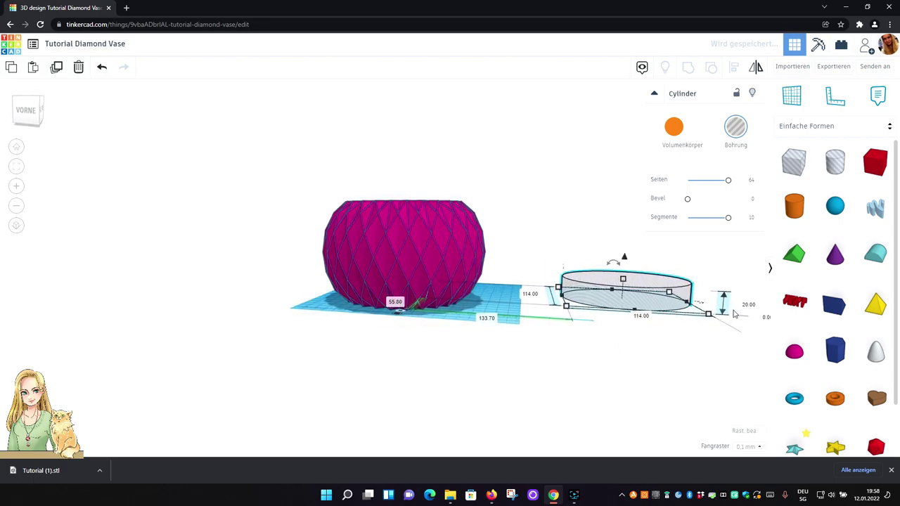
click(748, 305)
text(30)
key(Return)
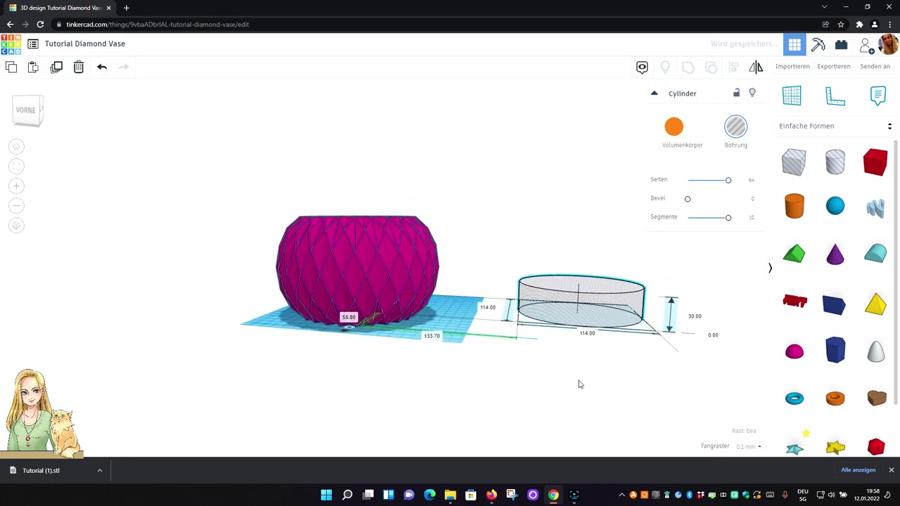
right_drag(579, 384, 593, 373)
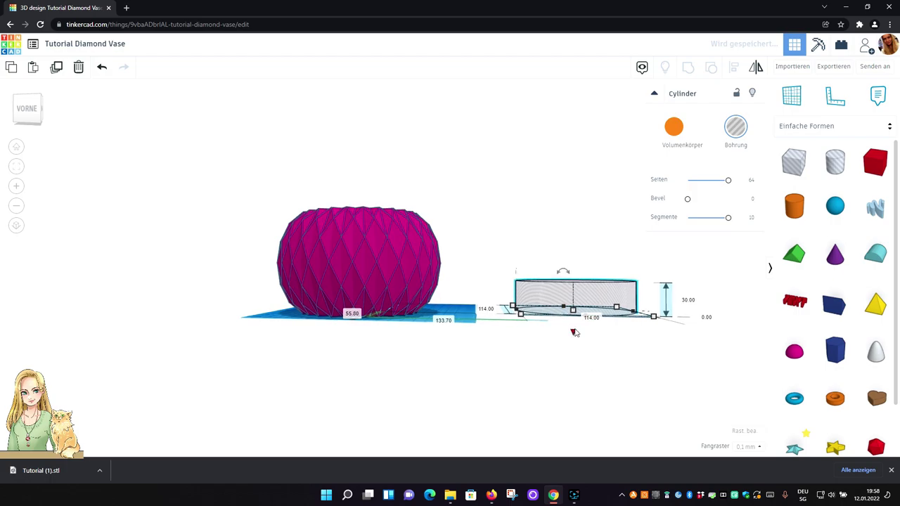
drag(572, 331, 564, 257)
right_drag(557, 332, 592, 422)
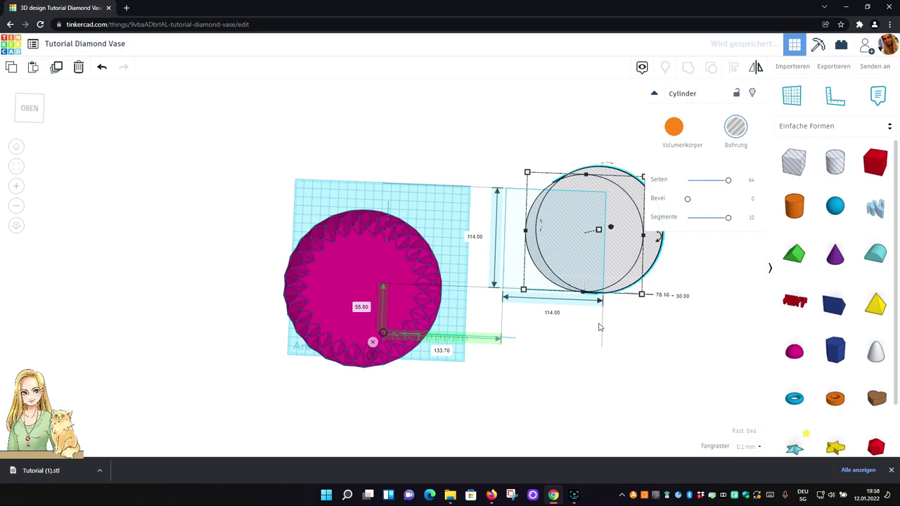
- Move the 114 mm hole cylinder onto the pink vase and centre it with Align
click(615, 387)
drag(613, 236, 375, 284)
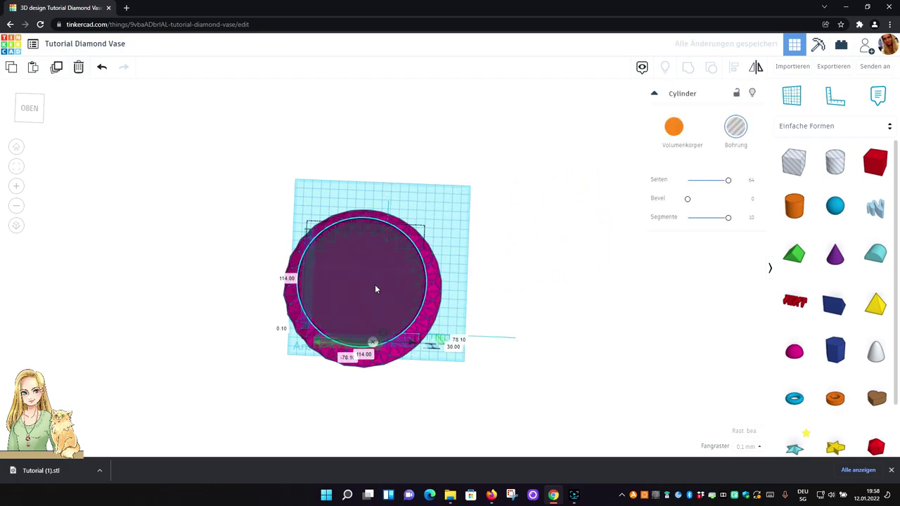
click(547, 288)
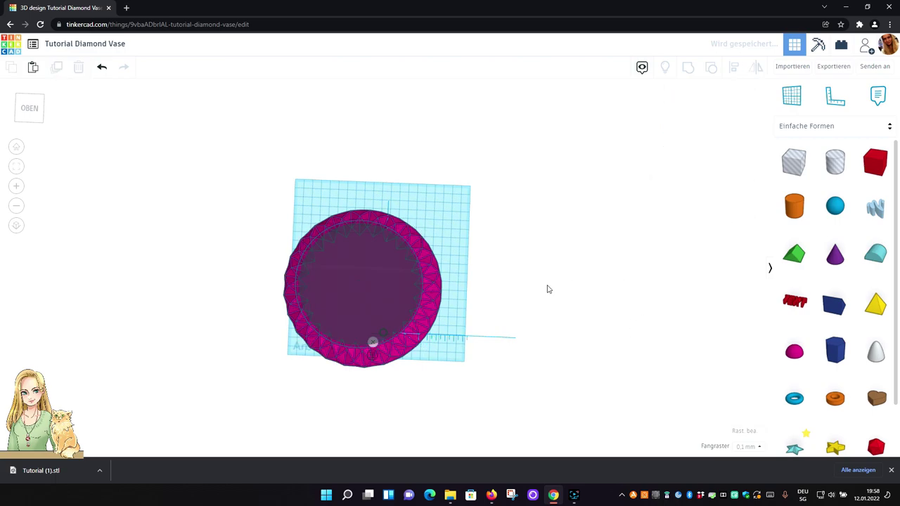
key(ctrl+a)
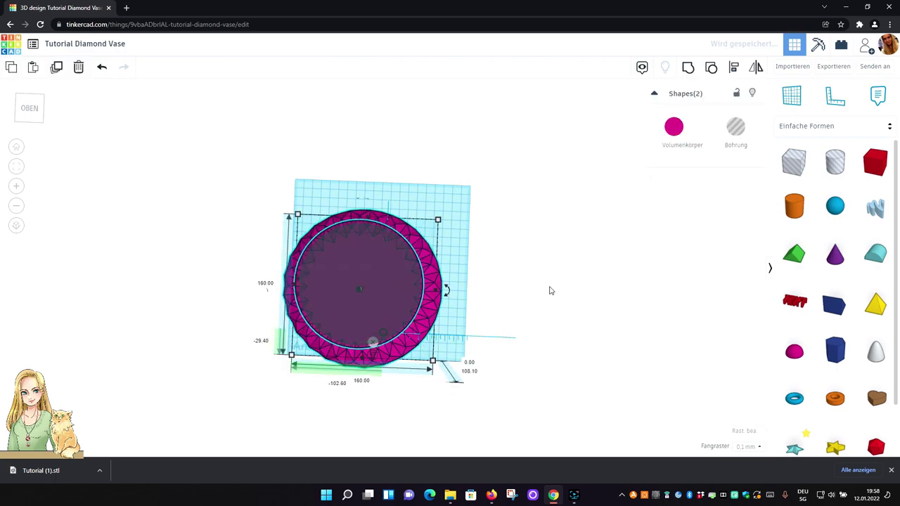
click(733, 68)
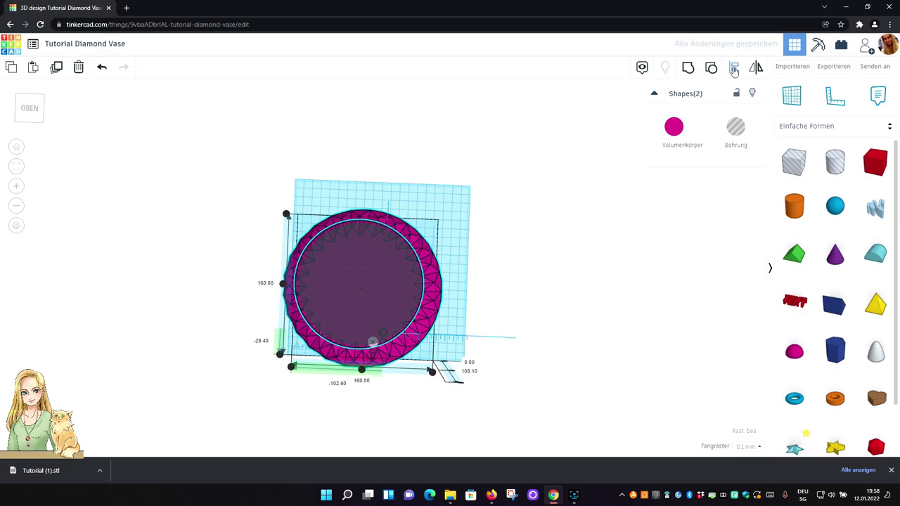
click(282, 283)
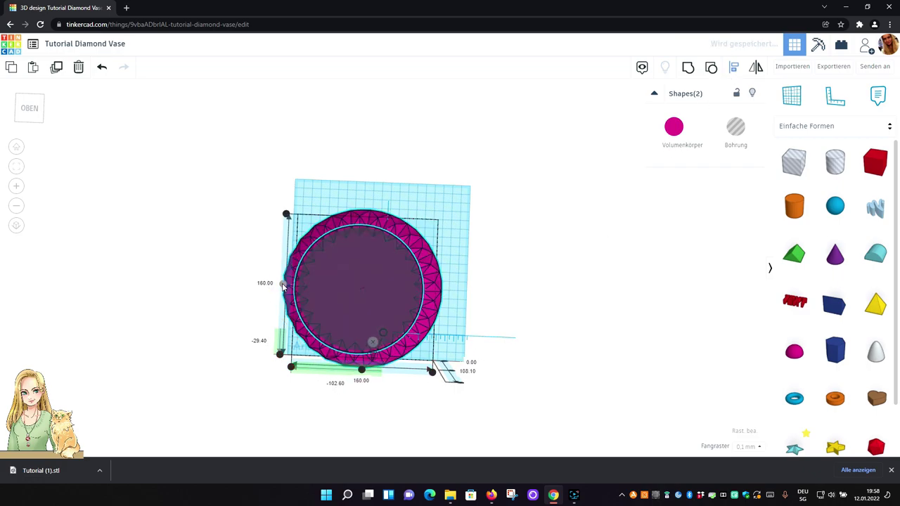
click(362, 370)
- Shift the aligned vase and cylinder toward the middle of the workplane
right_drag(570, 309, 580, 314)
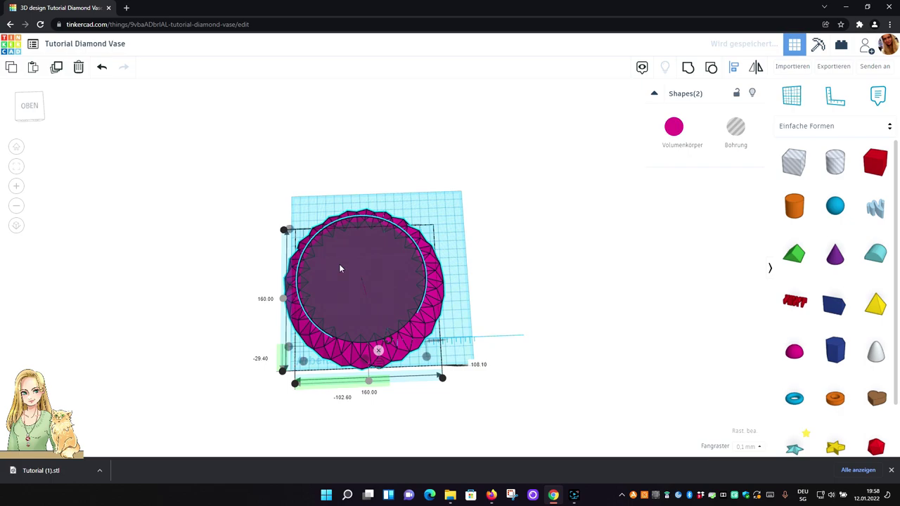
click(376, 274)
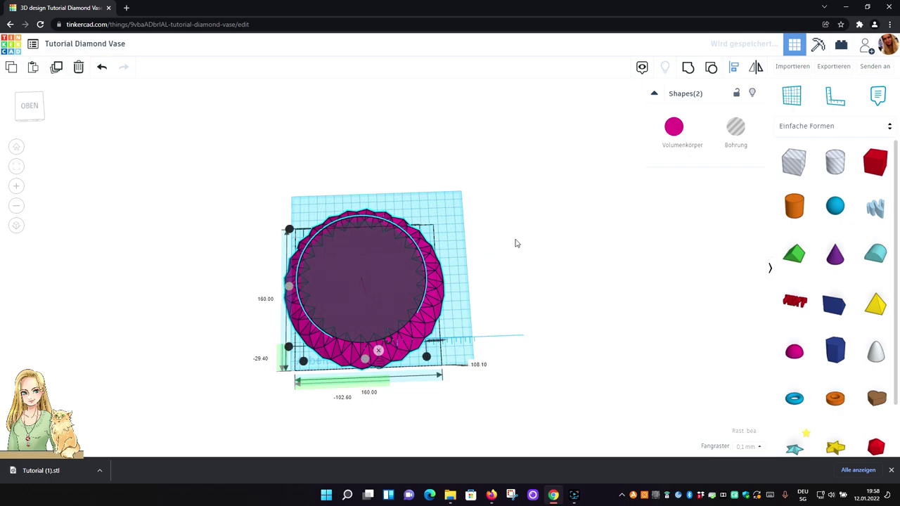
drag(381, 290, 395, 261)
scroll(500, 267, up, 3)
- Orbit to look into the vase's open top and select the inner hole cylinder
scroll(534, 285, up, 3)
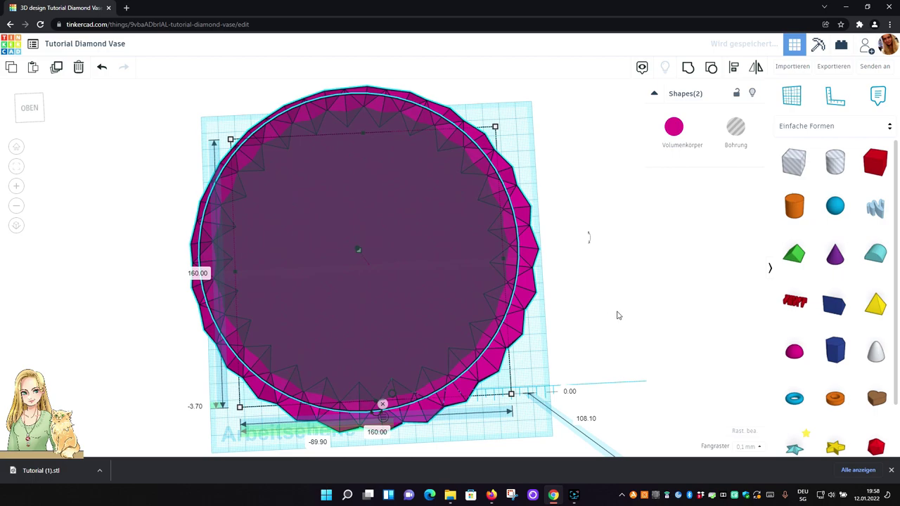
scroll(617, 315, up, 5)
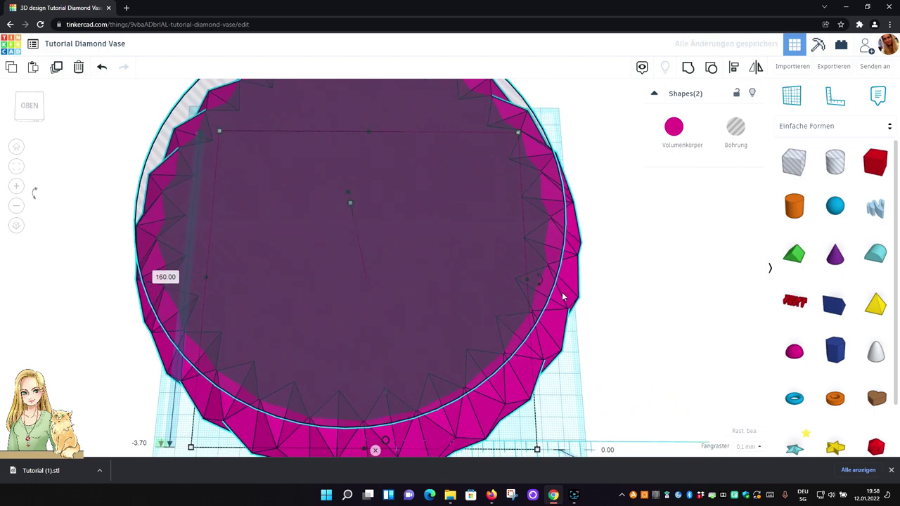
right_drag(632, 343, 534, 253)
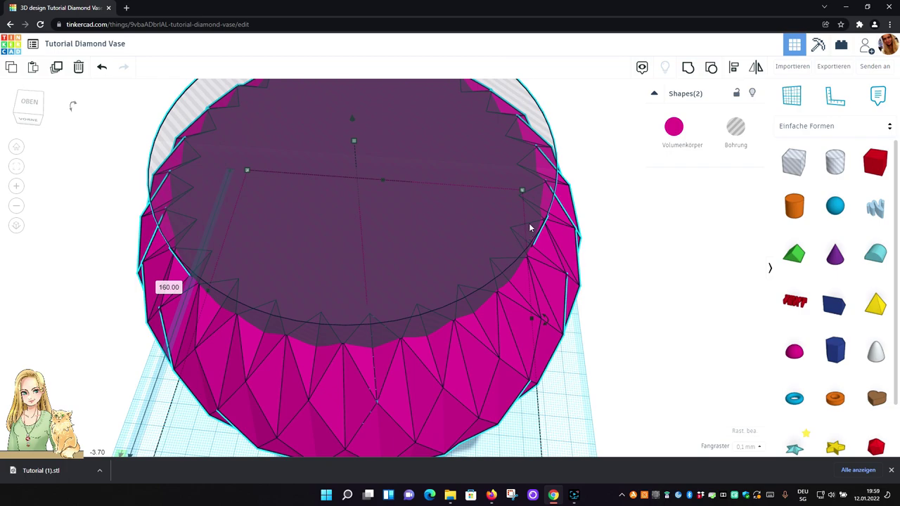
right_drag(569, 288, 589, 288)
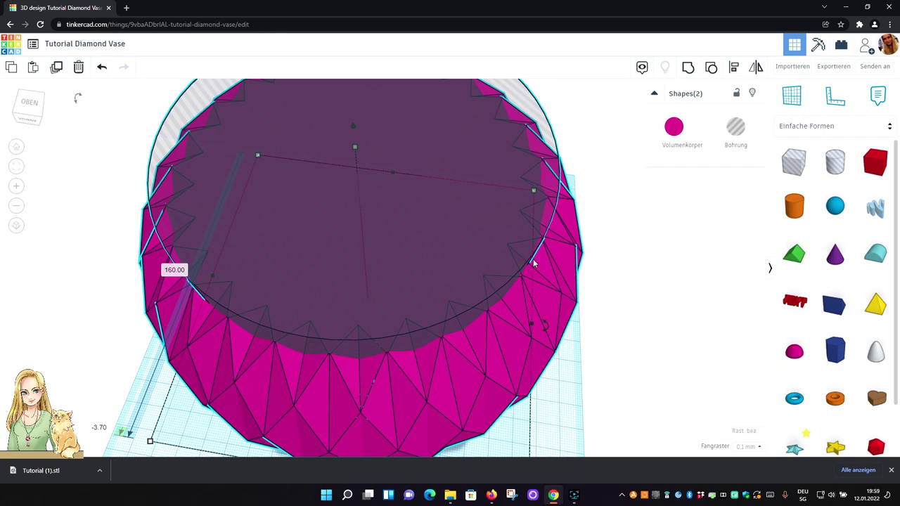
right_drag(557, 303, 453, 357)
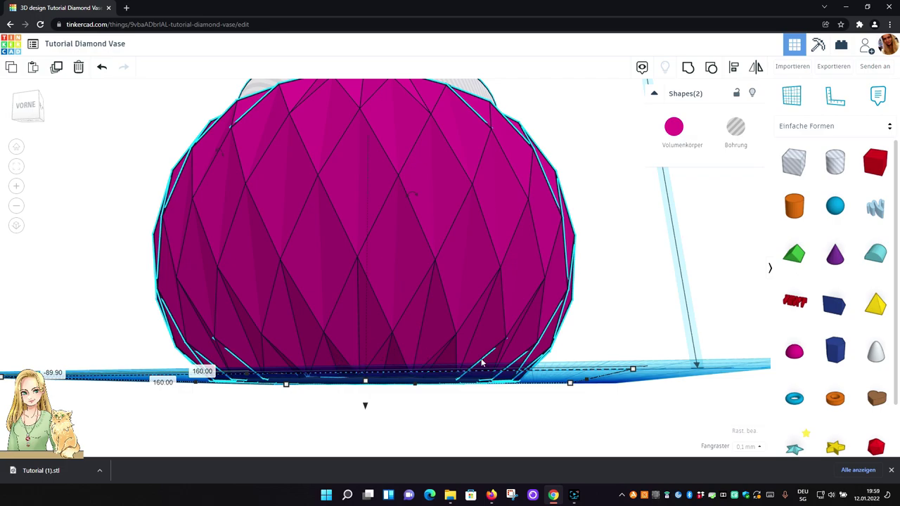
right_drag(594, 263, 635, 345)
right_drag(635, 273, 612, 296)
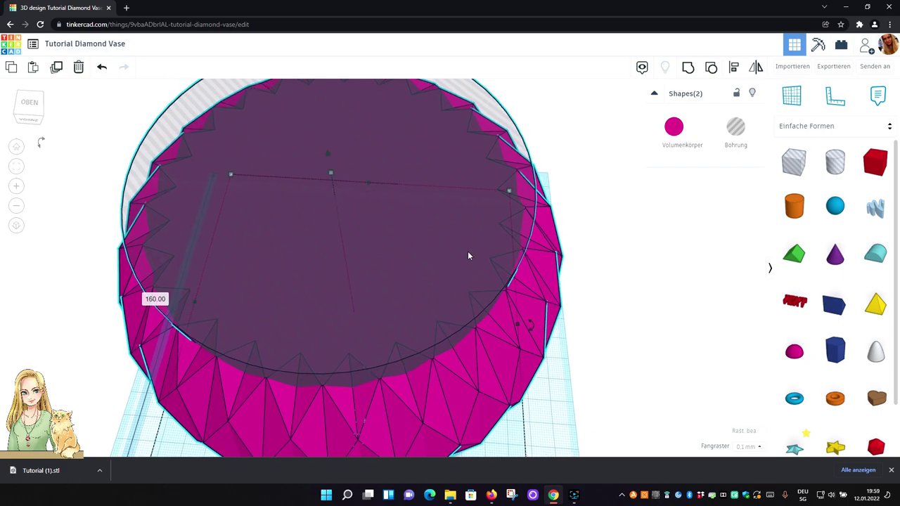
click(657, 261)
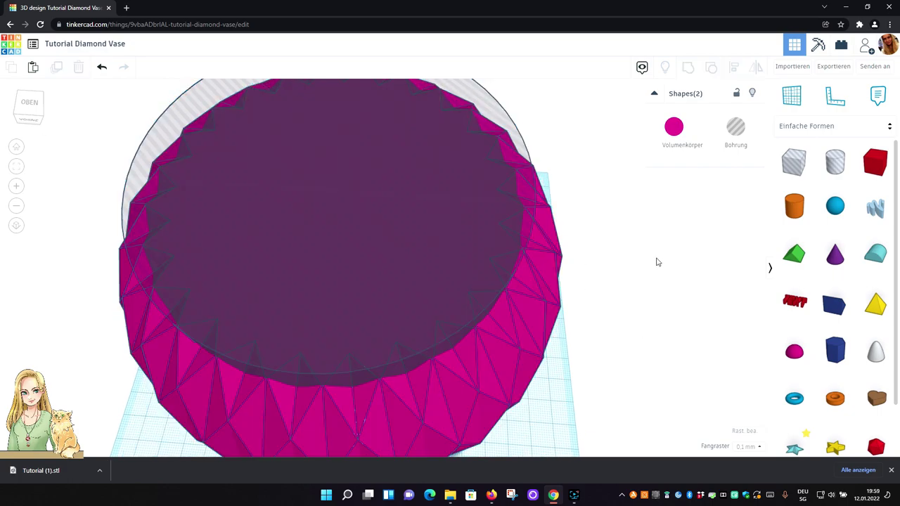
click(478, 236)
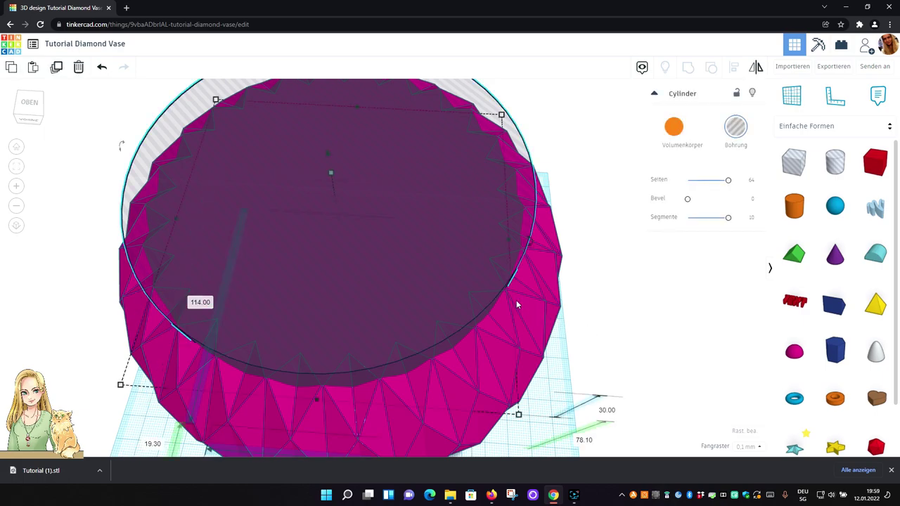
- Resize the hole cylinder's footprint from 114 to 115 by 115
scroll(587, 301, up, 5)
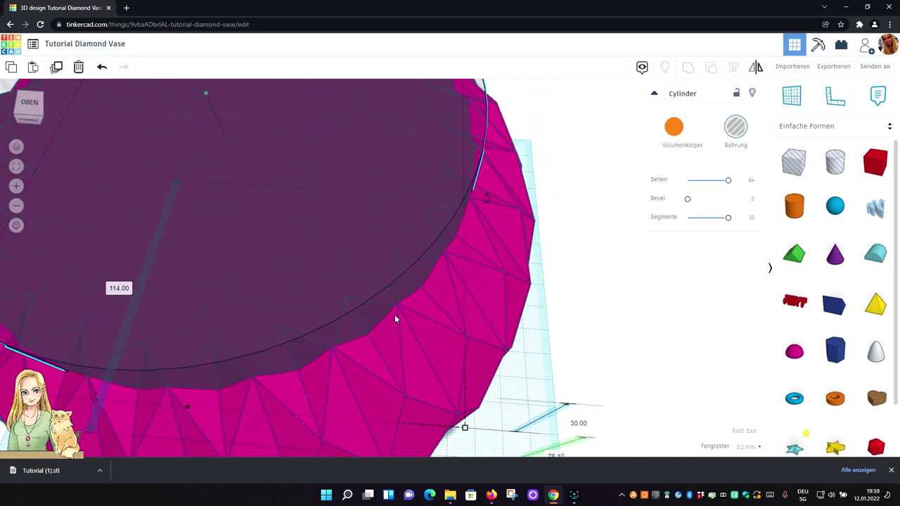
scroll(603, 305, down, 5)
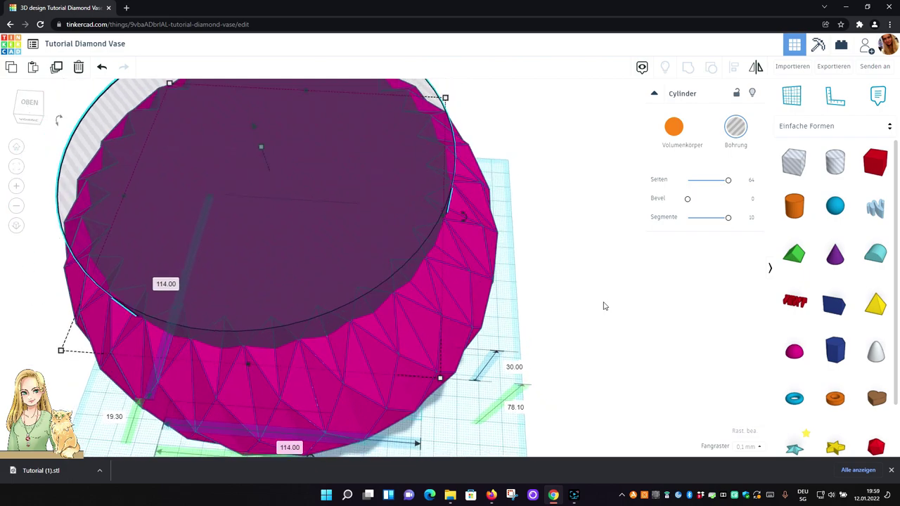
click(328, 418)
text(11)
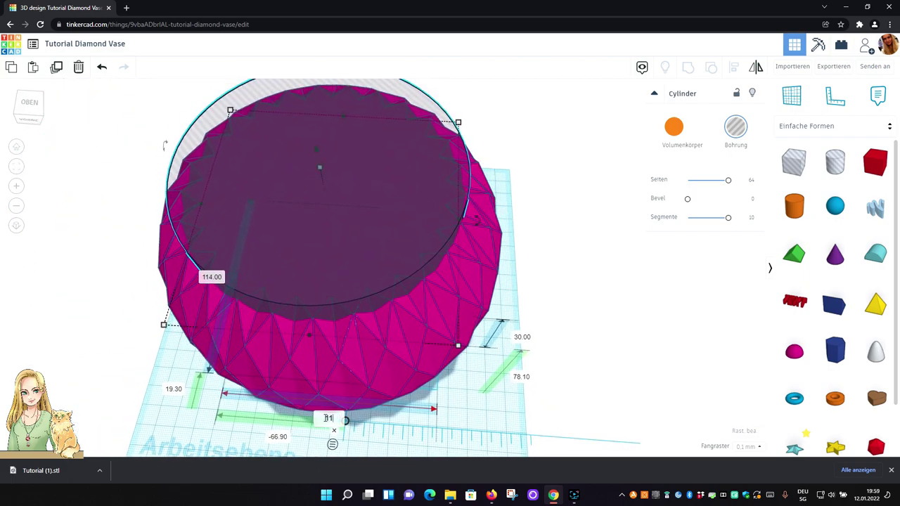
text(5)
key(Return)
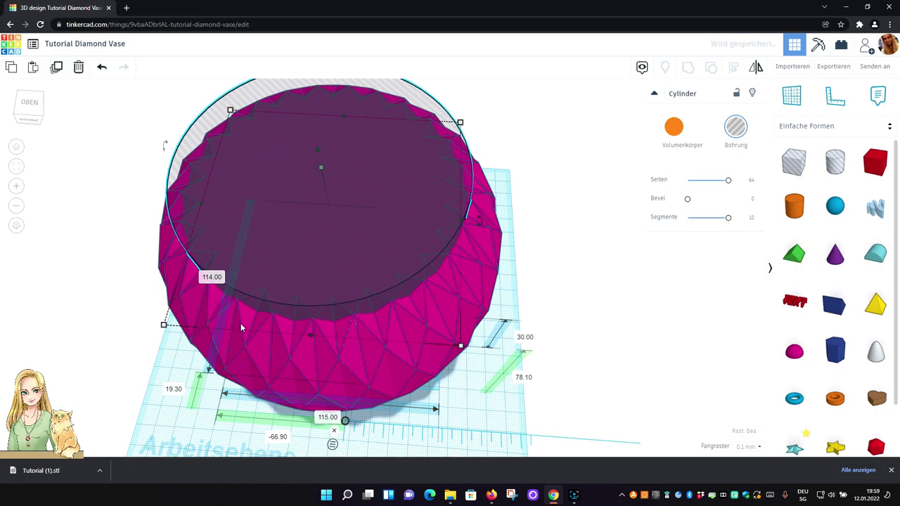
click(211, 277)
text(115)
key(Return)
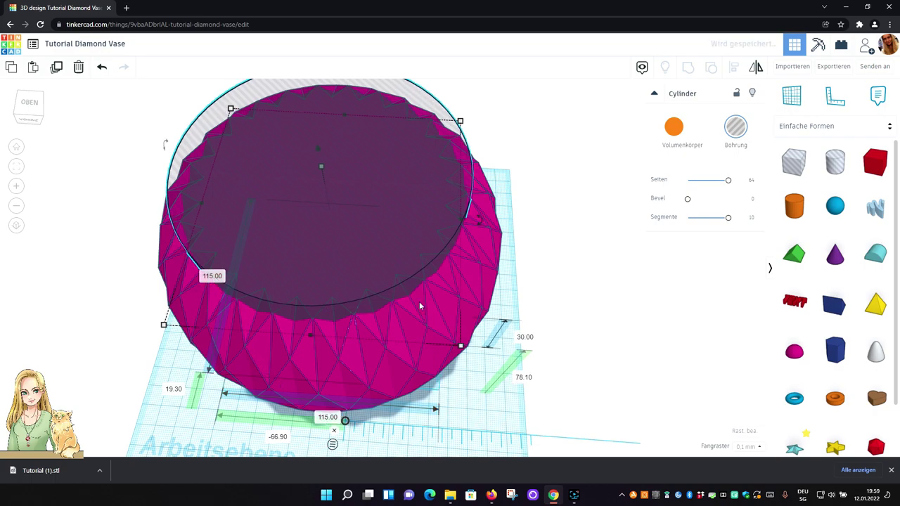
- Select both shapes and align them to center the hole on both horizontal axes
click(559, 282)
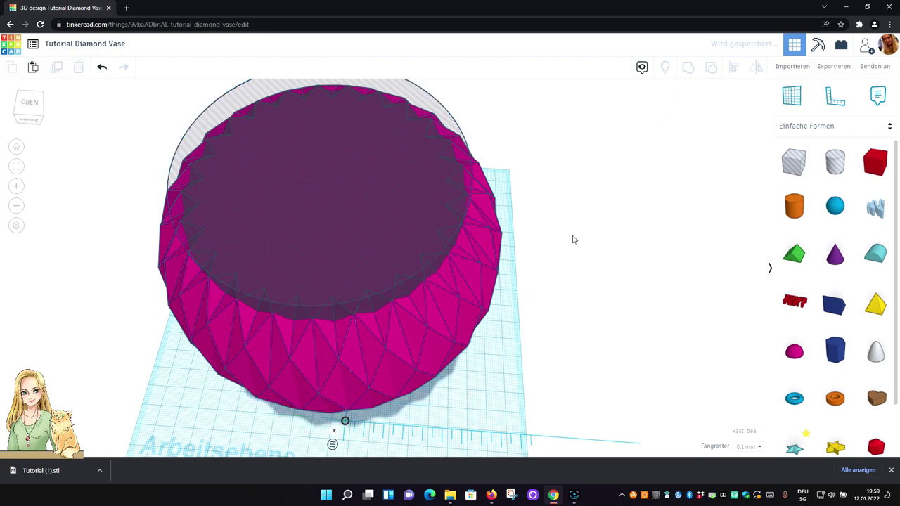
key(ctrl+a)
click(732, 67)
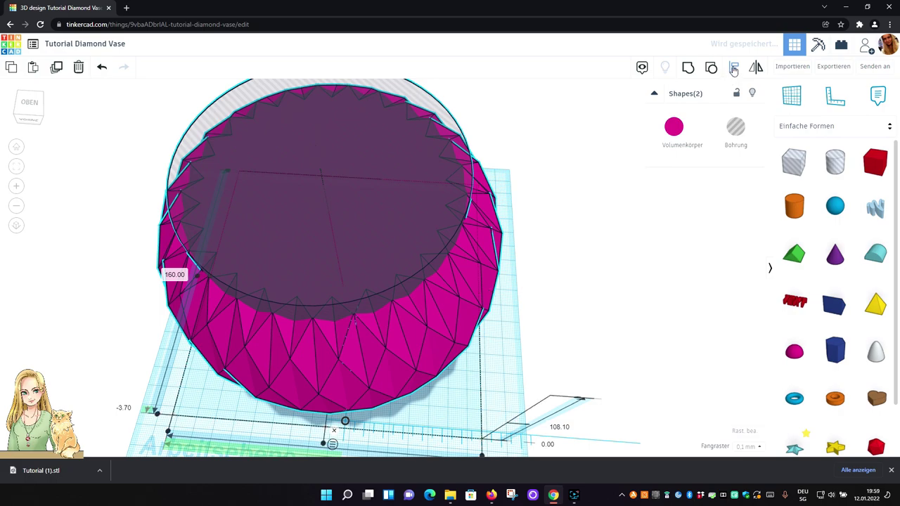
click(197, 277)
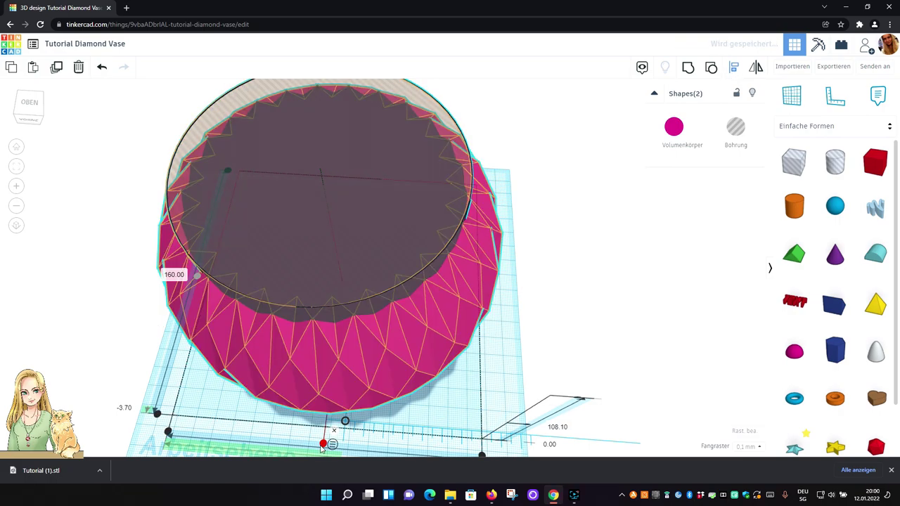
click(323, 444)
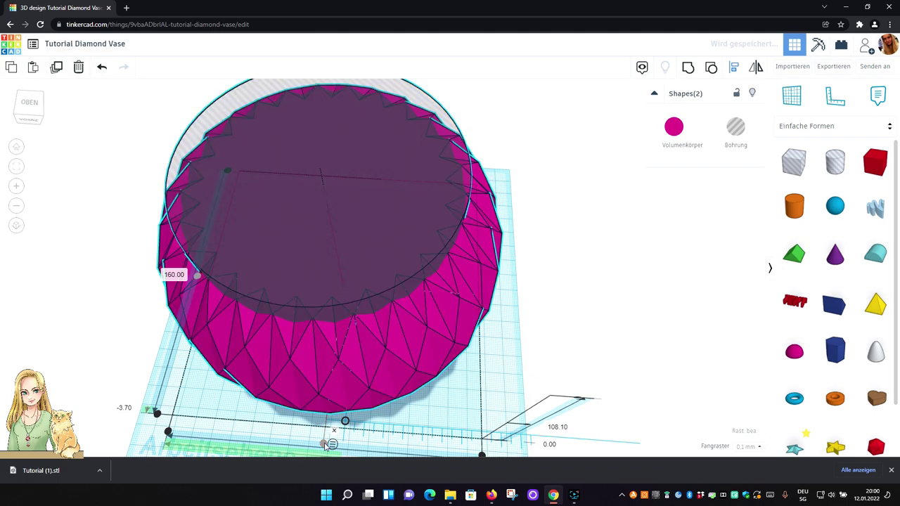
scroll(527, 300, up, 6)
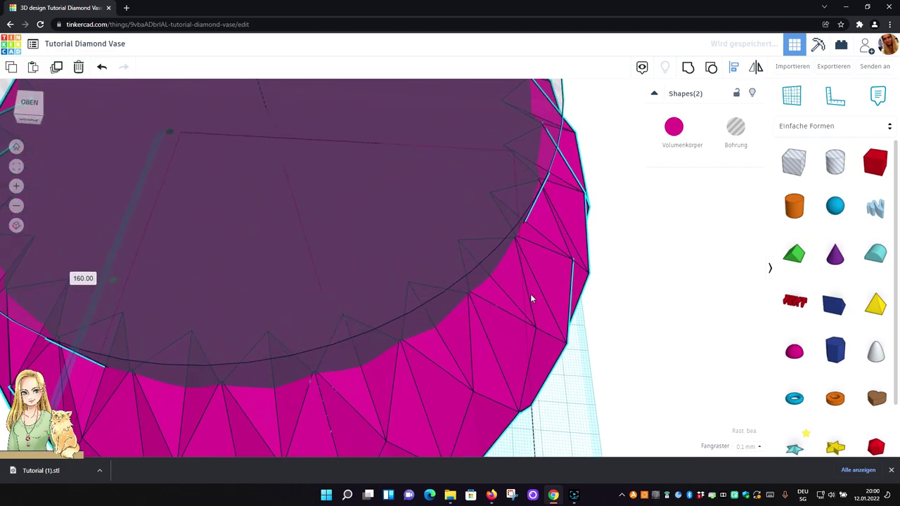
scroll(530, 294, up, 1)
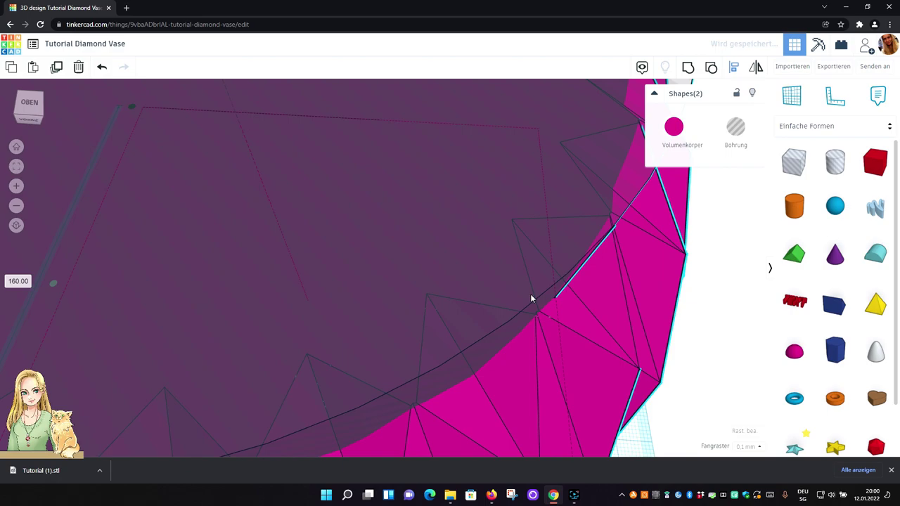
scroll(530, 298, down, 3)
scroll(531, 299, down, 8)
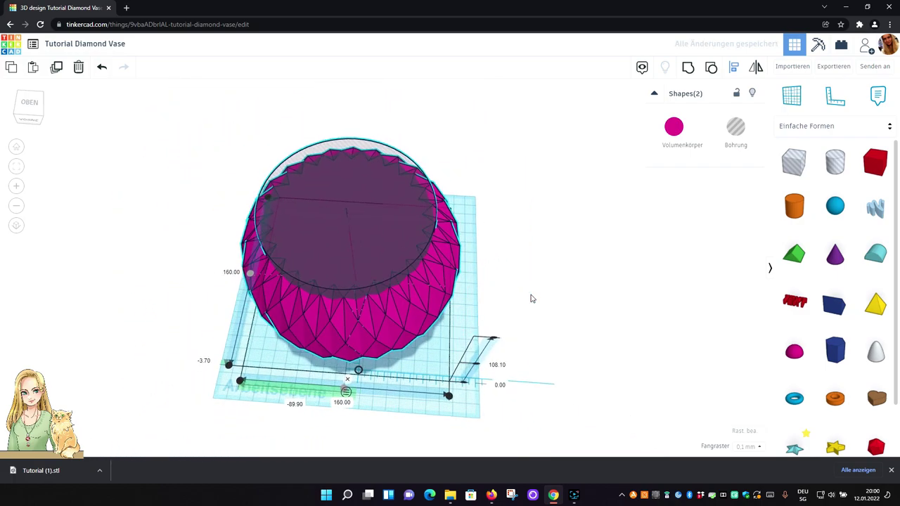
scroll(531, 299, up, 3)
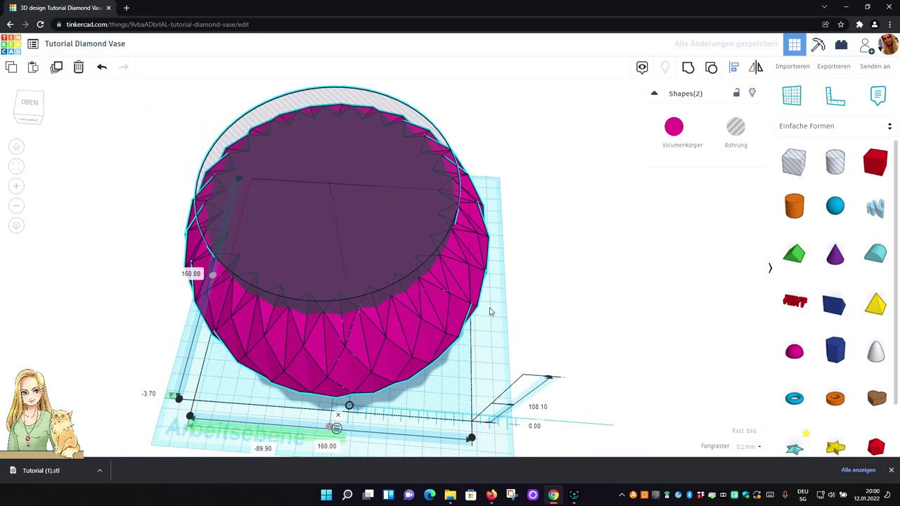
click(567, 236)
click(438, 219)
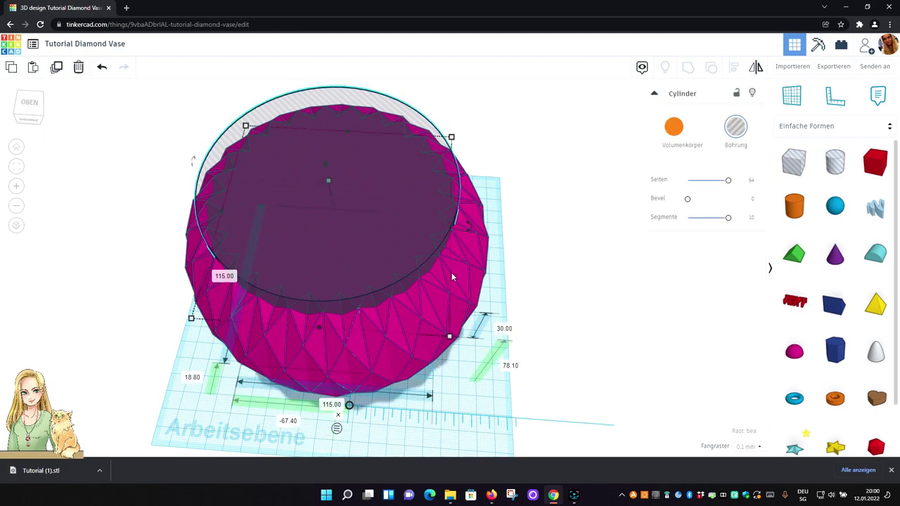
- Change both hole cylinder footprint dimensions to 114.5
click(226, 277)
text(114,5)
key(Return)
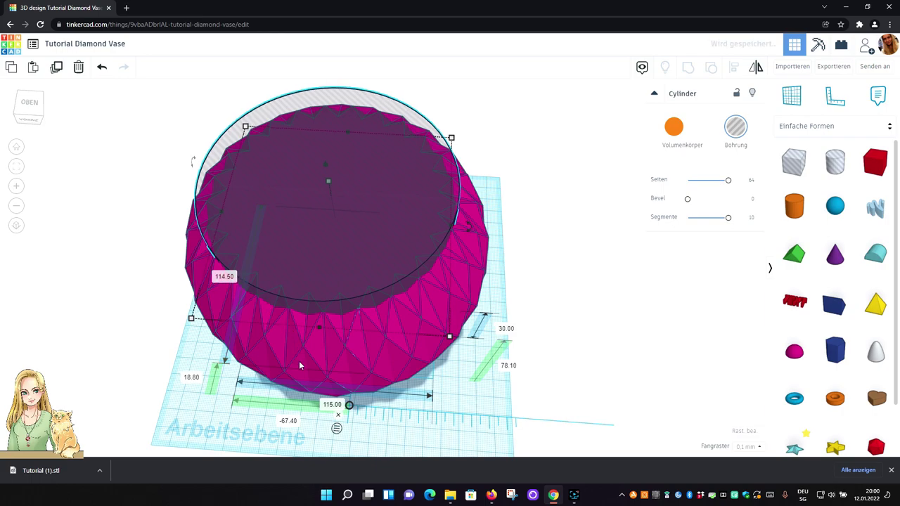
click(331, 406)
text(1)
text(14,5)
key(Return)
- Re-center the hole and vase front-to-back and left-to-right, then fit the whole vase in view
click(573, 275)
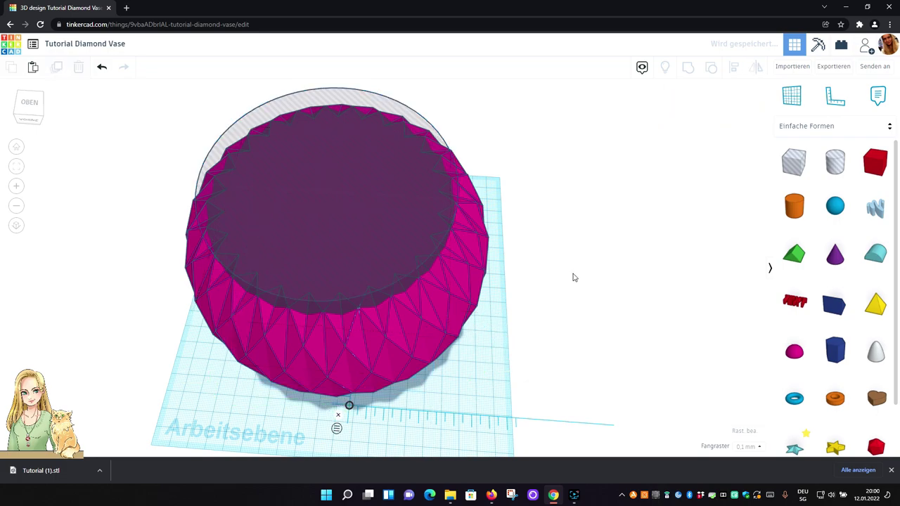
key(ctrl+a)
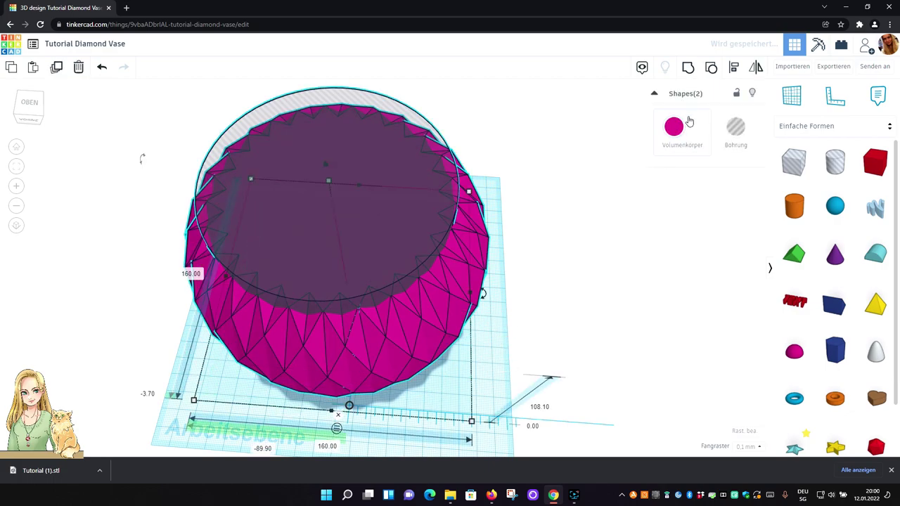
click(734, 66)
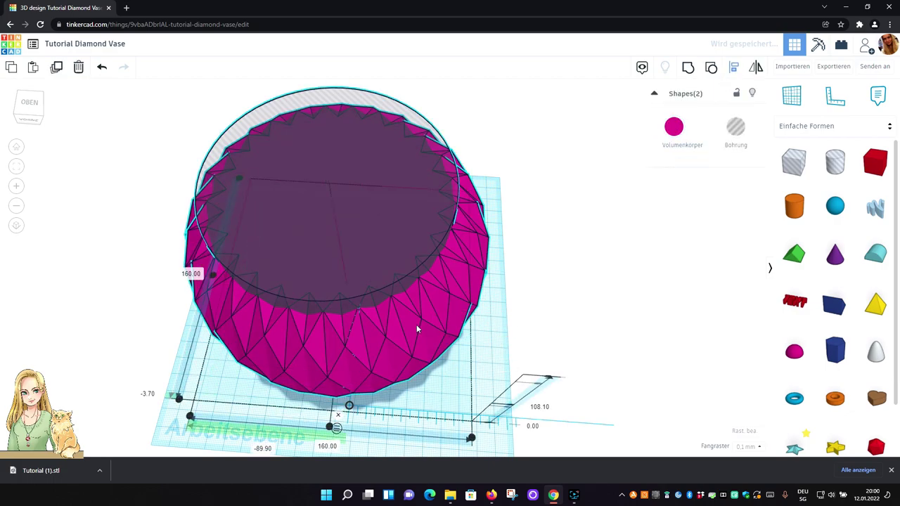
click(328, 427)
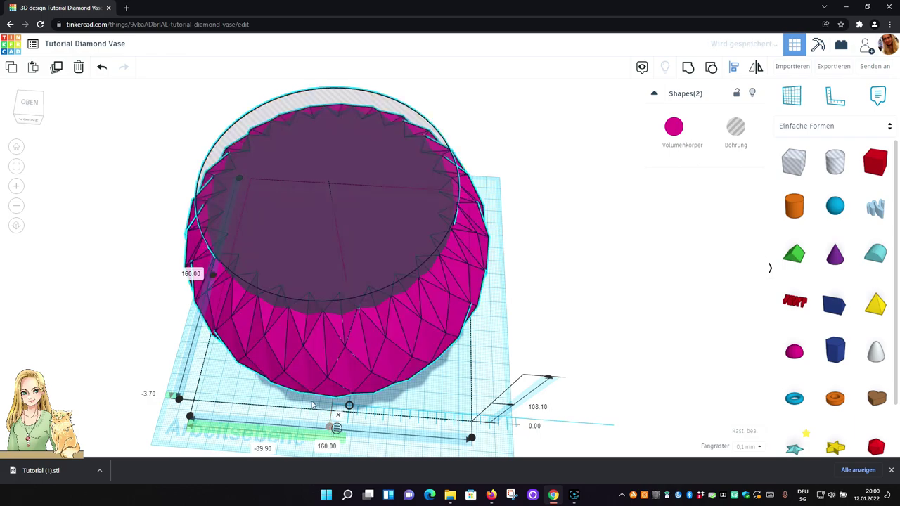
click(213, 279)
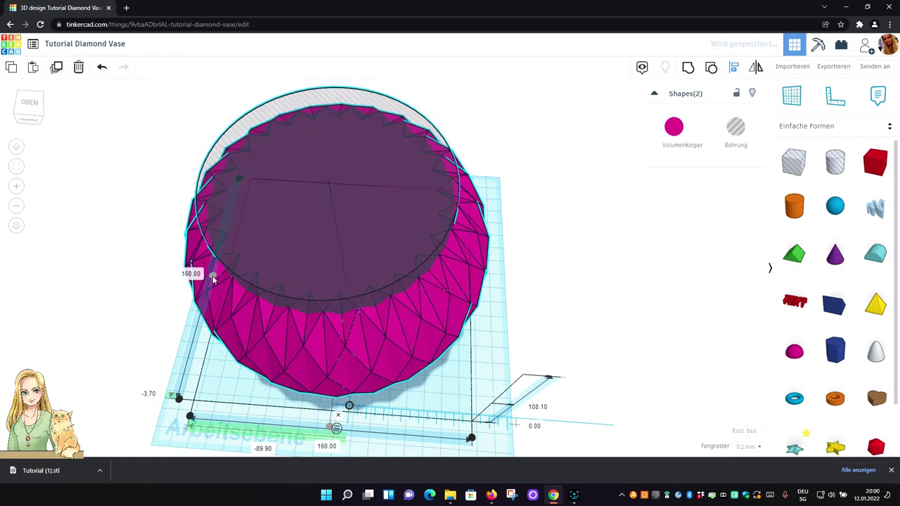
scroll(545, 342, up, 4)
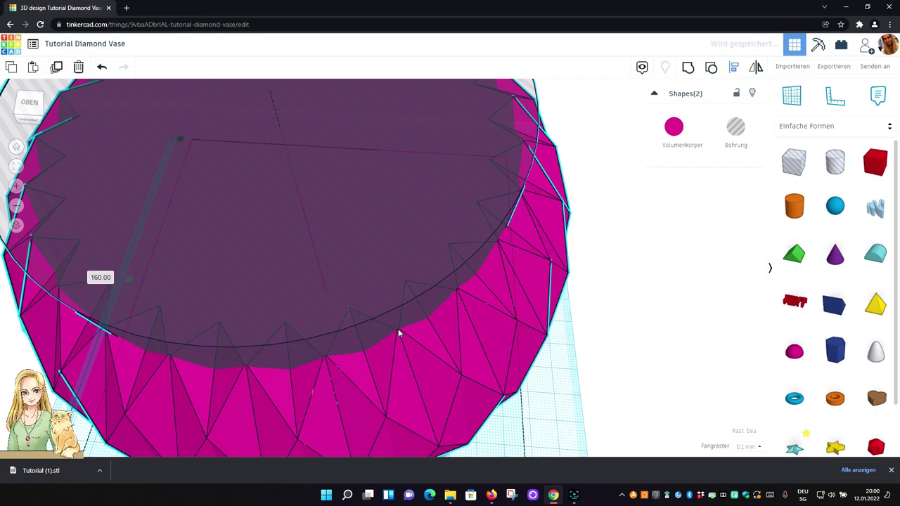
key(f)
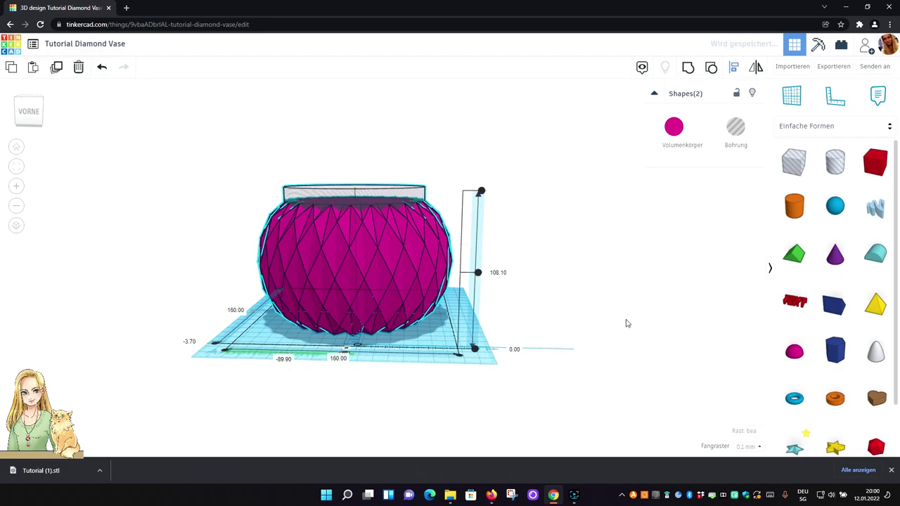
click(562, 119)
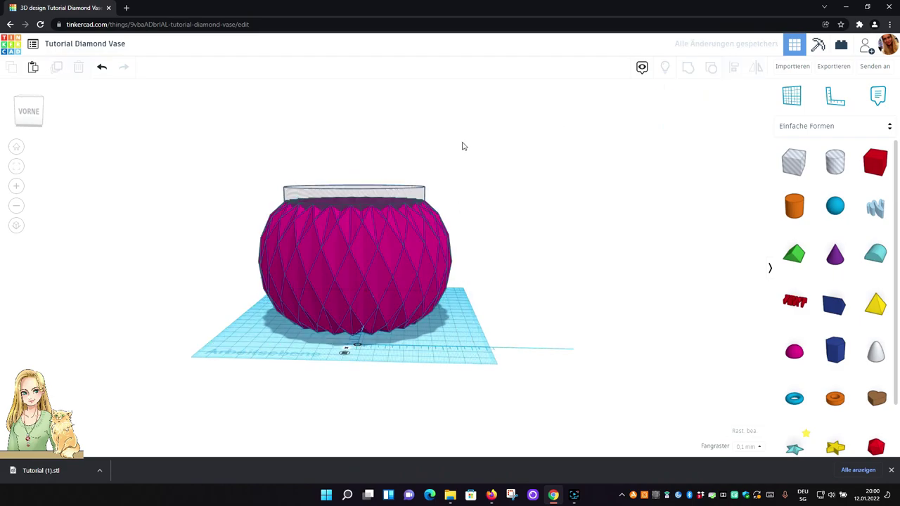
- Drop the 114.5 mm hole cylinder to 70.90 mm elevation and group it with the vase
click(387, 199)
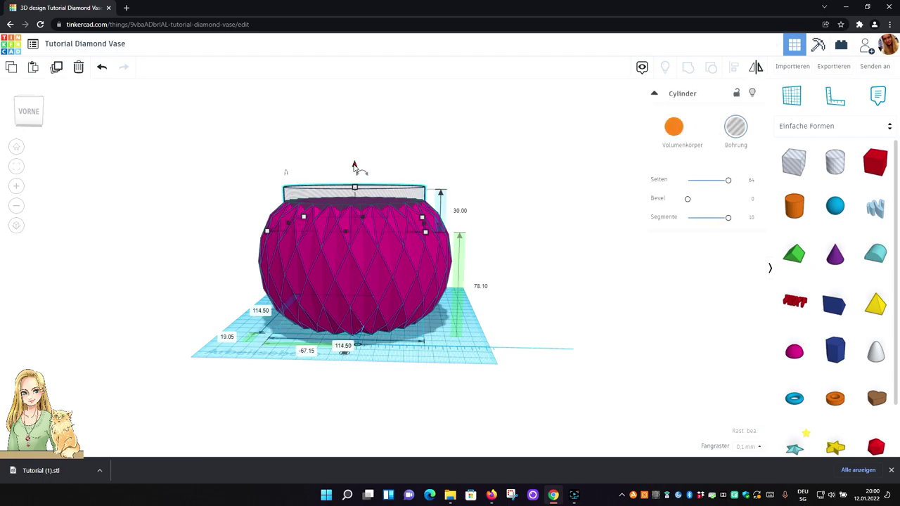
scroll(372, 216, up, 2)
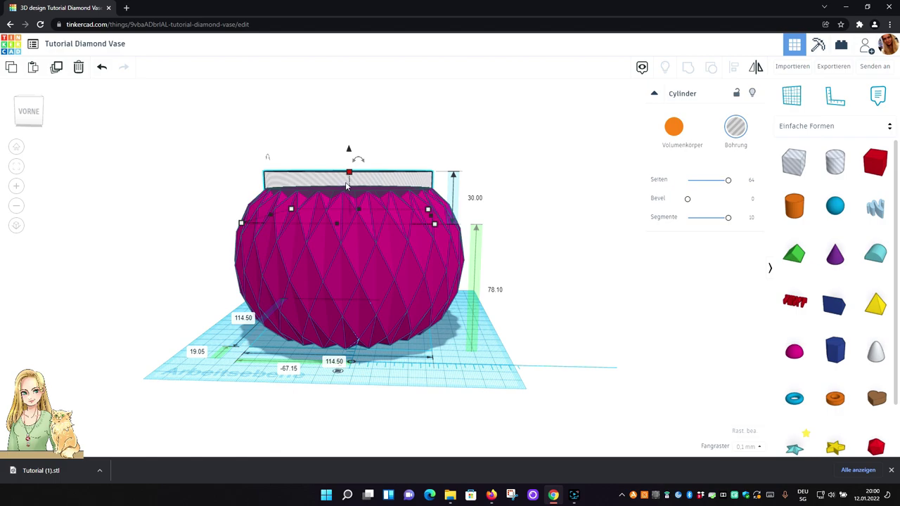
drag(352, 151, 350, 162)
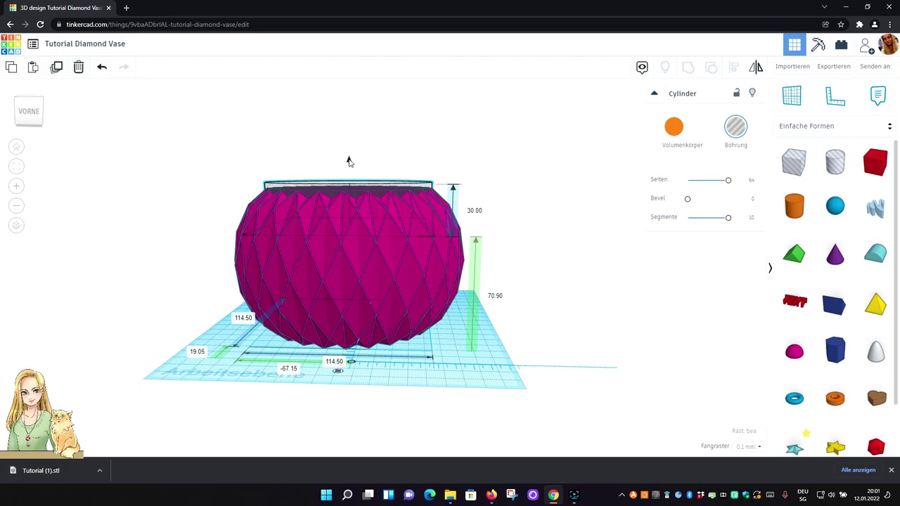
drag(349, 162, 350, 162)
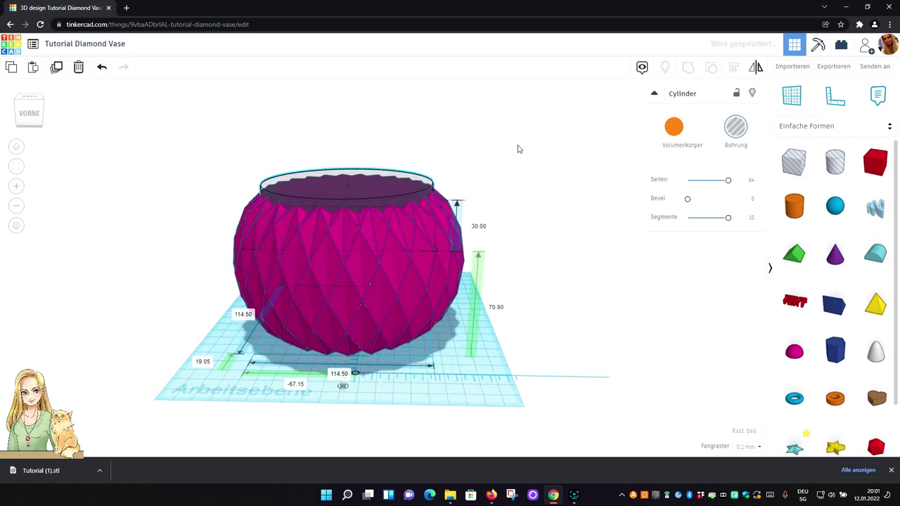
right_drag(516, 135, 525, 217)
click(525, 217)
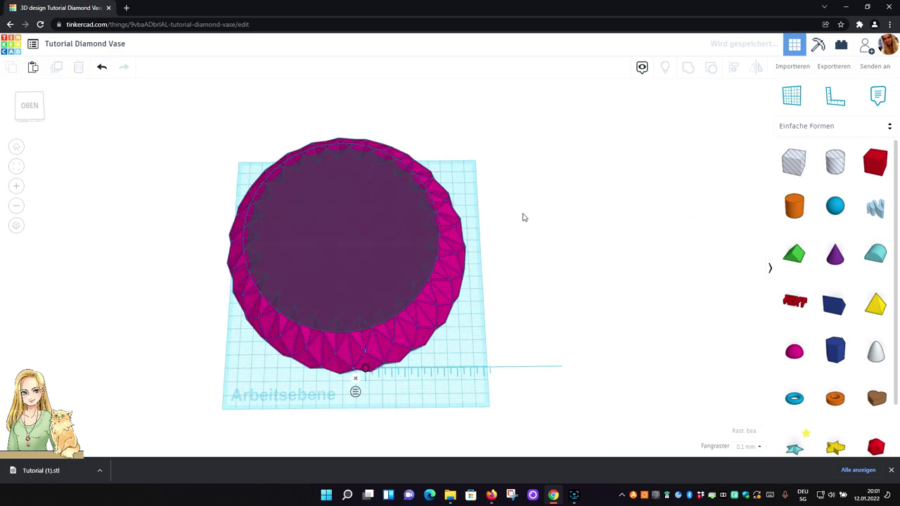
key(ctrl+a)
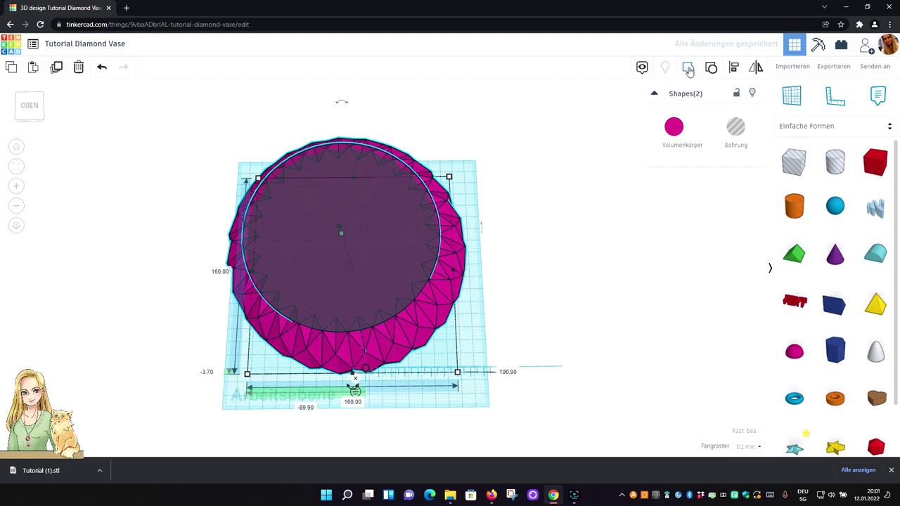
click(688, 70)
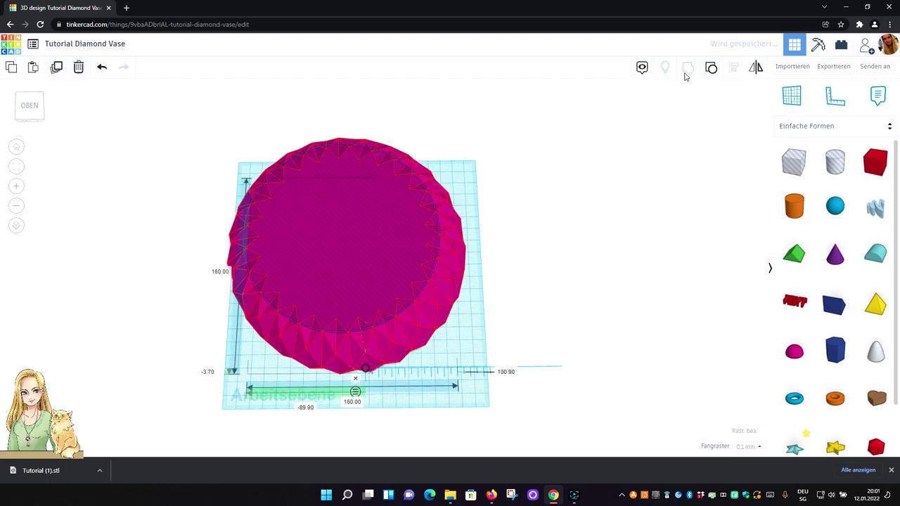
- Orbit around the grouped vase to inspect its side and look into the hollow opening
right_drag(520, 213, 498, 260)
click(520, 198)
right_drag(494, 173, 508, 188)
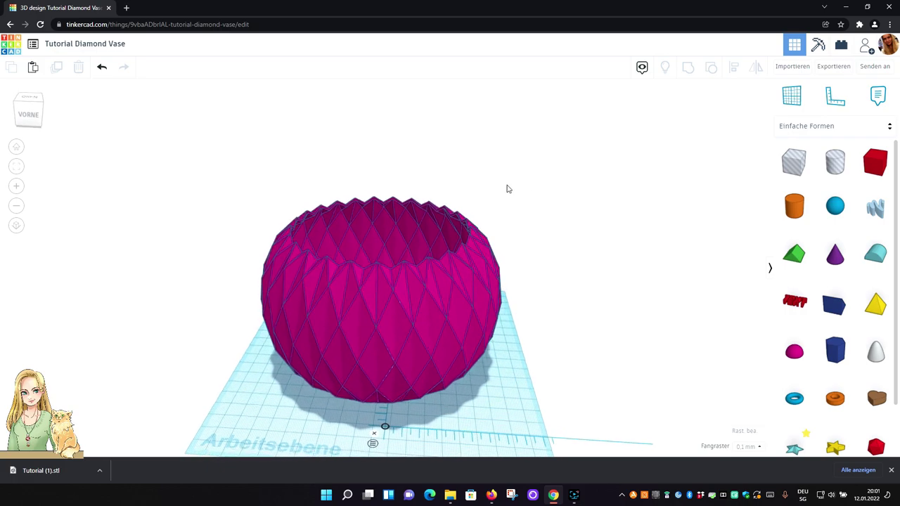
scroll(508, 188, up, 5)
right_drag(570, 135, 546, 163)
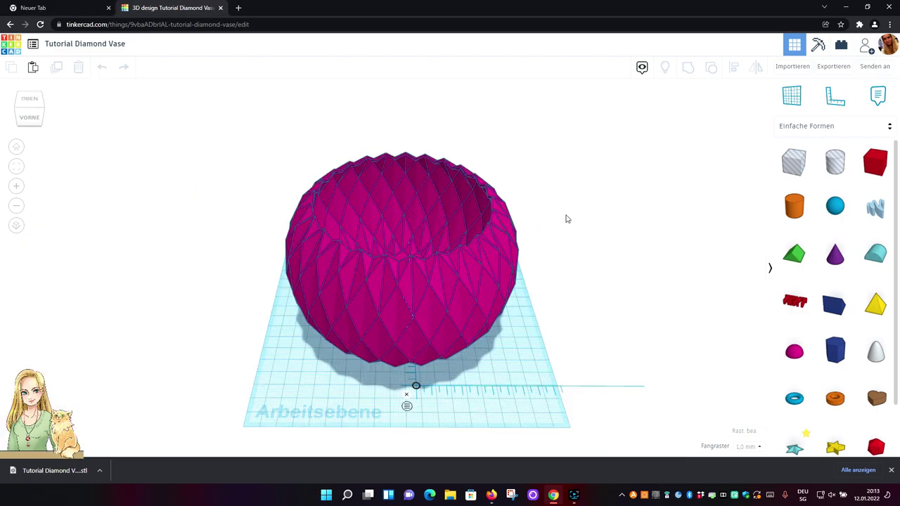
- Lock the diamond vase, then export the selected shape as a .STL file
click(412, 289)
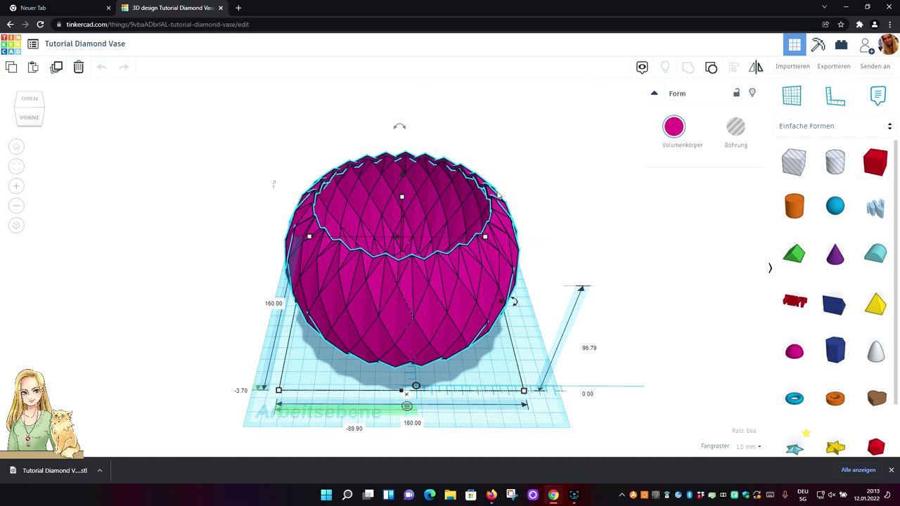
click(736, 95)
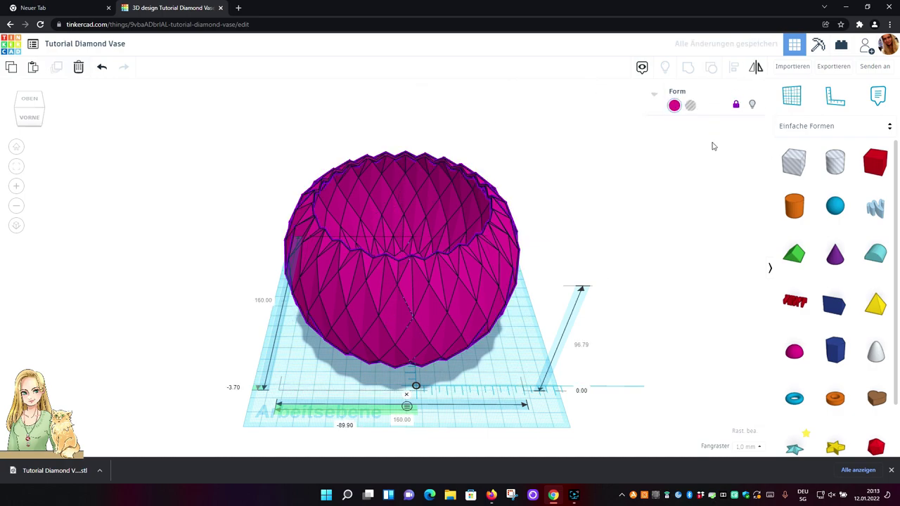
click(665, 191)
click(420, 310)
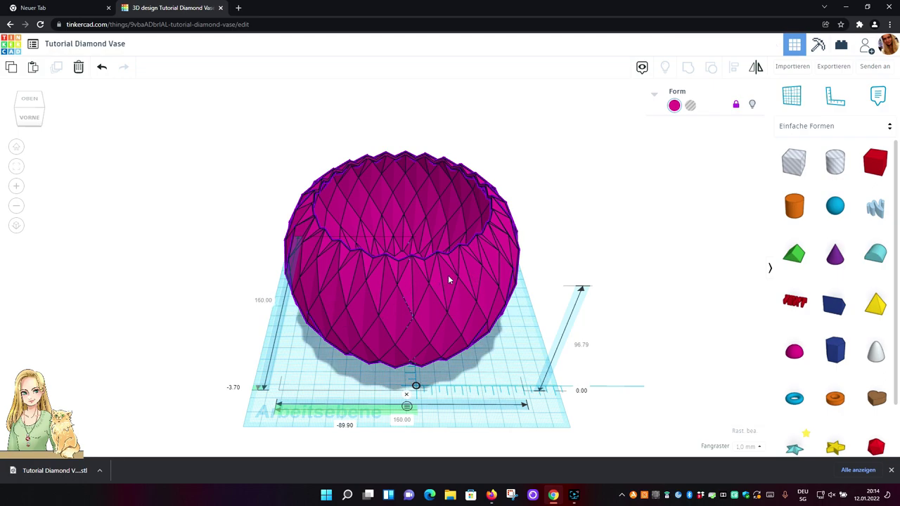
click(838, 71)
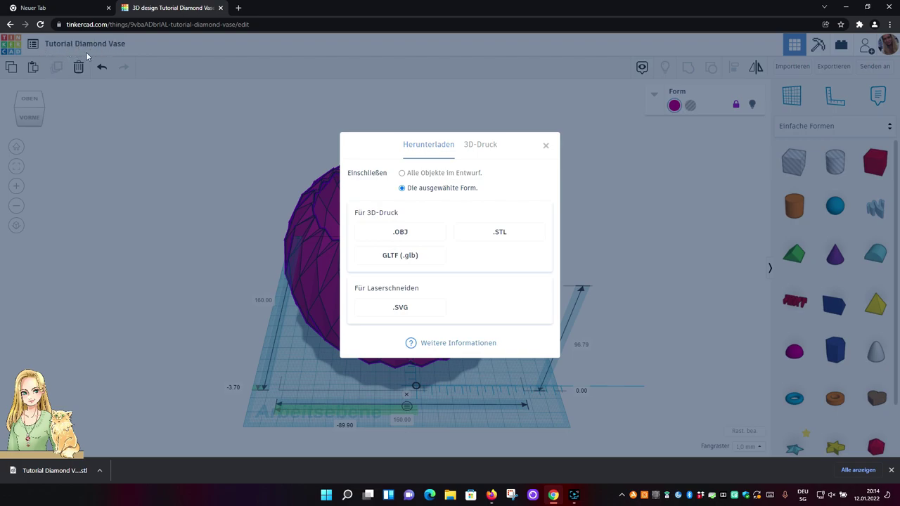
click(504, 233)
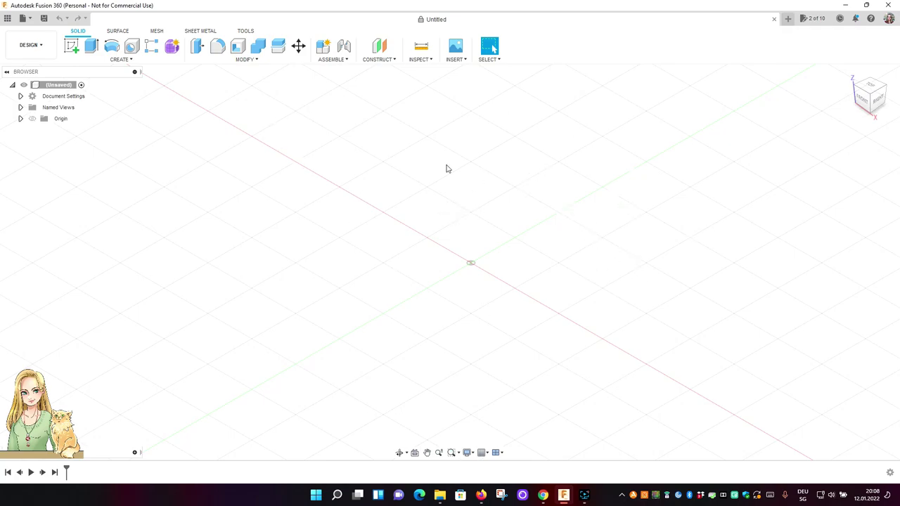
- Insert Tutorial Diamond Vase.stl from Downloads as a mesh body and select it
click(463, 61)
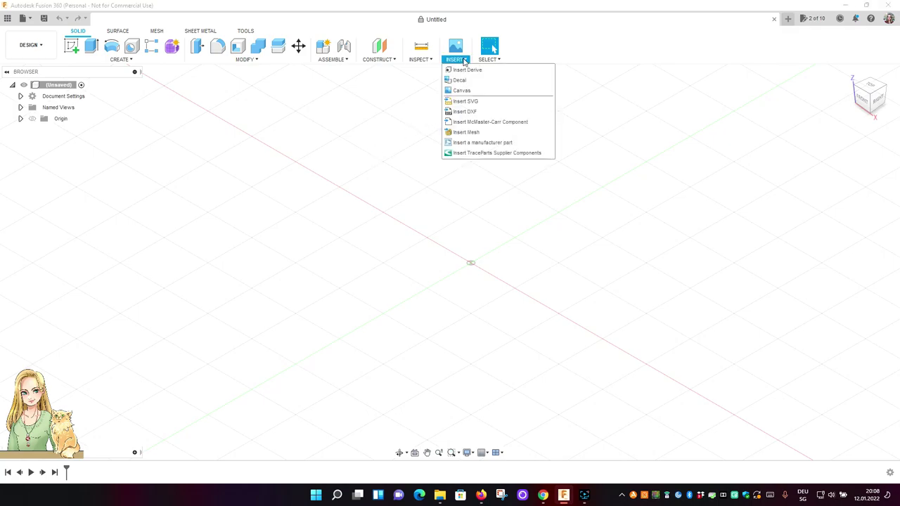
click(465, 133)
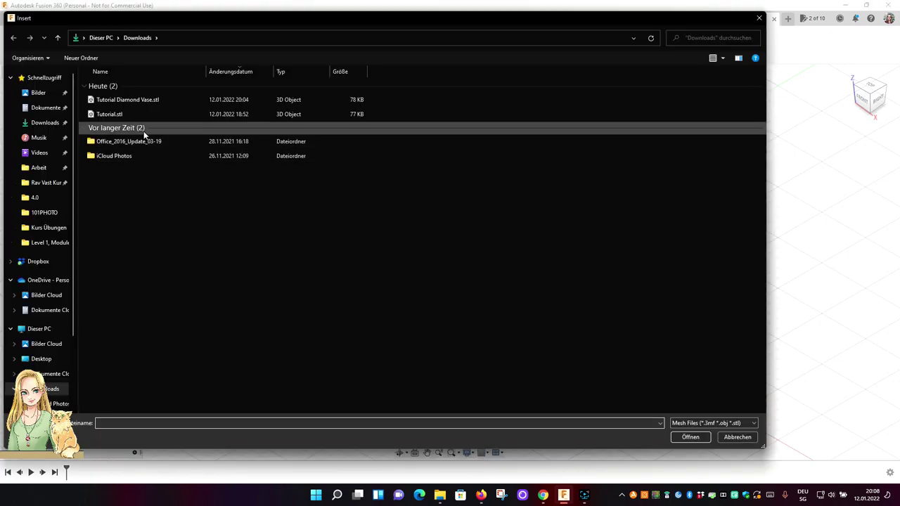
click(132, 102)
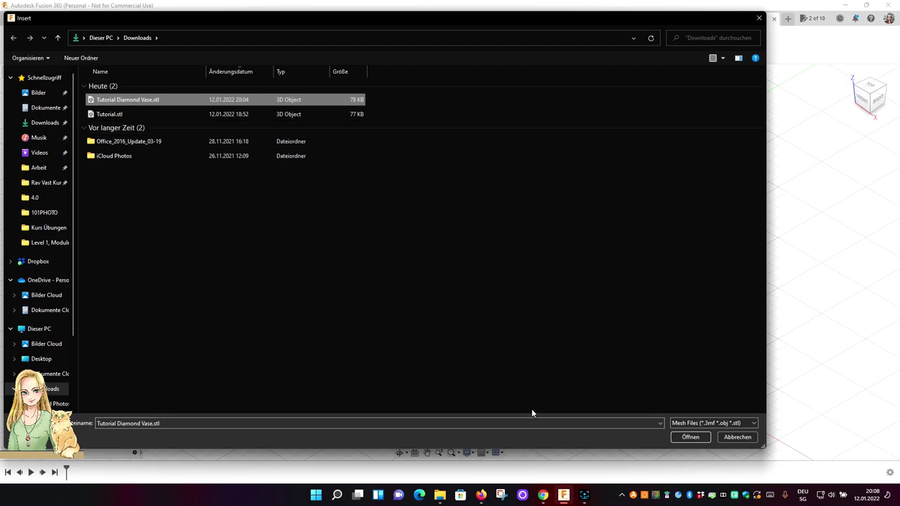
click(690, 437)
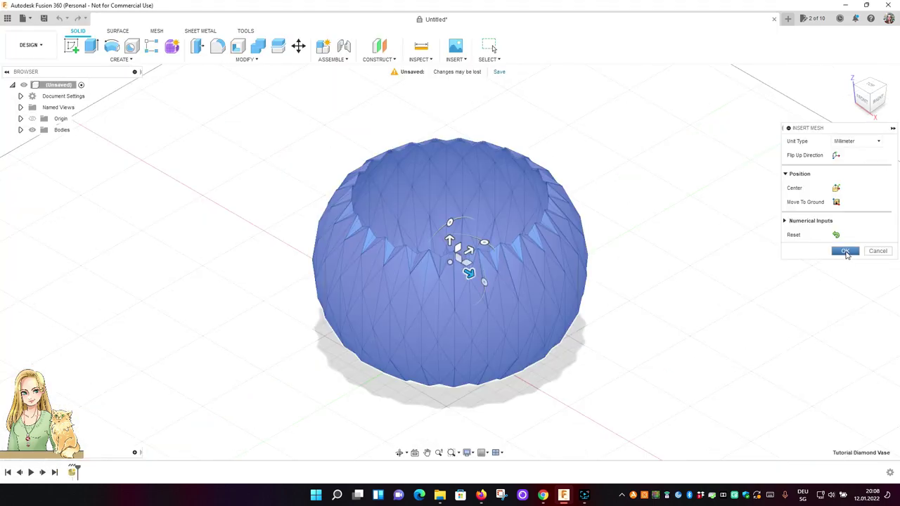
click(844, 251)
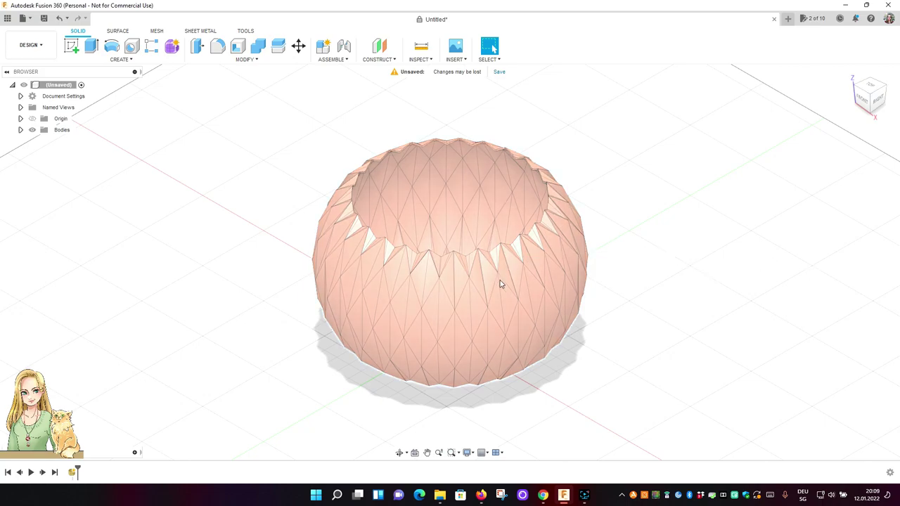
click(501, 284)
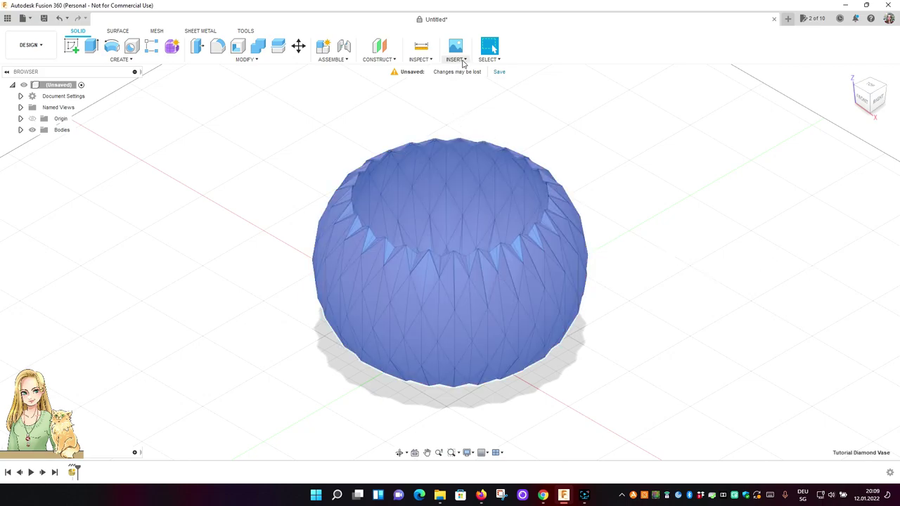
click(432, 60)
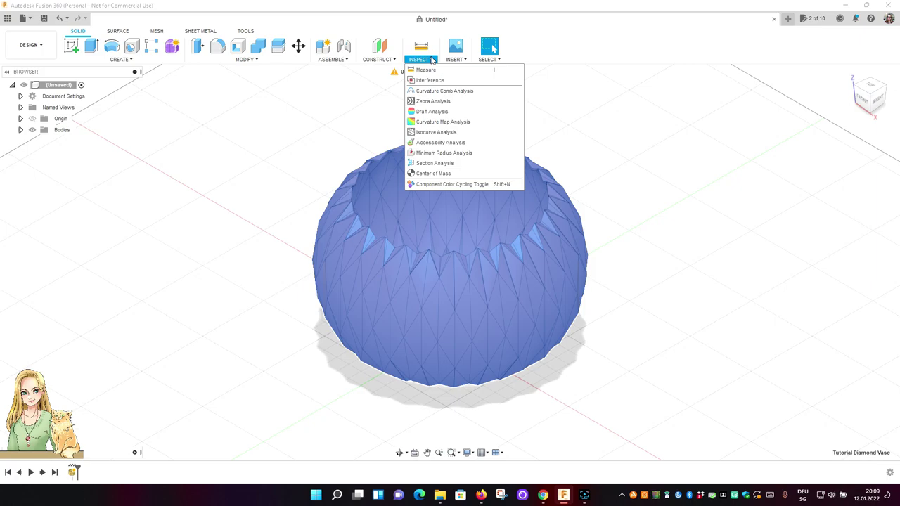
- Create a section analysis cutting the vase at its inner floor face
click(436, 164)
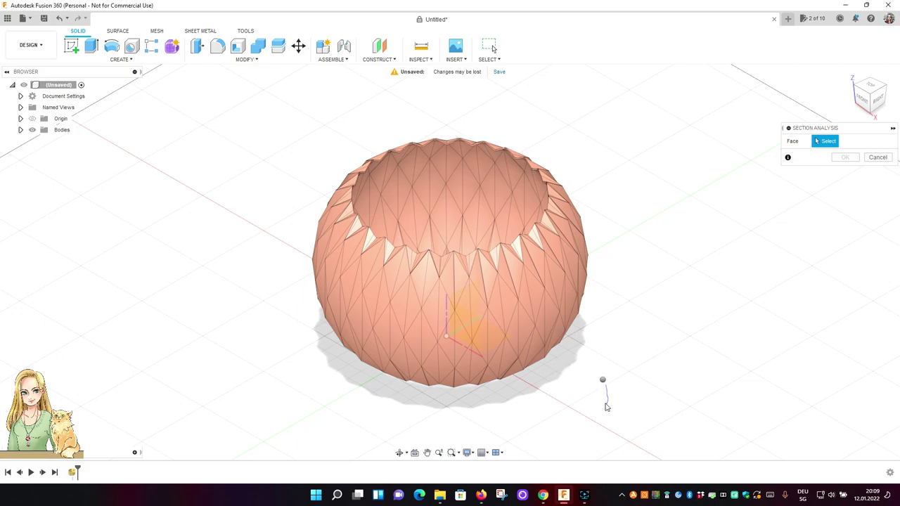
shift+middle_drag(635, 327, 591, 350)
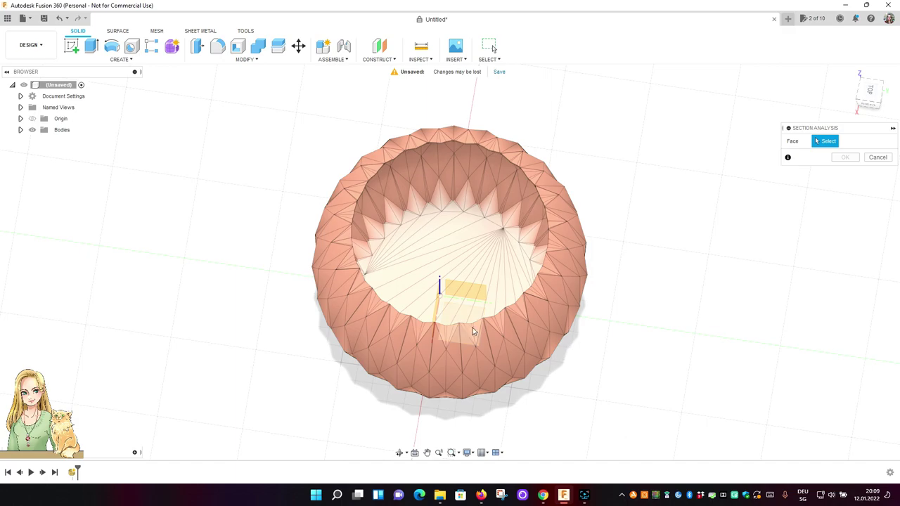
click(462, 295)
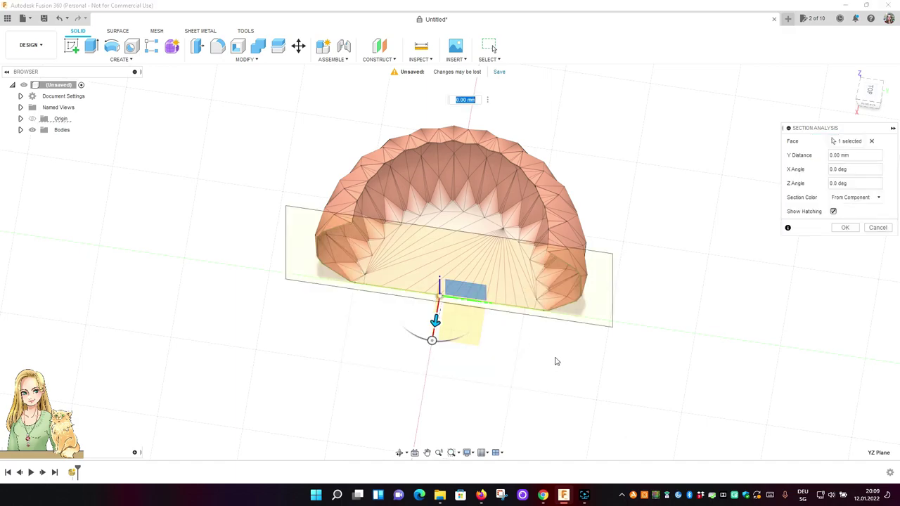
right_drag(592, 372, 604, 371)
- Orbit and zoom around the cut vase to examine its walls, underside and jagged rim
shift+middle_drag(616, 372, 623, 321)
scroll(625, 326, up, 3)
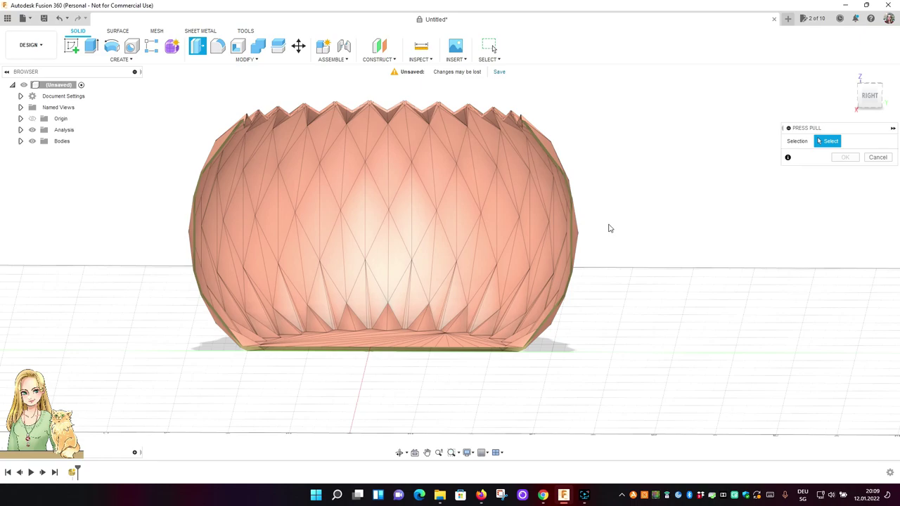
scroll(594, 236, up, 3)
scroll(593, 236, up, 5)
shift+middle_drag(595, 255, 600, 278)
shift+middle_drag(599, 308, 684, 458)
mouse_move(672, 357)
shift+middle_down()
mouse_move(667, 342)
mouse_move(686, 327)
mouse_move(677, 323)
mouse_move(685, 351)
shift+middle_up()
mouse_move(700, 412)
shift+middle_down()
mouse_move(695, 335)
mouse_move(697, 380)
mouse_move(709, 312)
mouse_move(682, 344)
mouse_move(659, 330)
mouse_move(655, 342)
shift+middle_up()
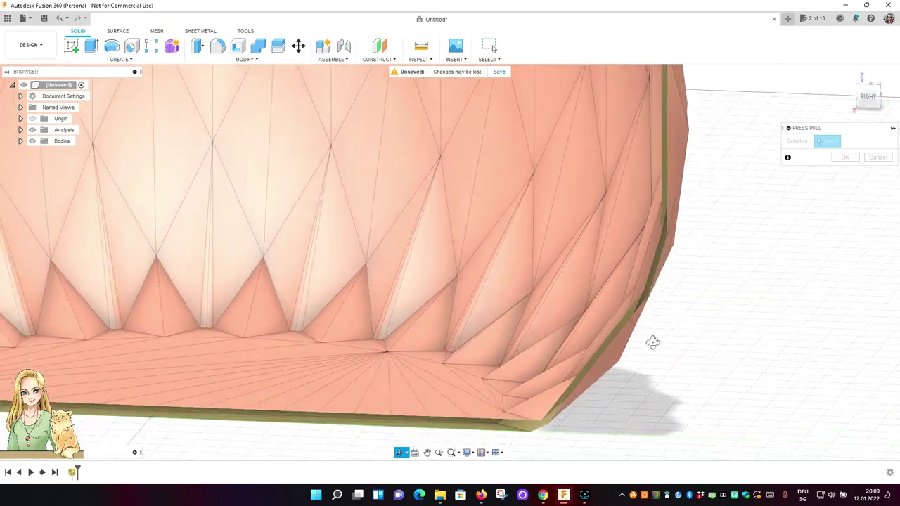